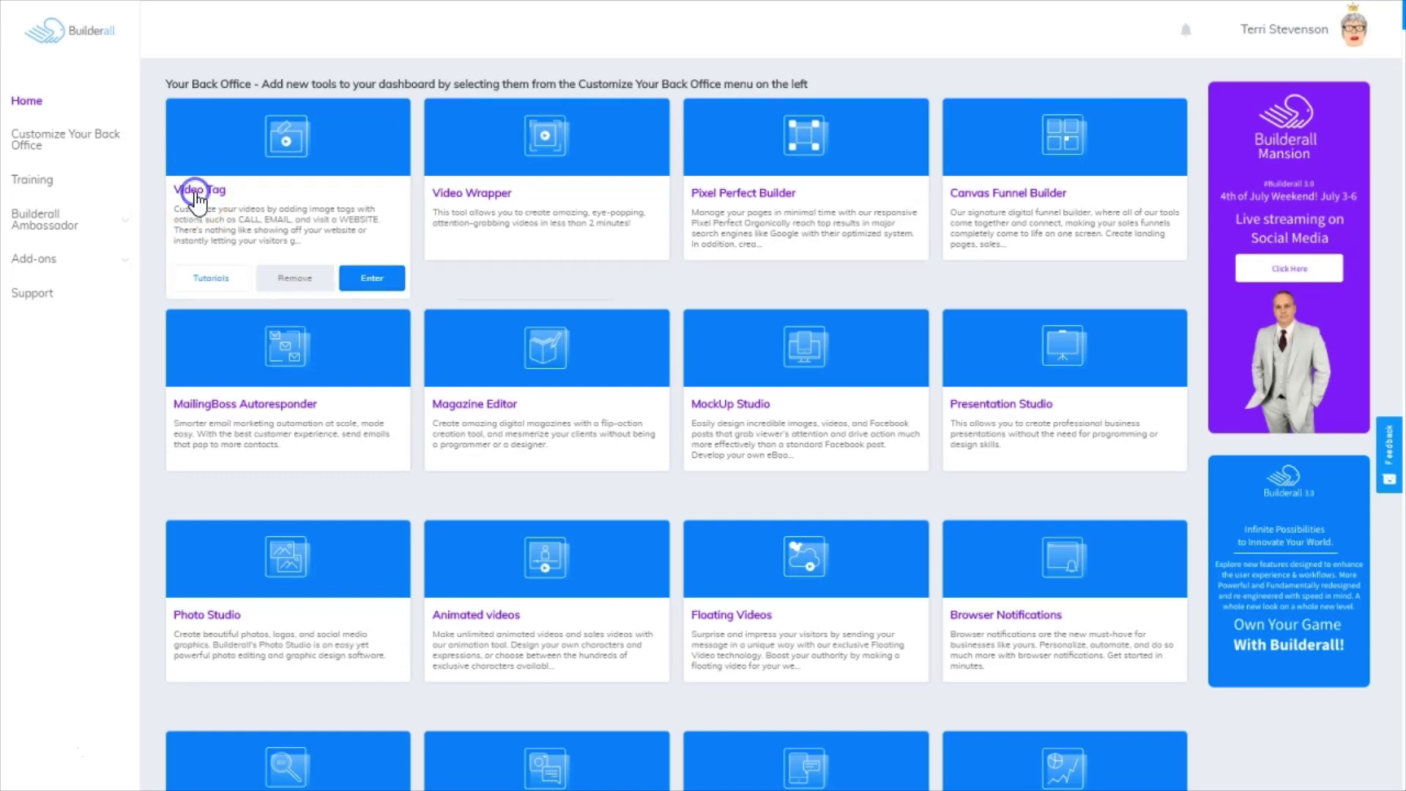
Open the Video Tag tool and start a new project named "Fruit Shop 1".
click(366, 280)
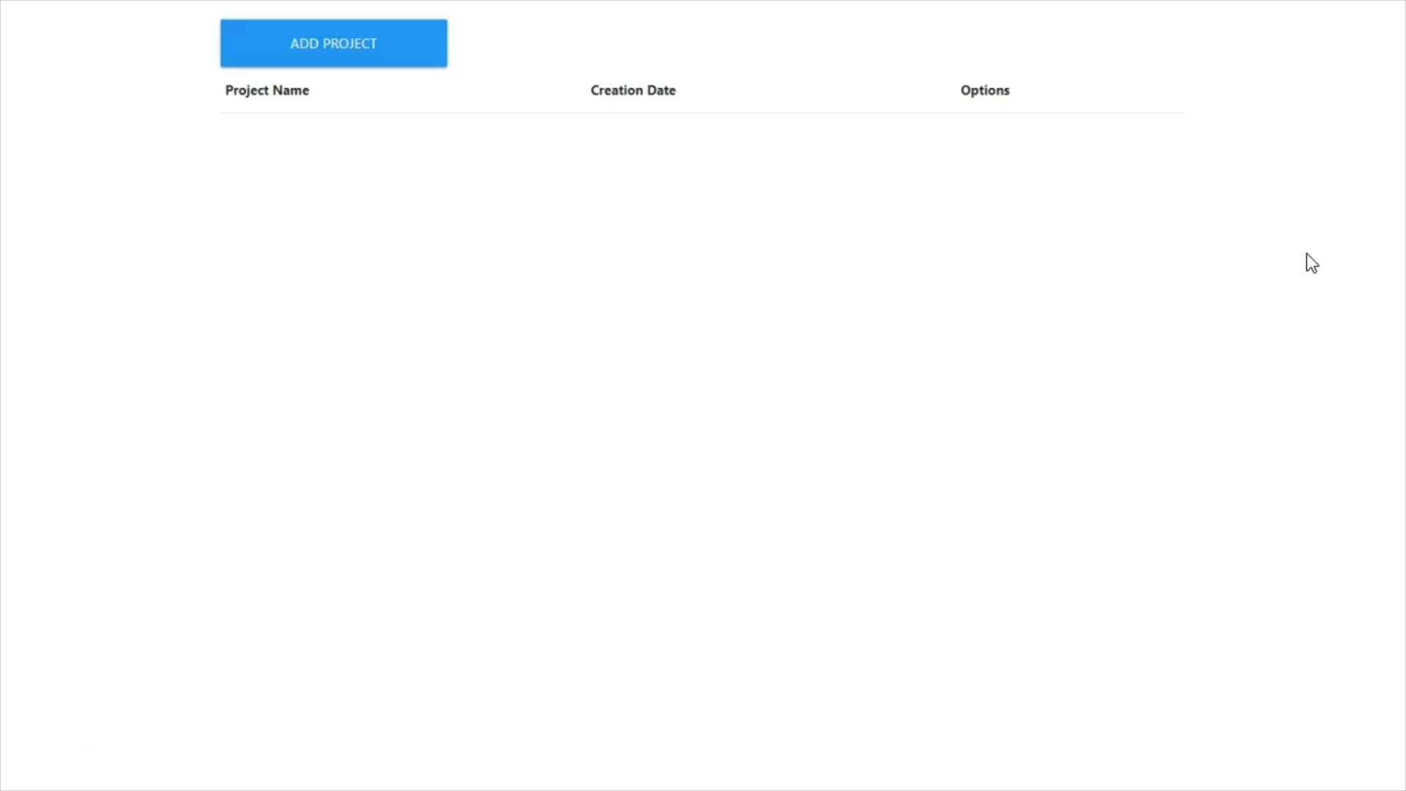
click(355, 50)
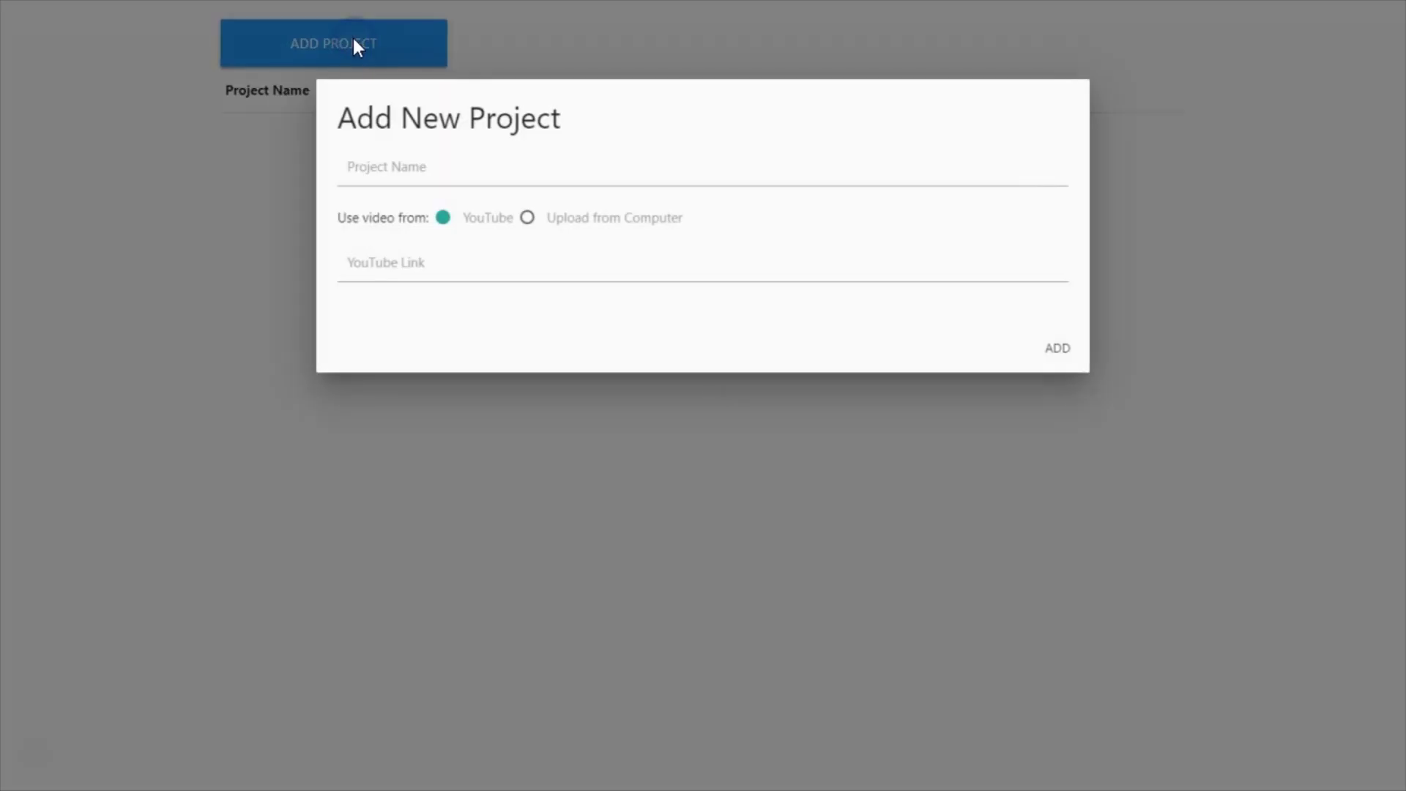
click(444, 149)
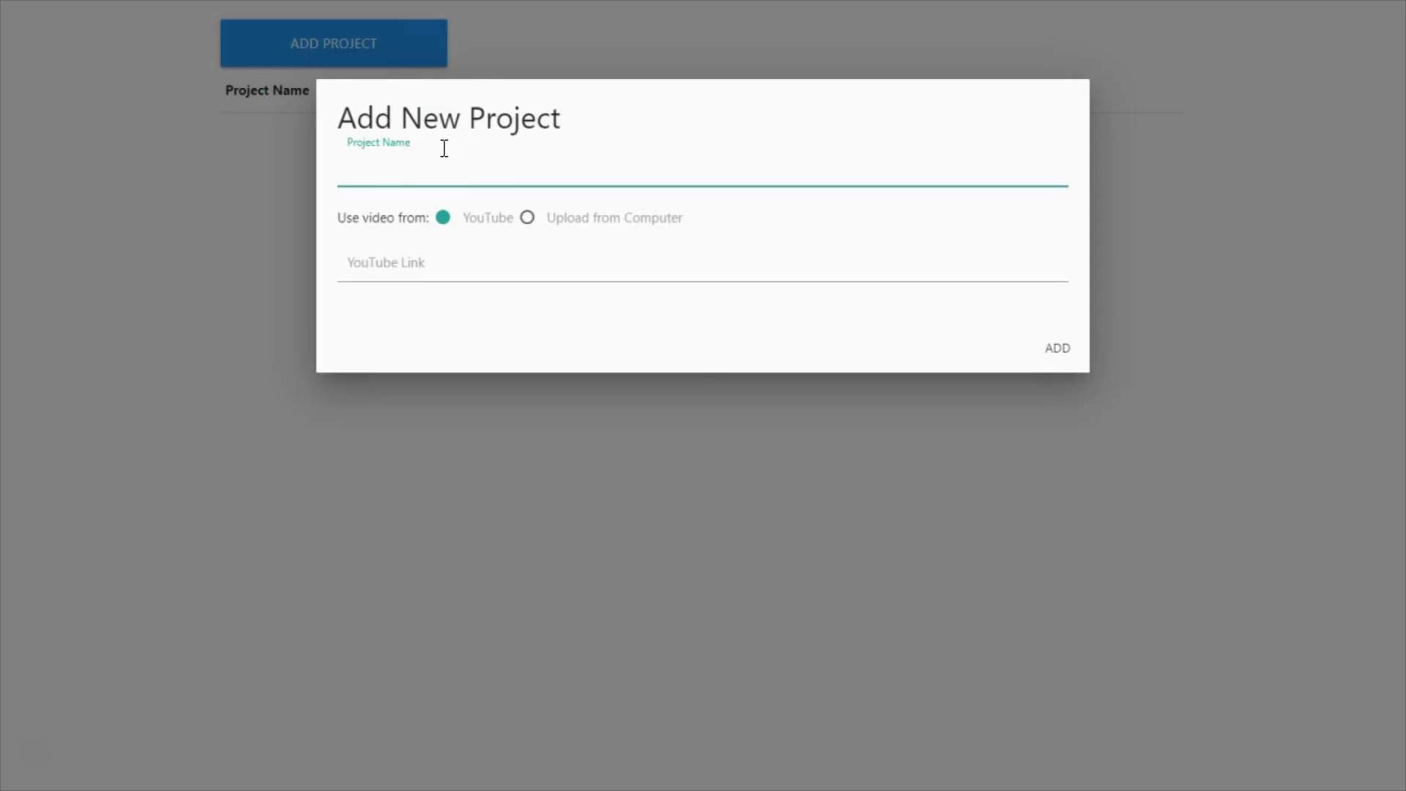
text(Fruit Shop 1)
mouse_move(444, 148)
mouse_down()
mouse_move(442, 166)
mouse_move(366, 156)
mouse_move(414, 167)
mouse_move(353, 232)
mouse_move(364, 270)
mouse_move(389, 163)
mouse_move(621, 167)
mouse_up()
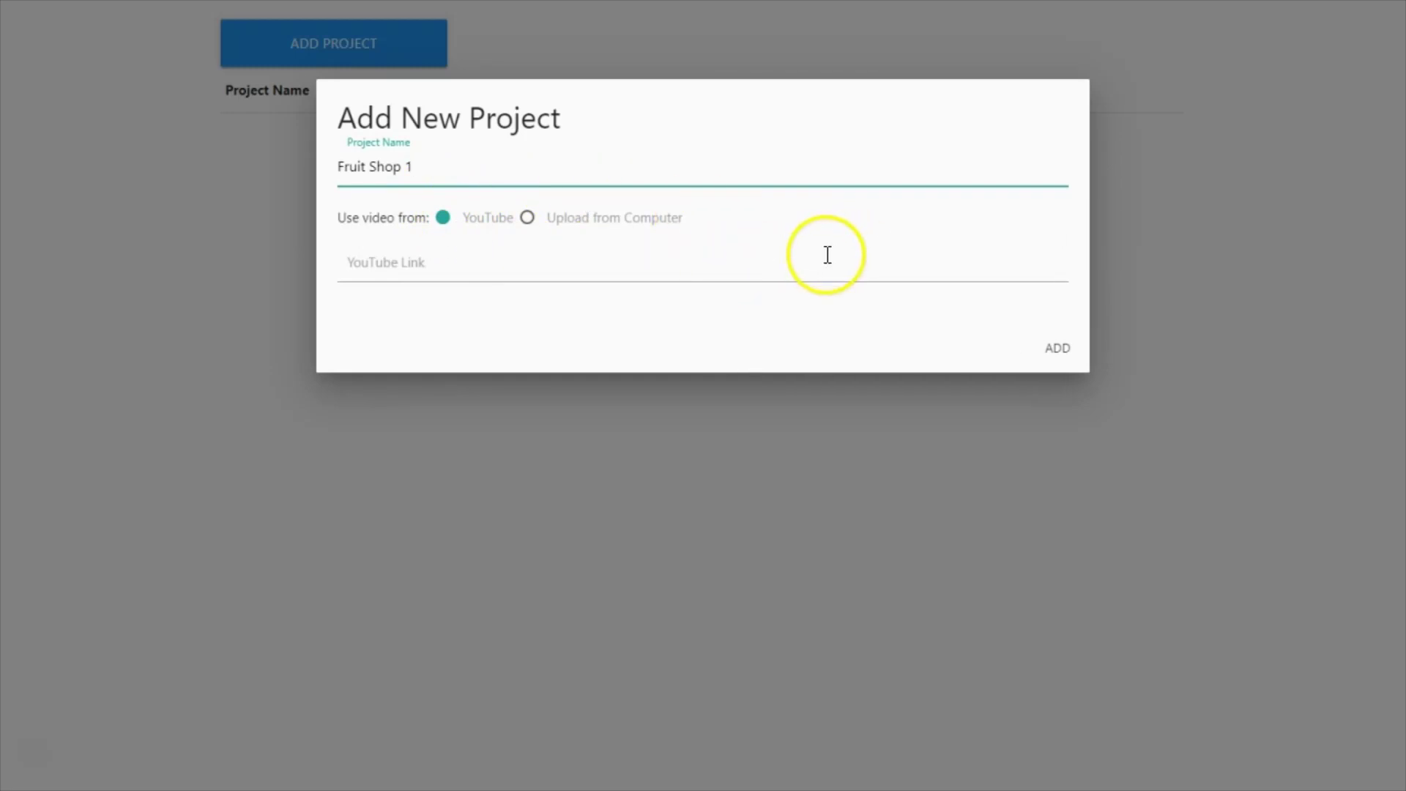
Set the video source to Upload from Computer and add the project with the fruit shop video file.
click(347, 266)
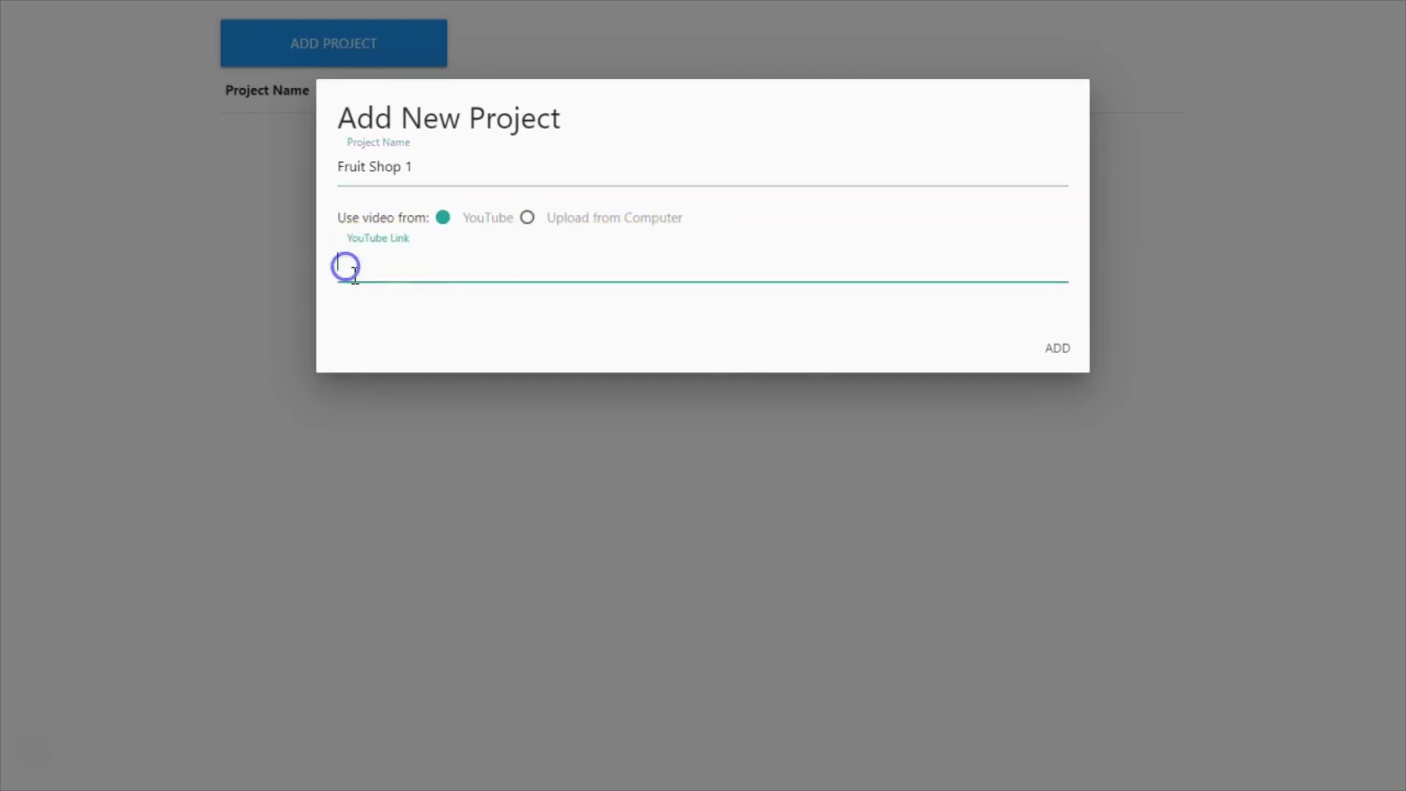
click(528, 218)
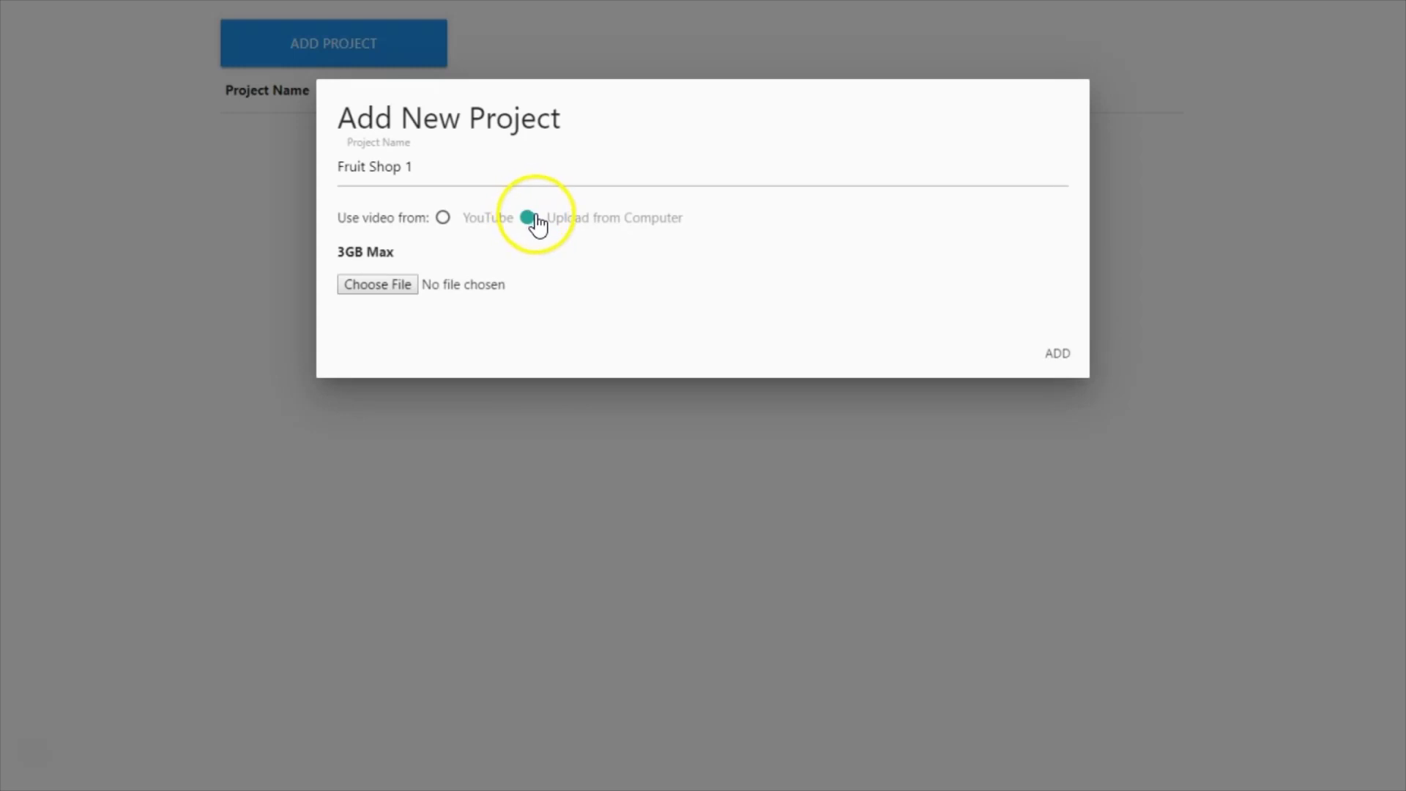
click(378, 282)
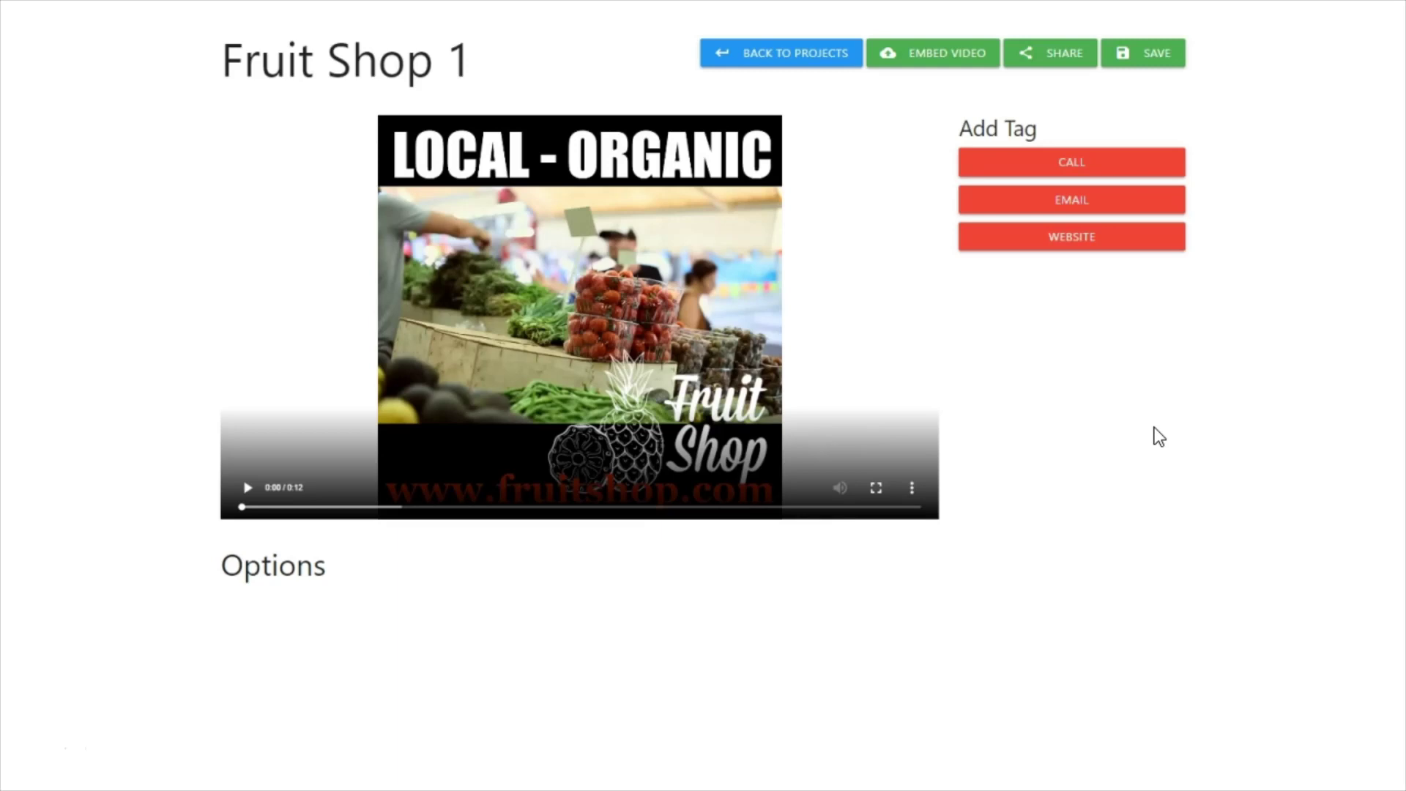
click(1189, 412)
click(1128, 193)
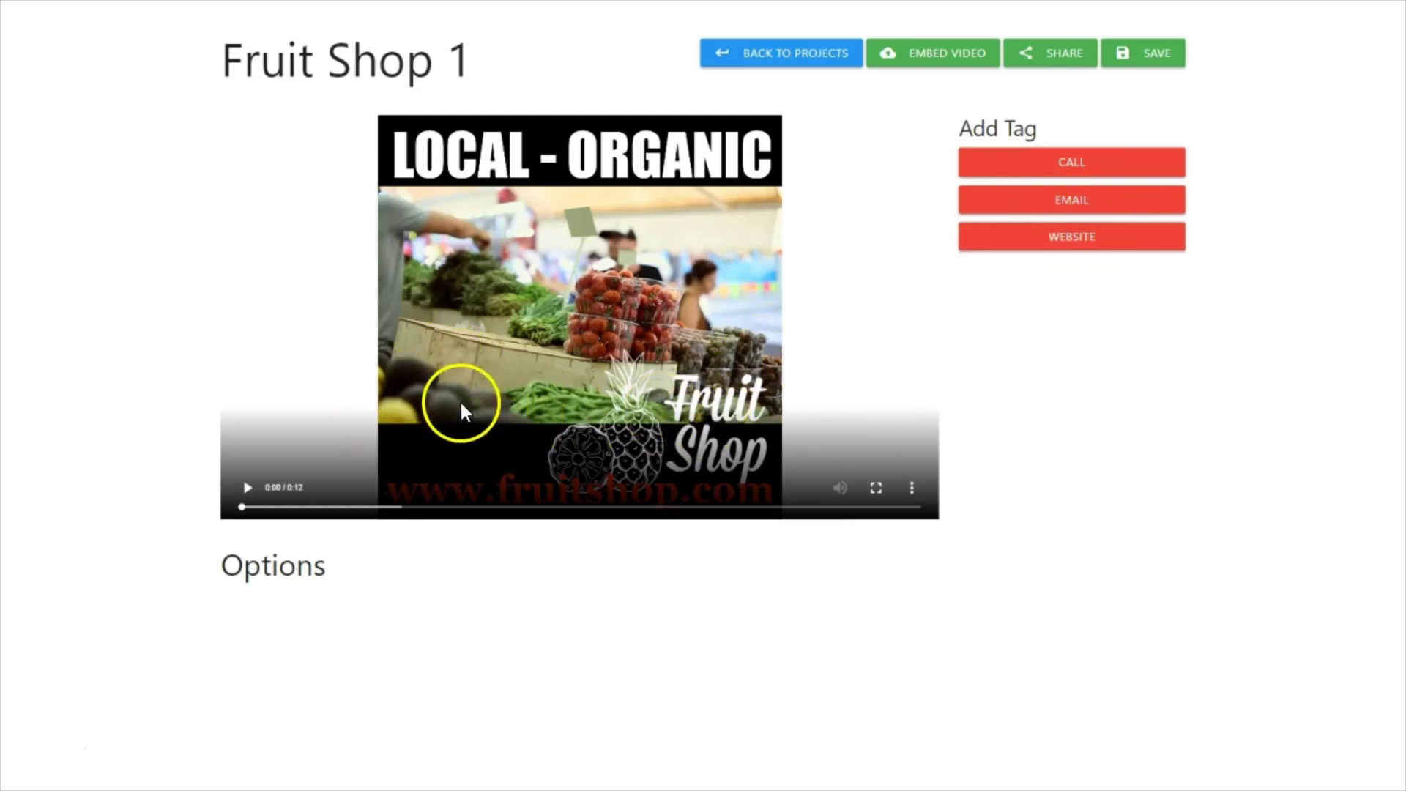
click(1071, 231)
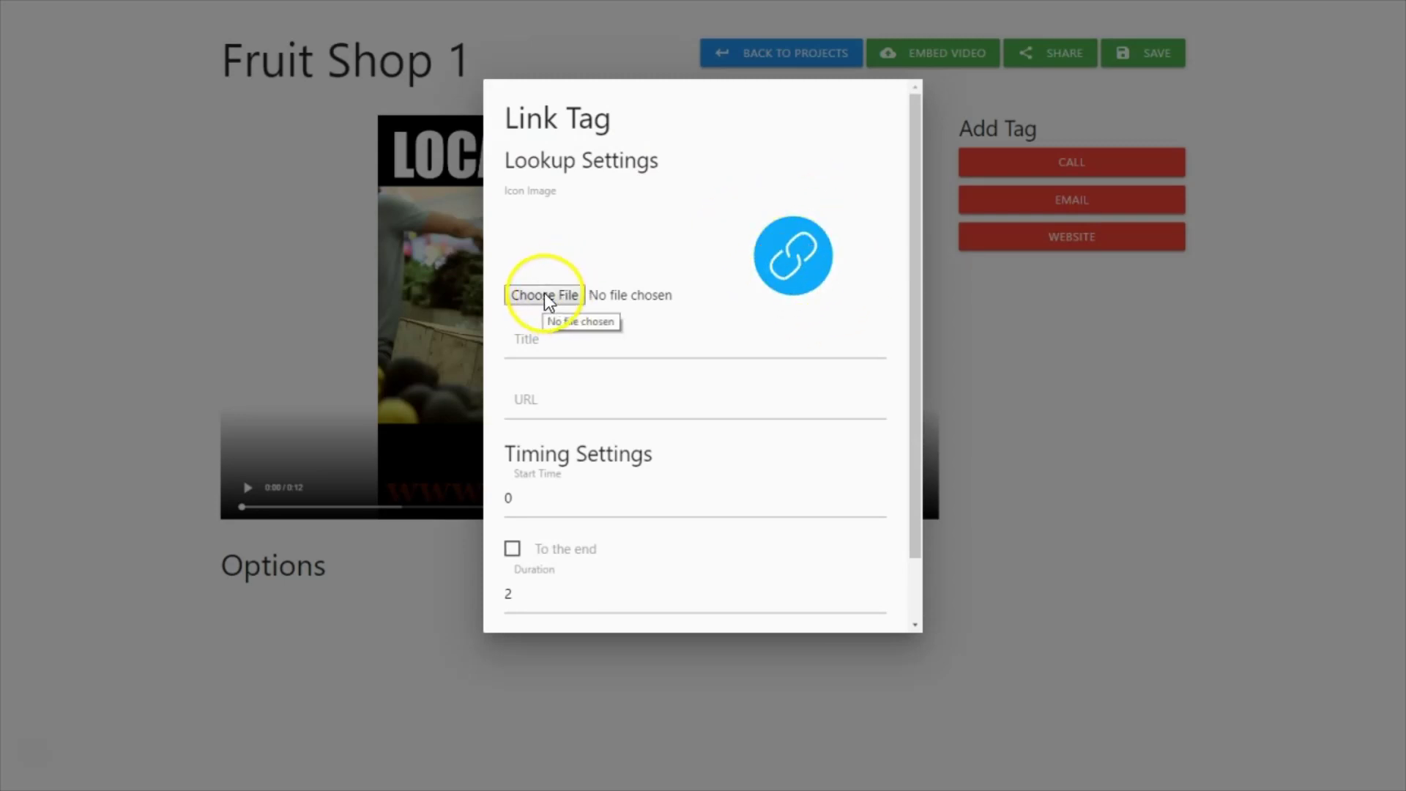
click(926, 162)
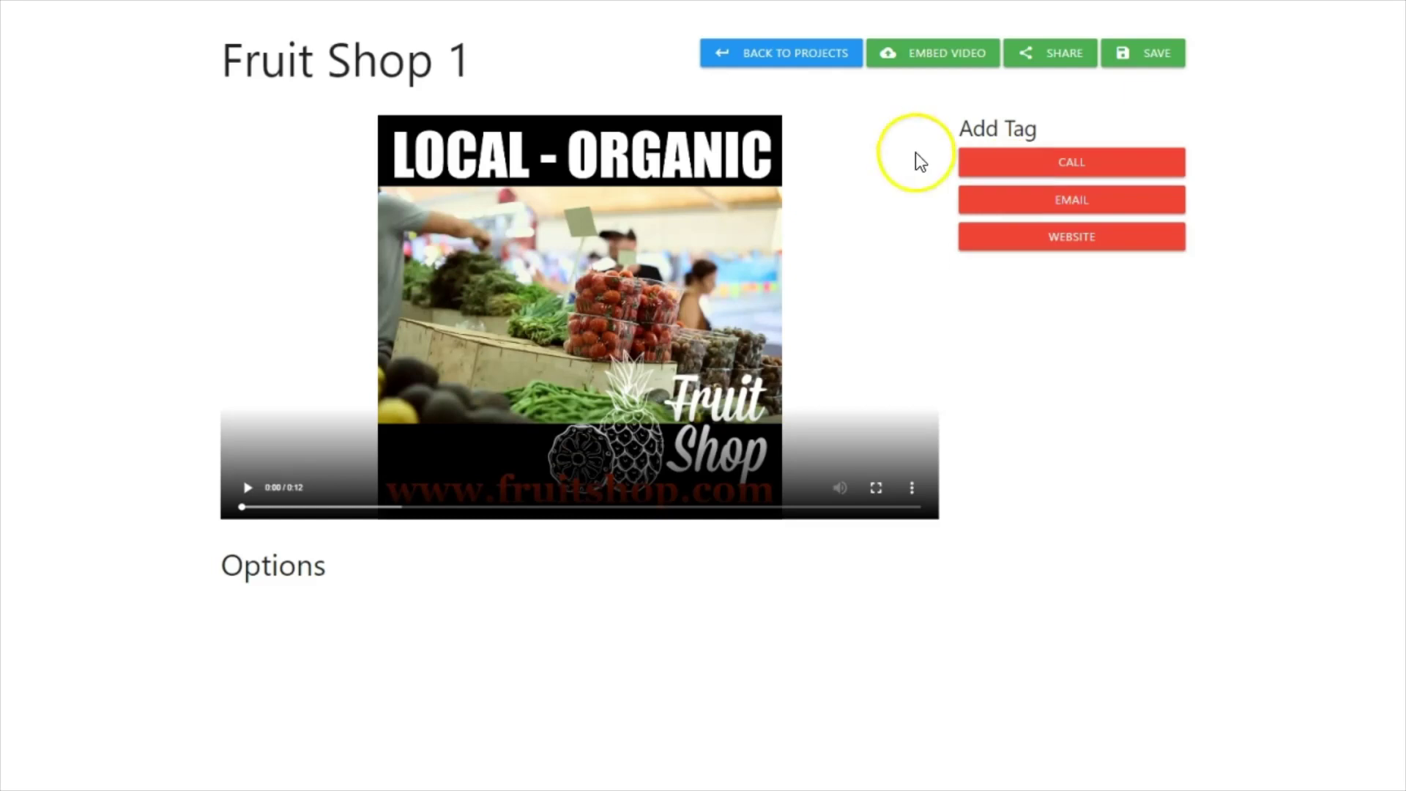
click(1075, 244)
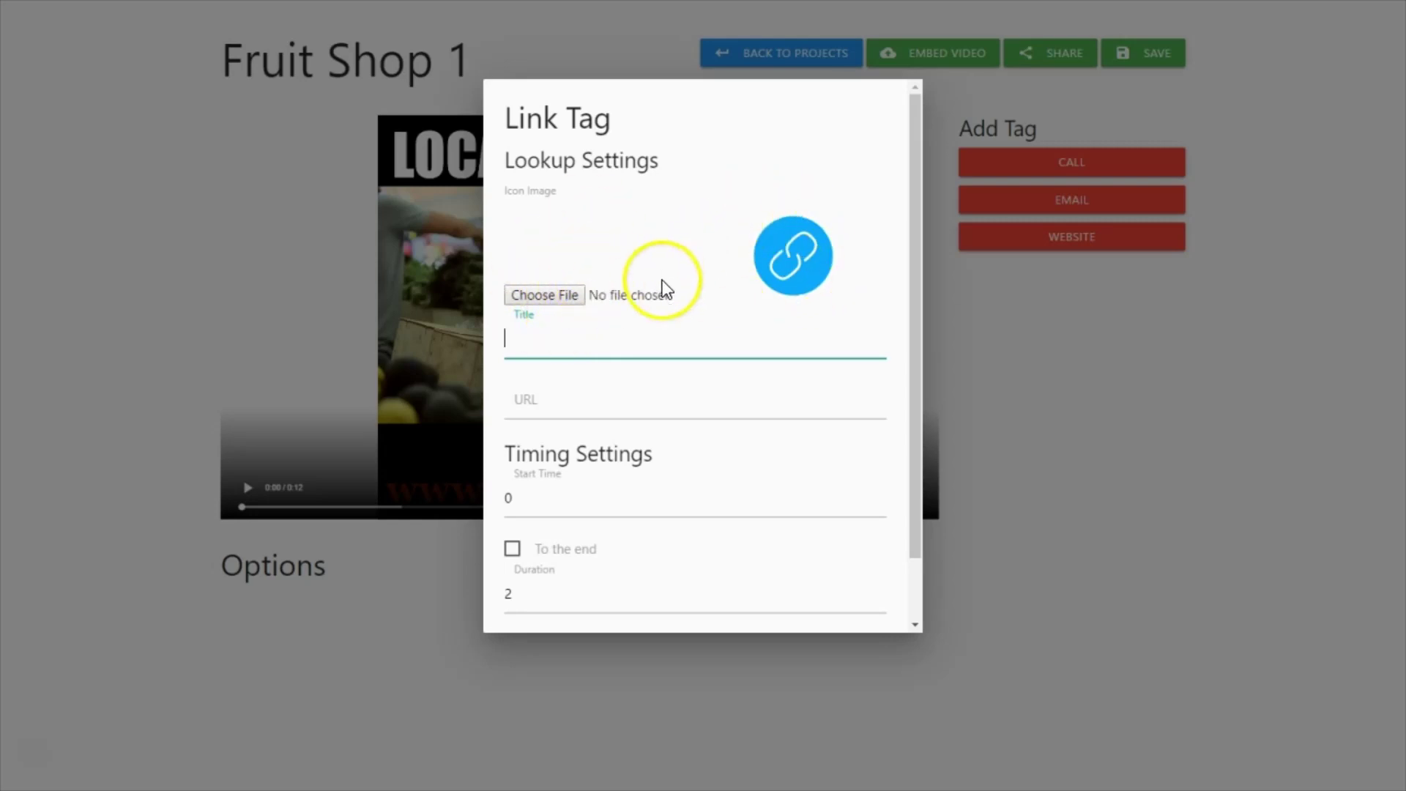
click(514, 339)
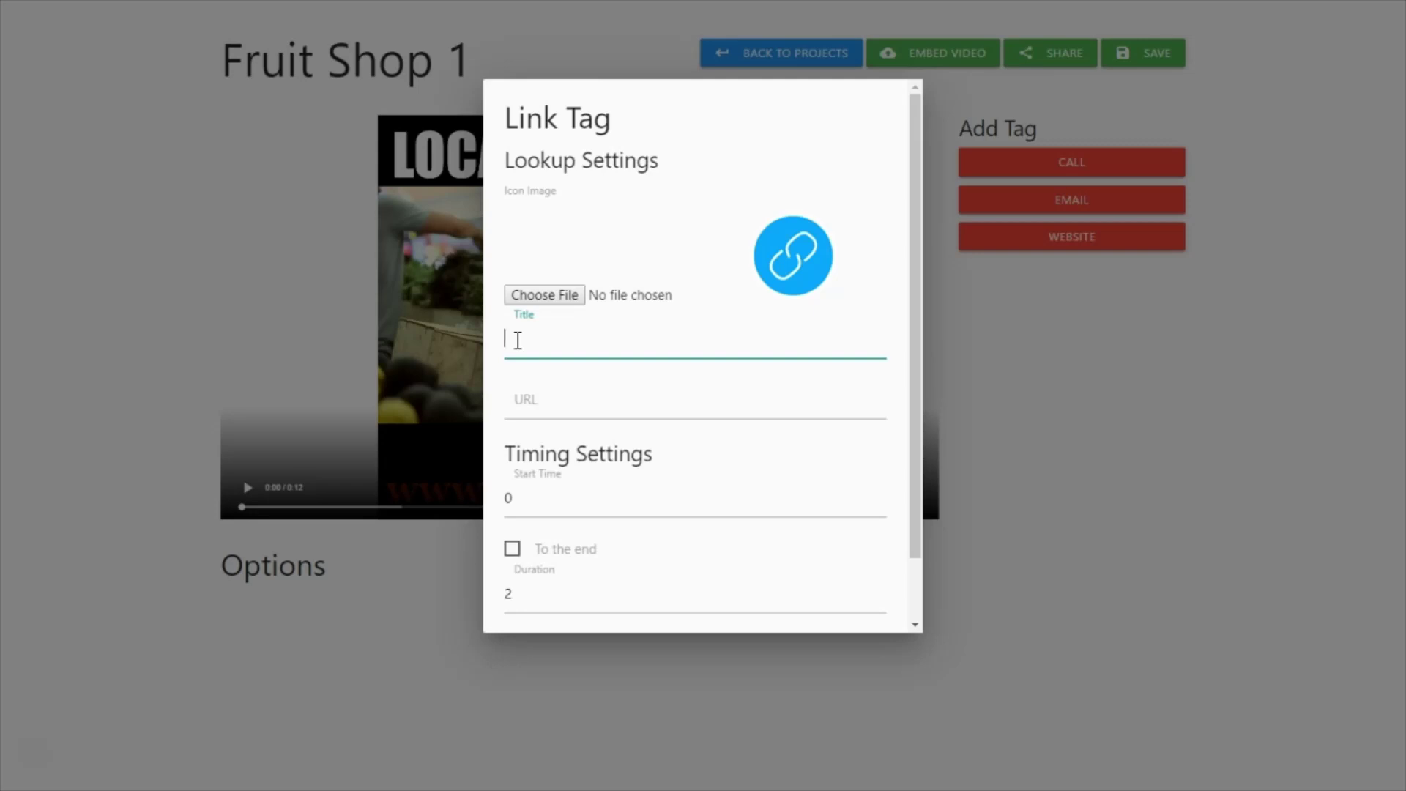
text(Visit Our Website)
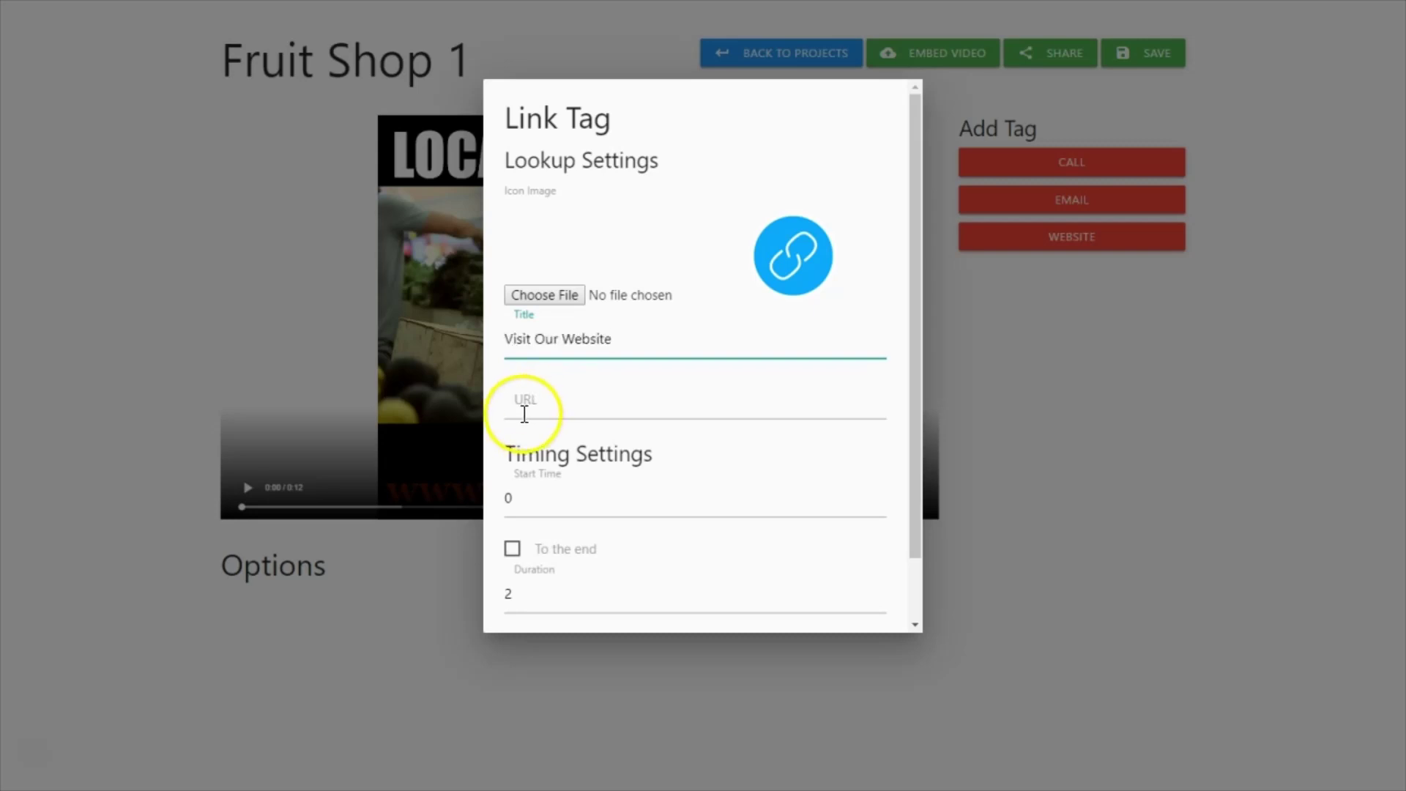
click(519, 408)
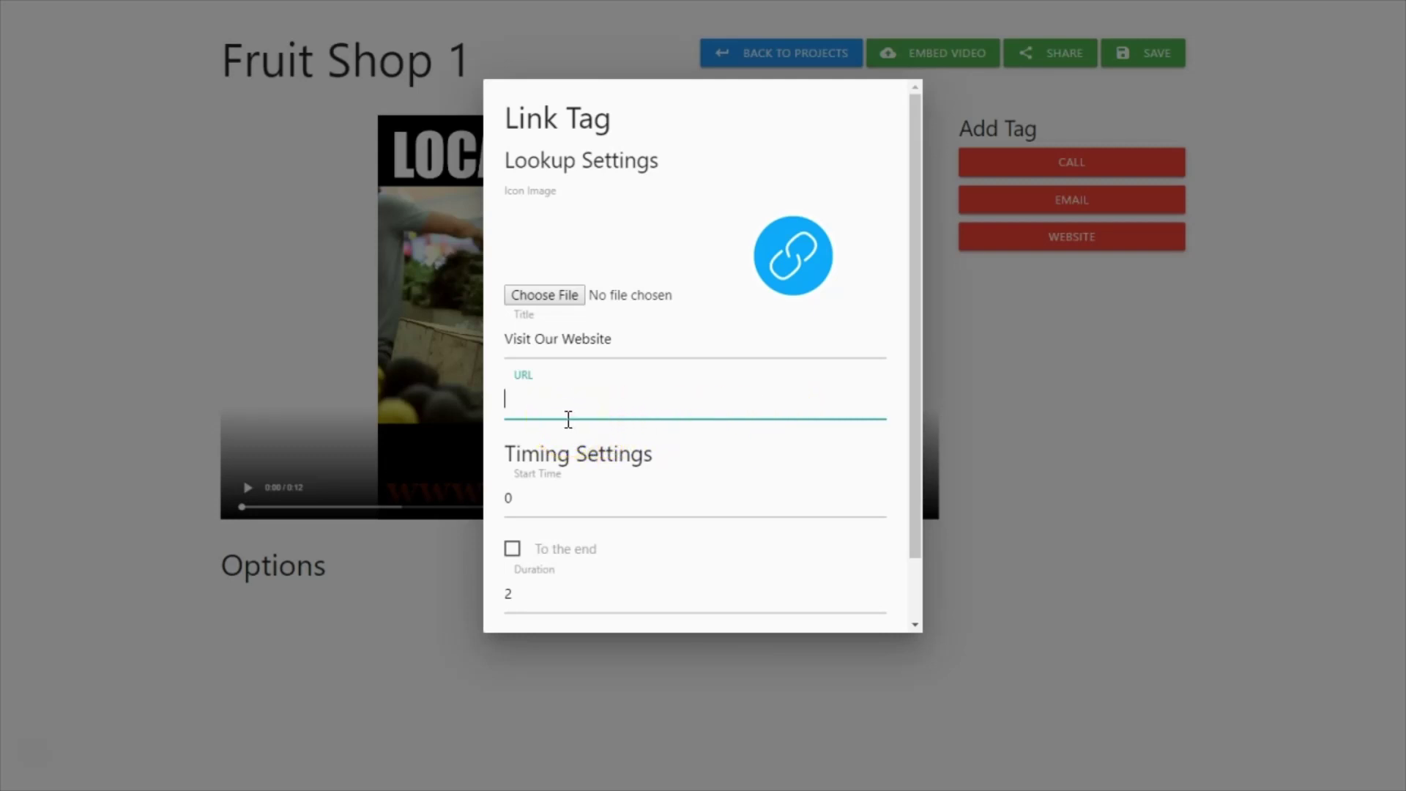
click(508, 400)
text(https://cosmicquilts.builderall.net/fruitshop)
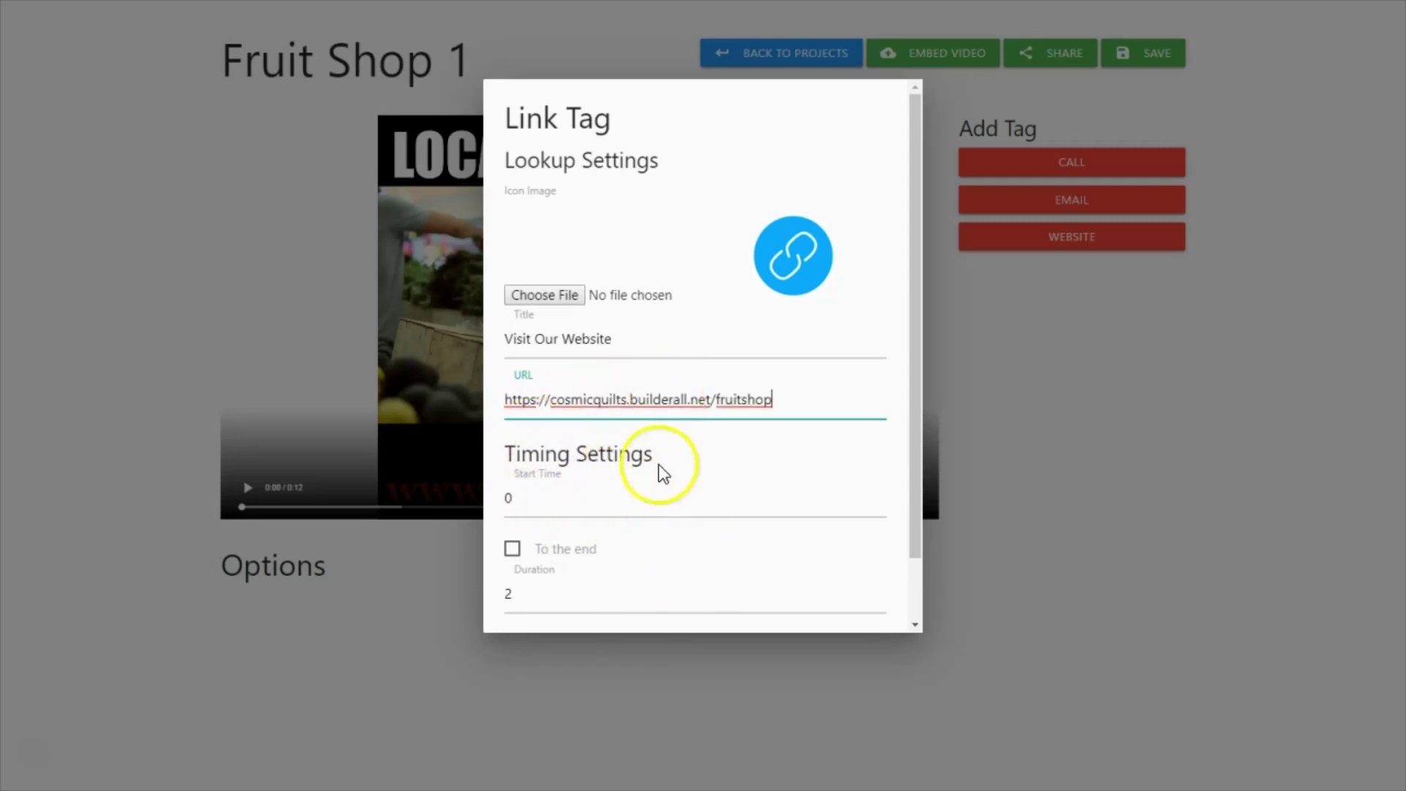
Set the website tag to start at 3 and last to the end of the video, and add it.
click(517, 487)
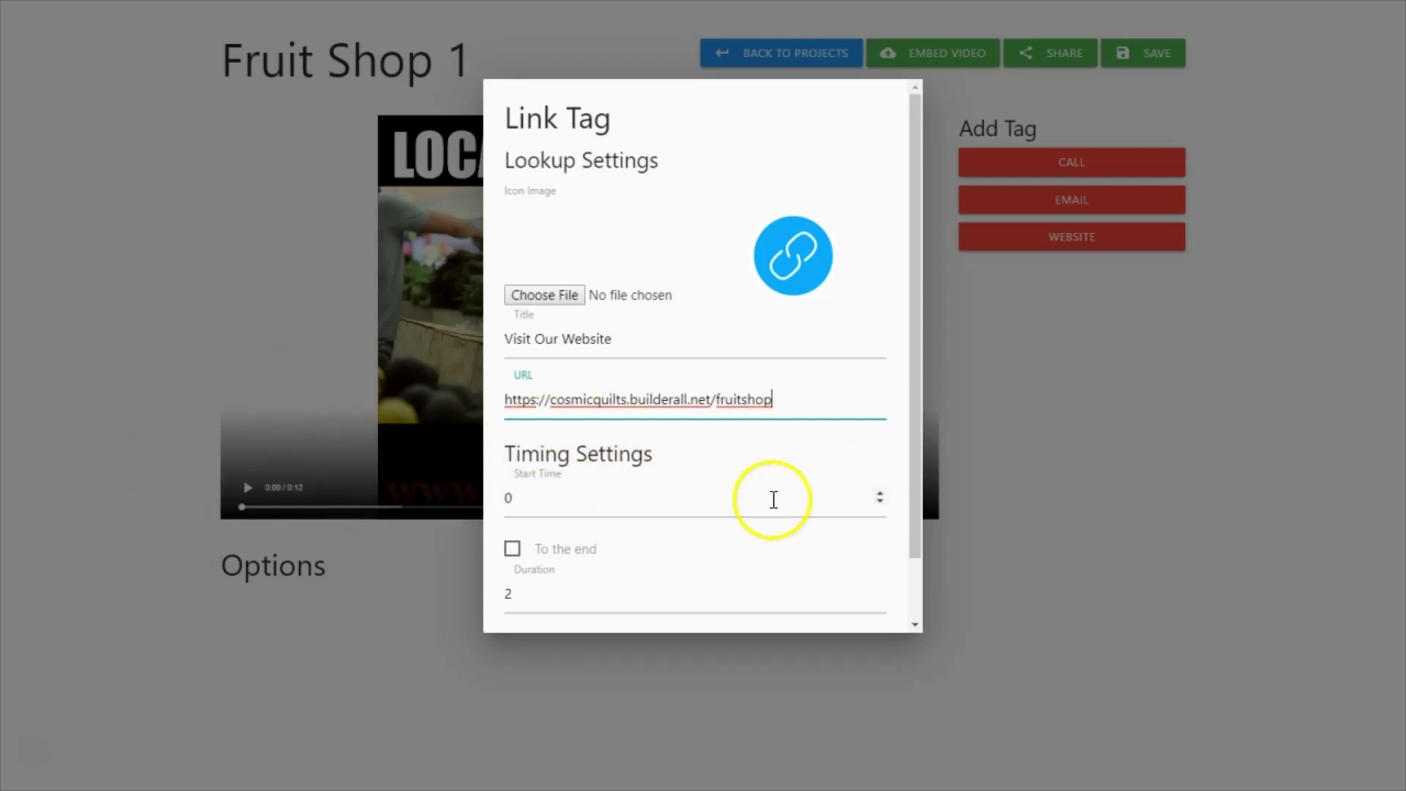
click(521, 498)
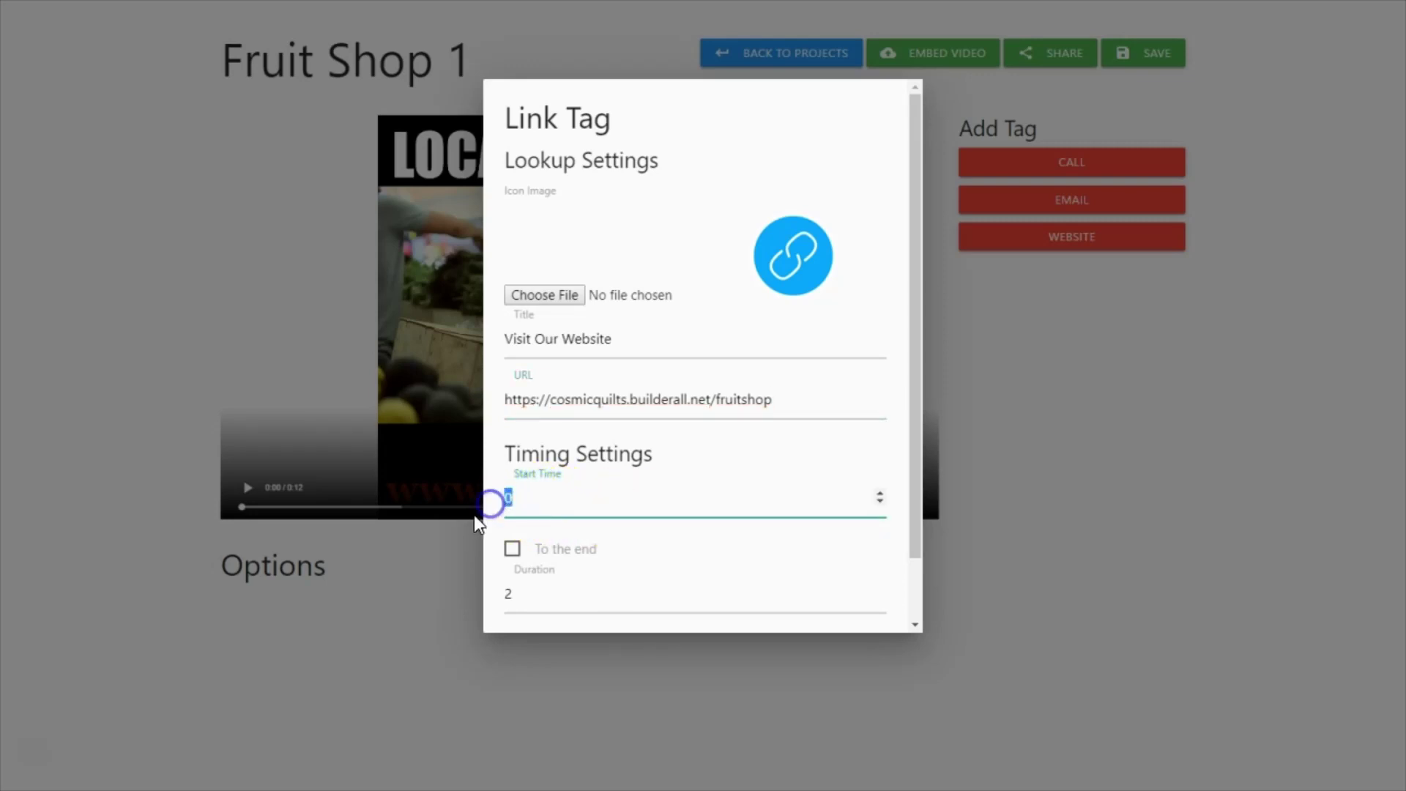
text(3)
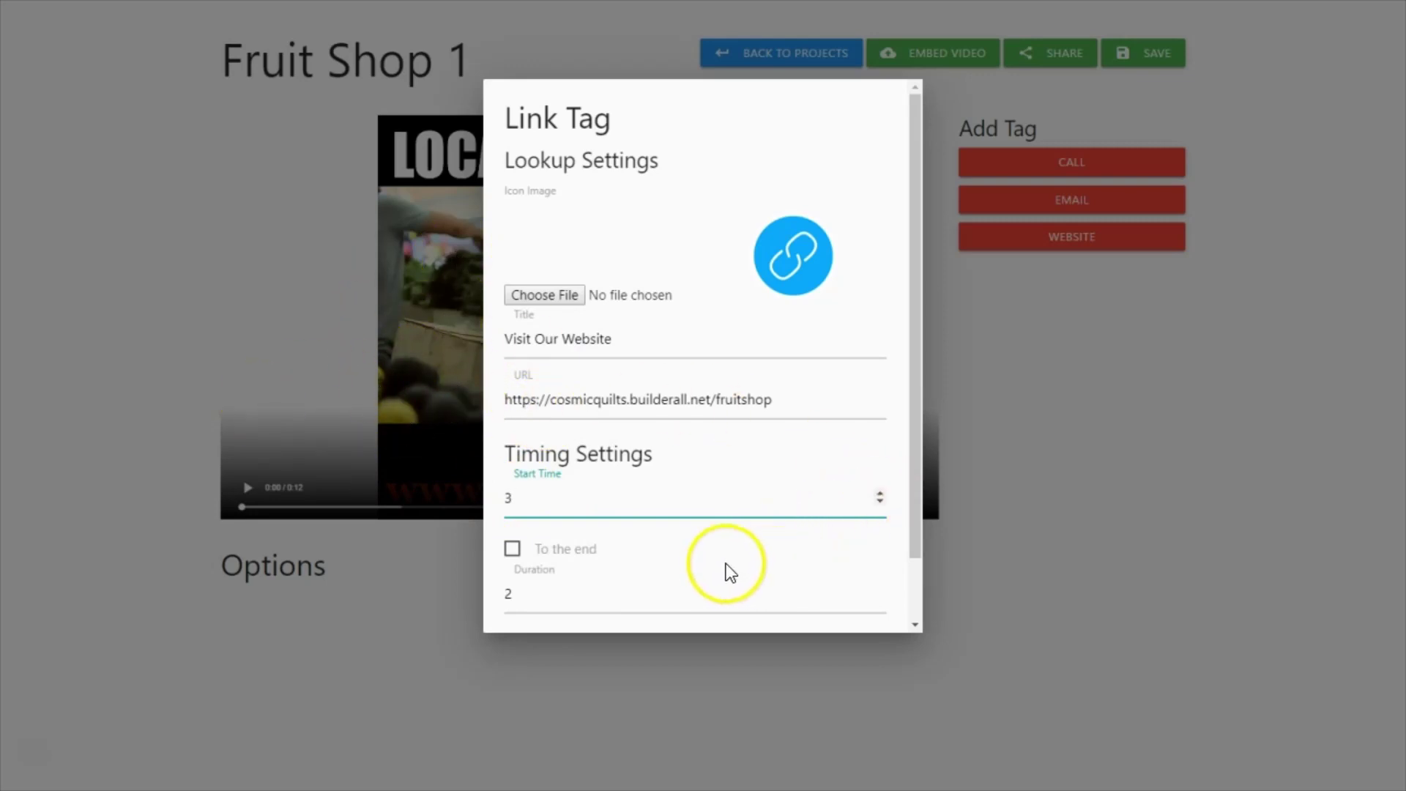
click(512, 550)
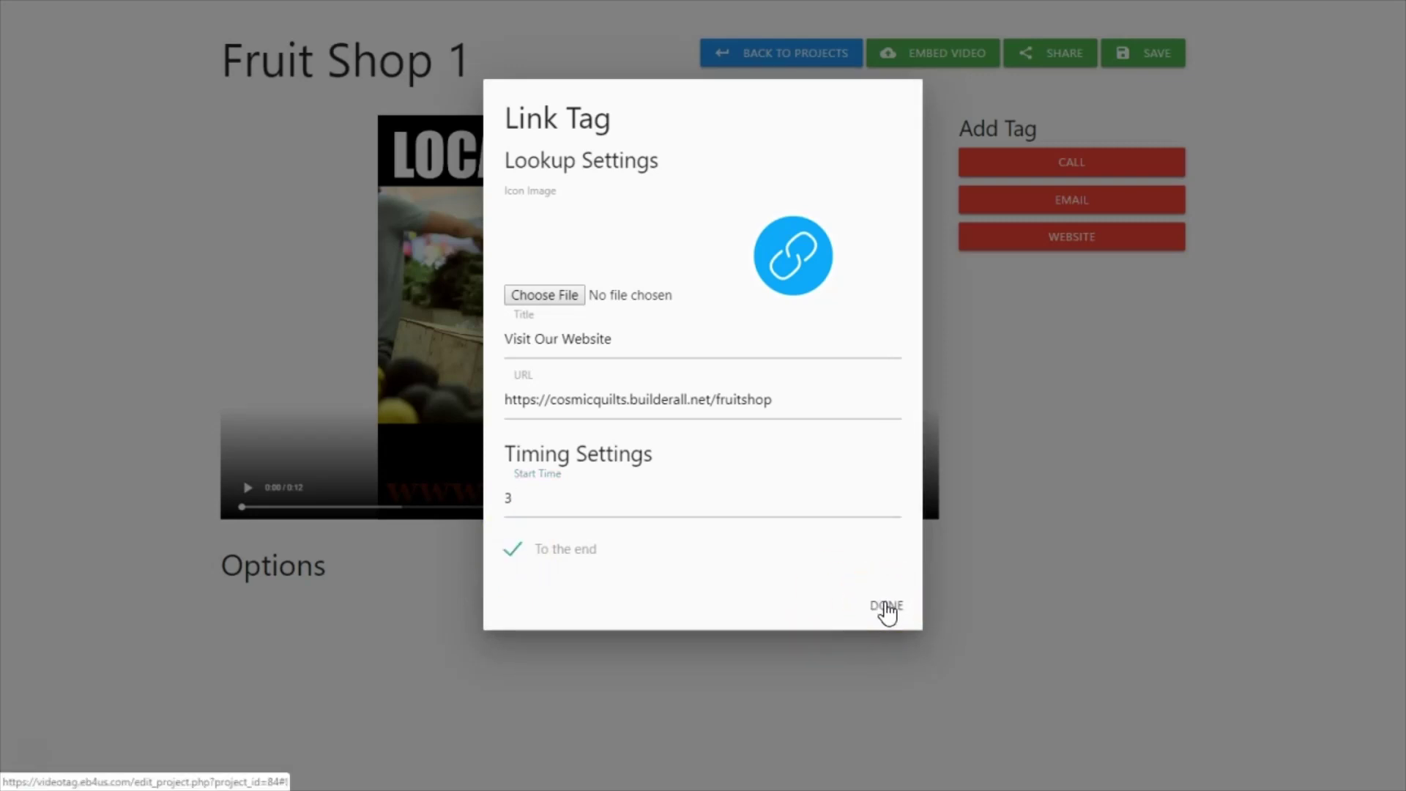
click(886, 608)
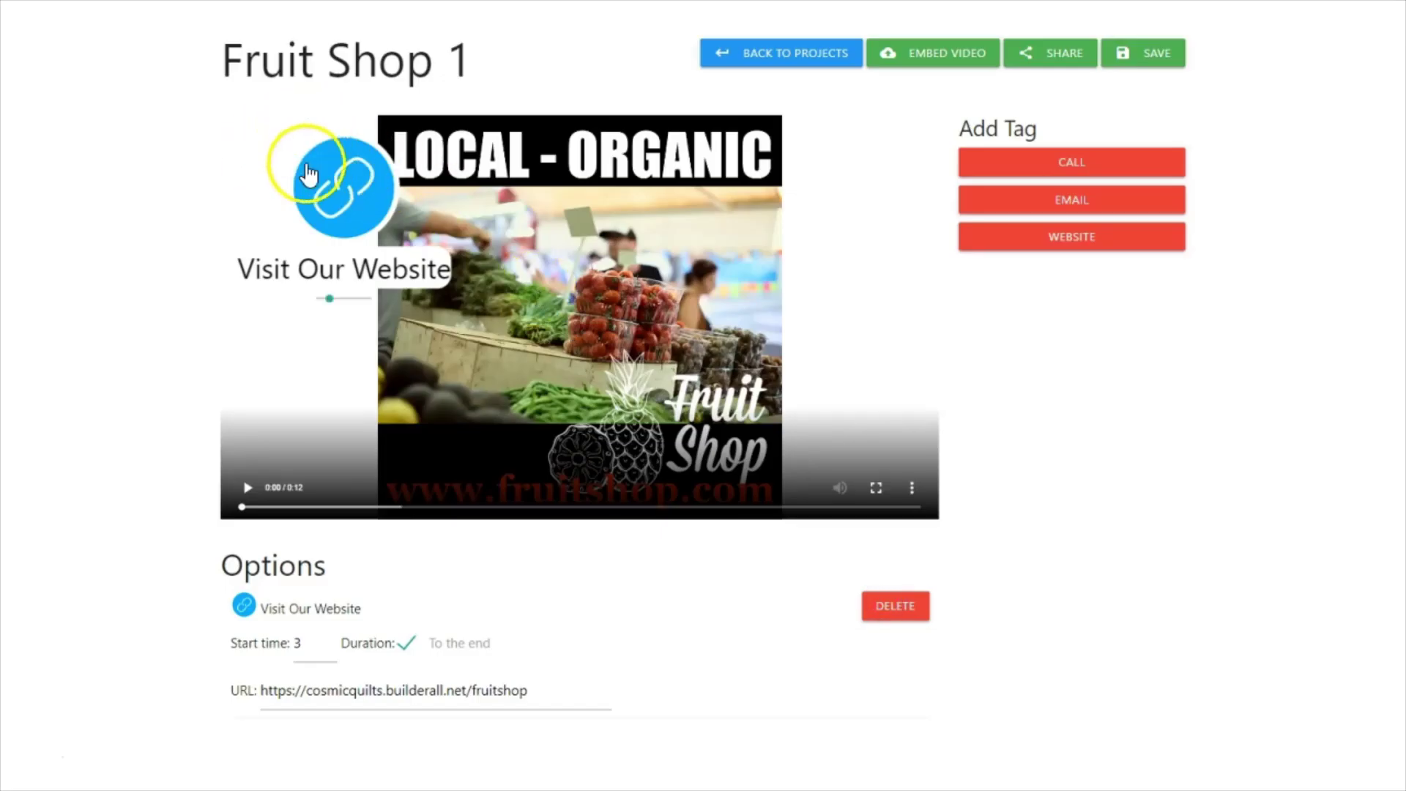
Resize the "Visit Our Website" tag slightly above its initial size and place it over the lower-left edge of the video picture.
drag(339, 196, 395, 355)
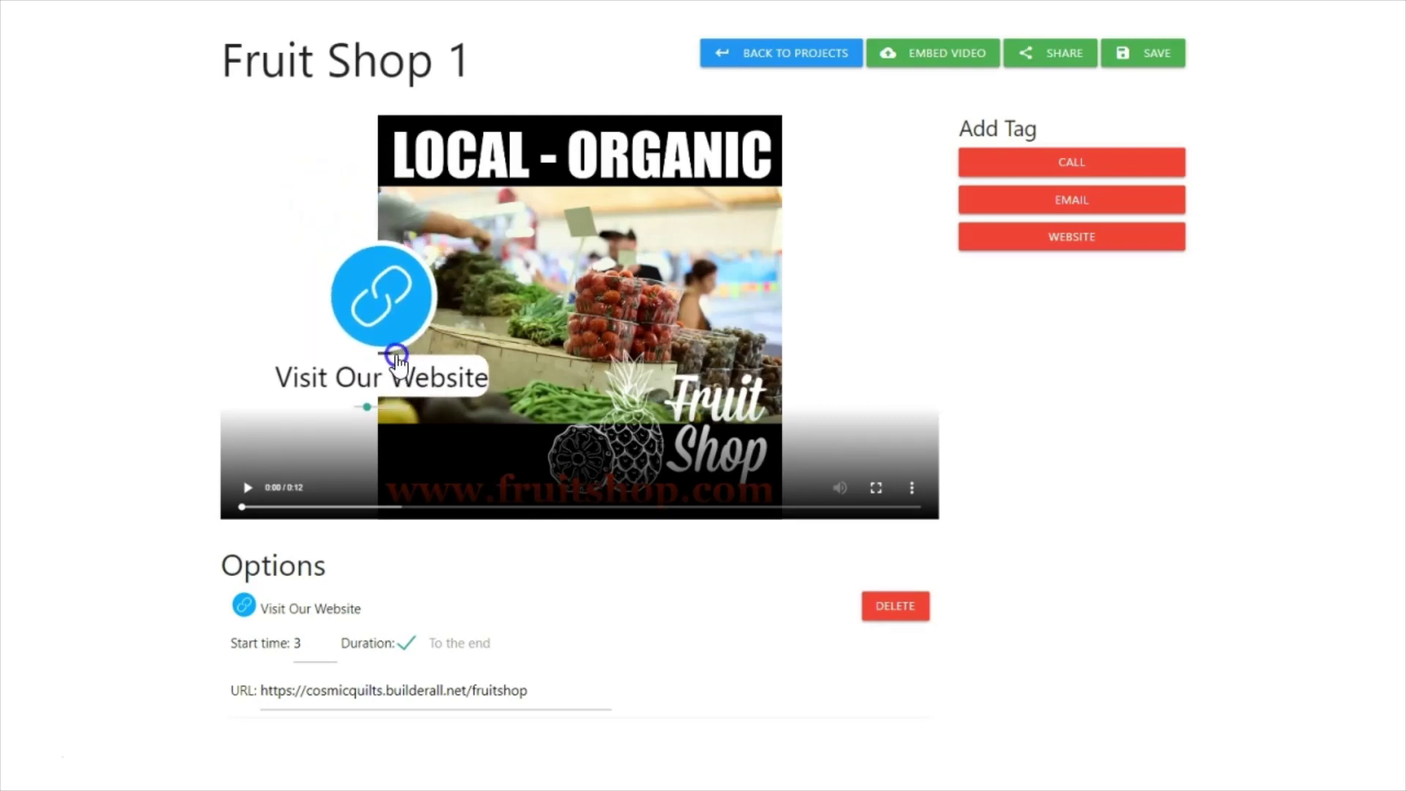
click(366, 407)
drag(376, 407, 381, 407)
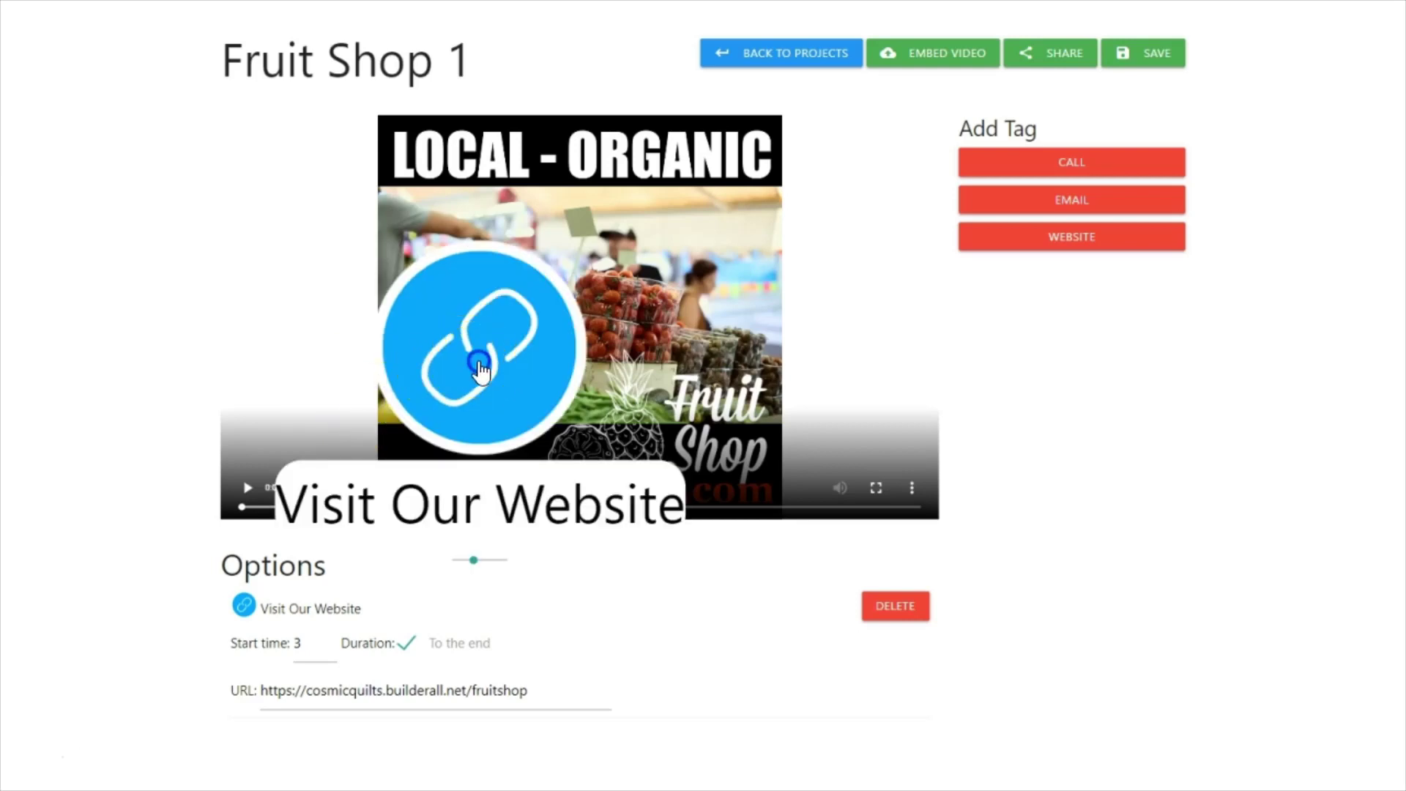
drag(471, 369, 424, 267)
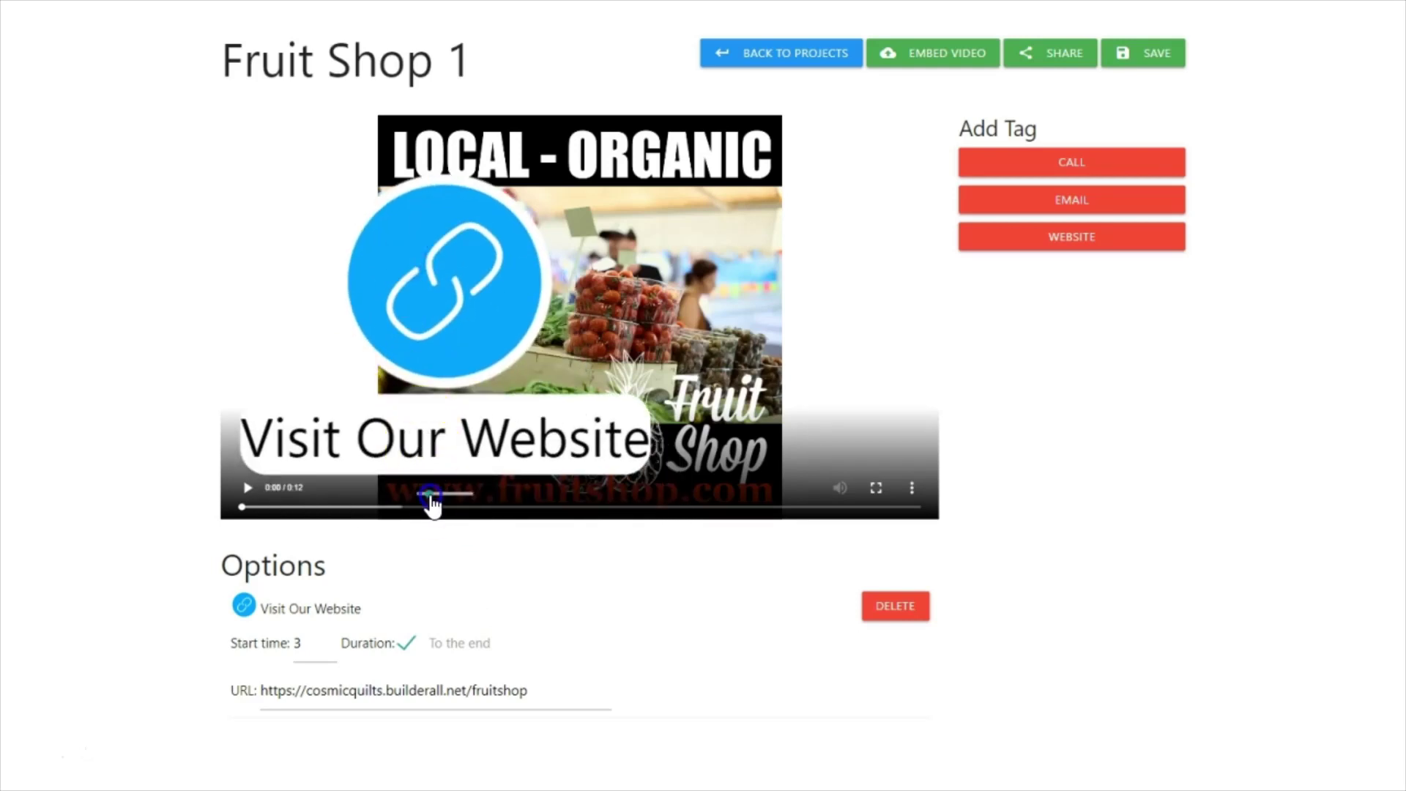
drag(438, 498, 432, 504)
drag(358, 295, 389, 461)
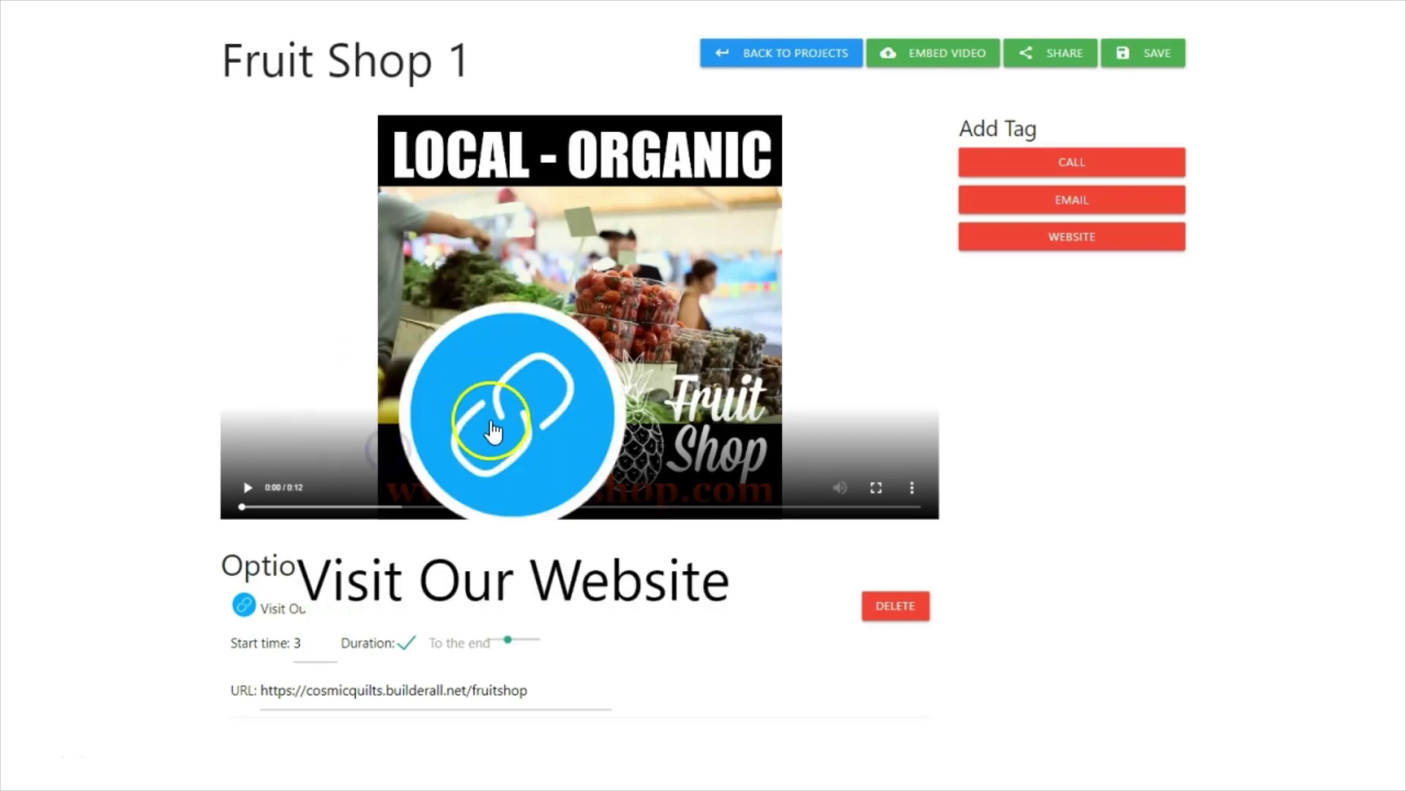
drag(493, 429, 410, 245)
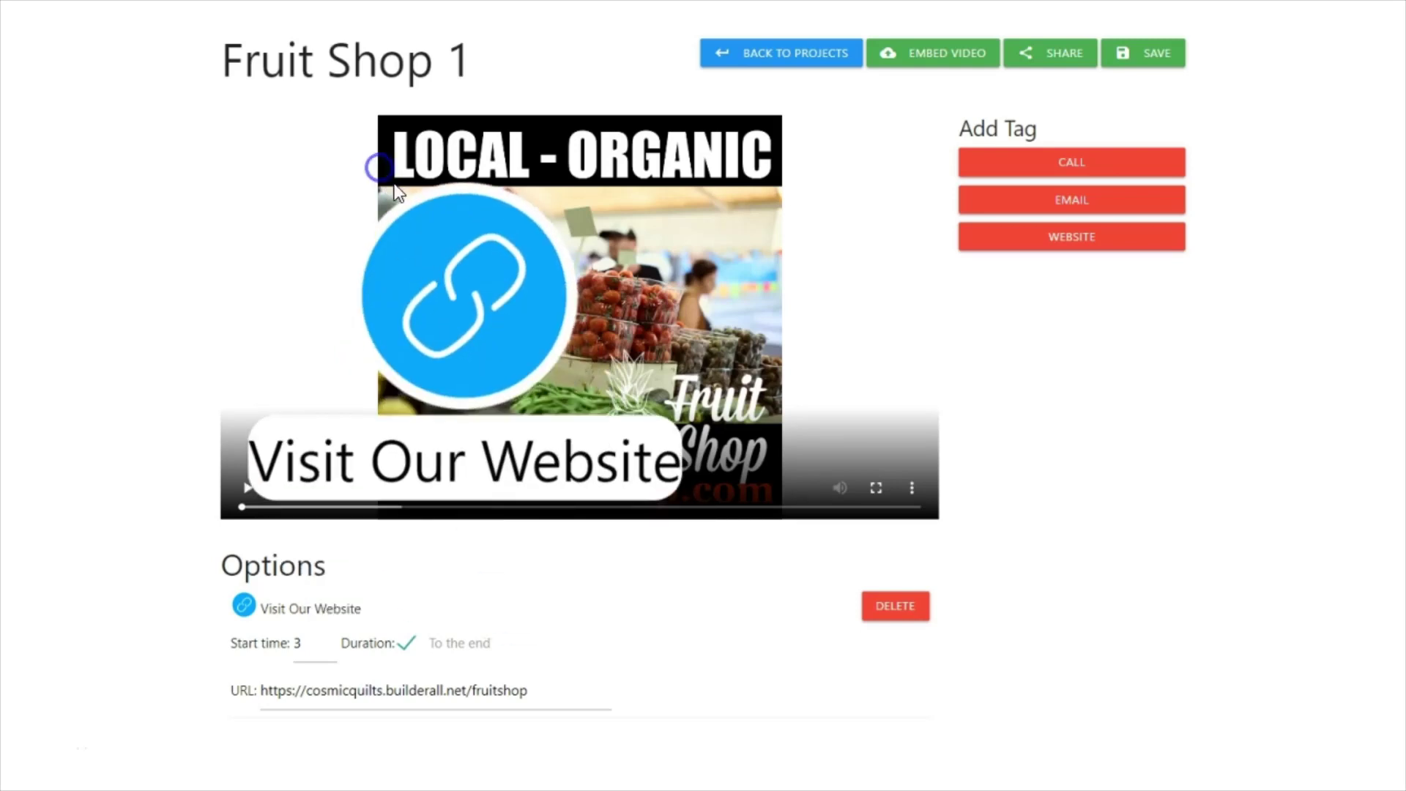
click(456, 522)
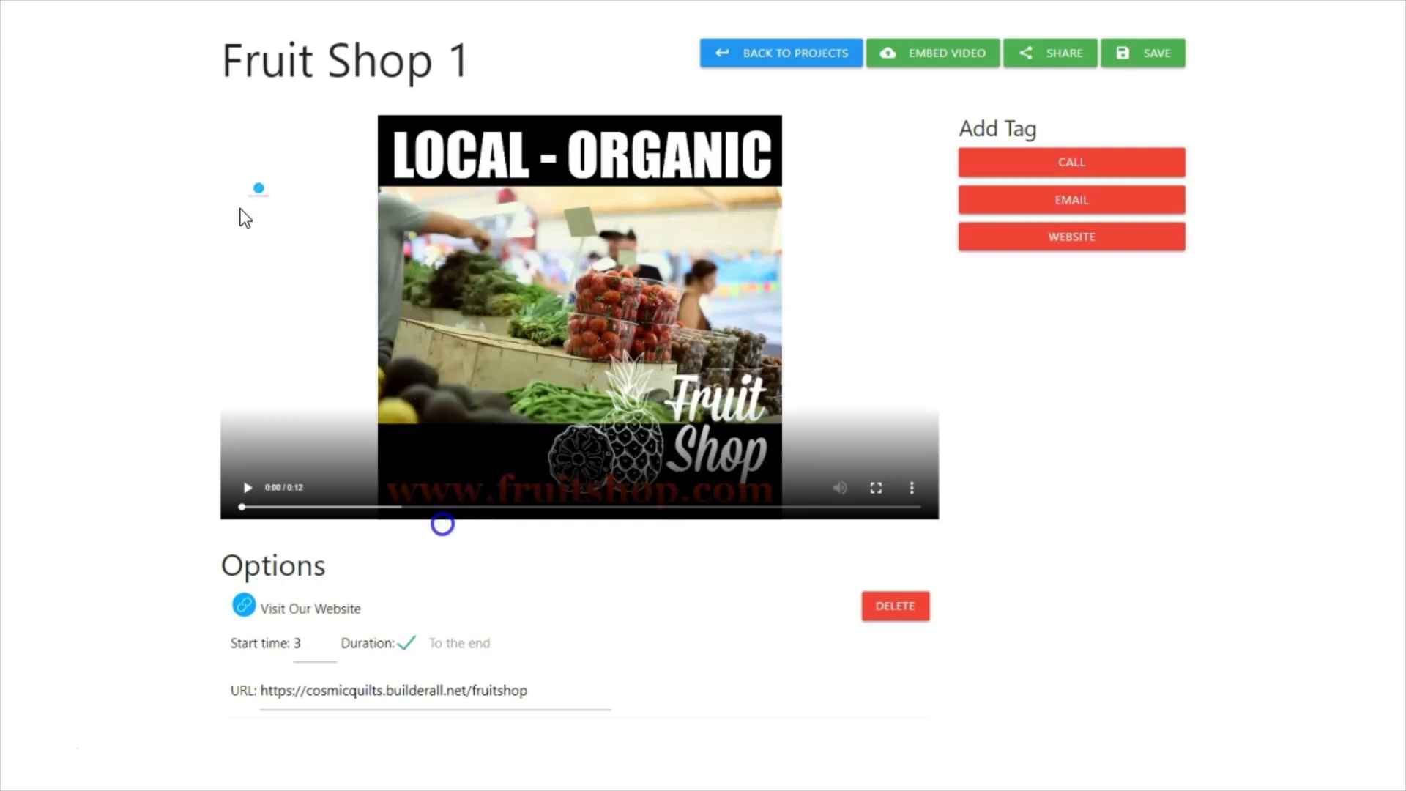
click(345, 382)
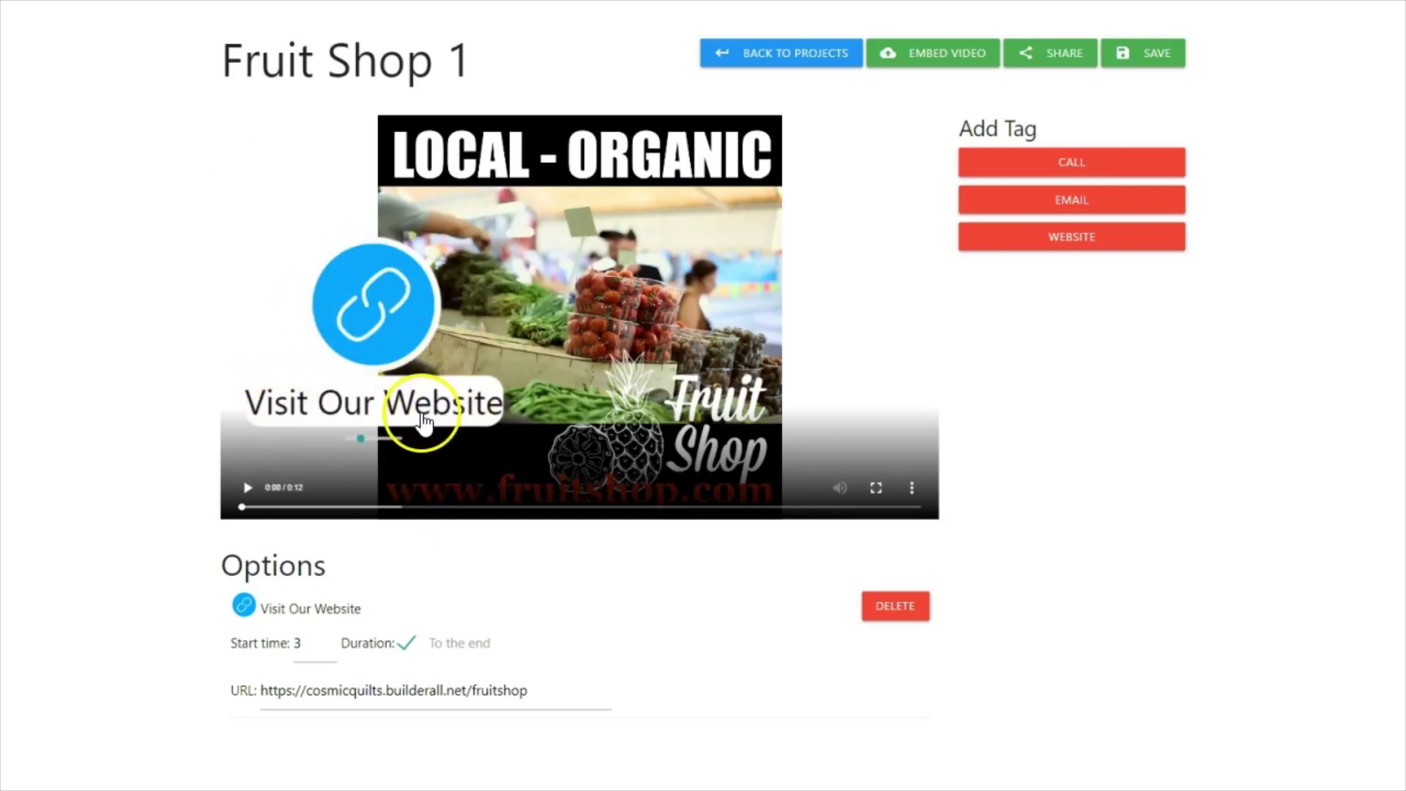
drag(378, 314, 394, 347)
click(856, 300)
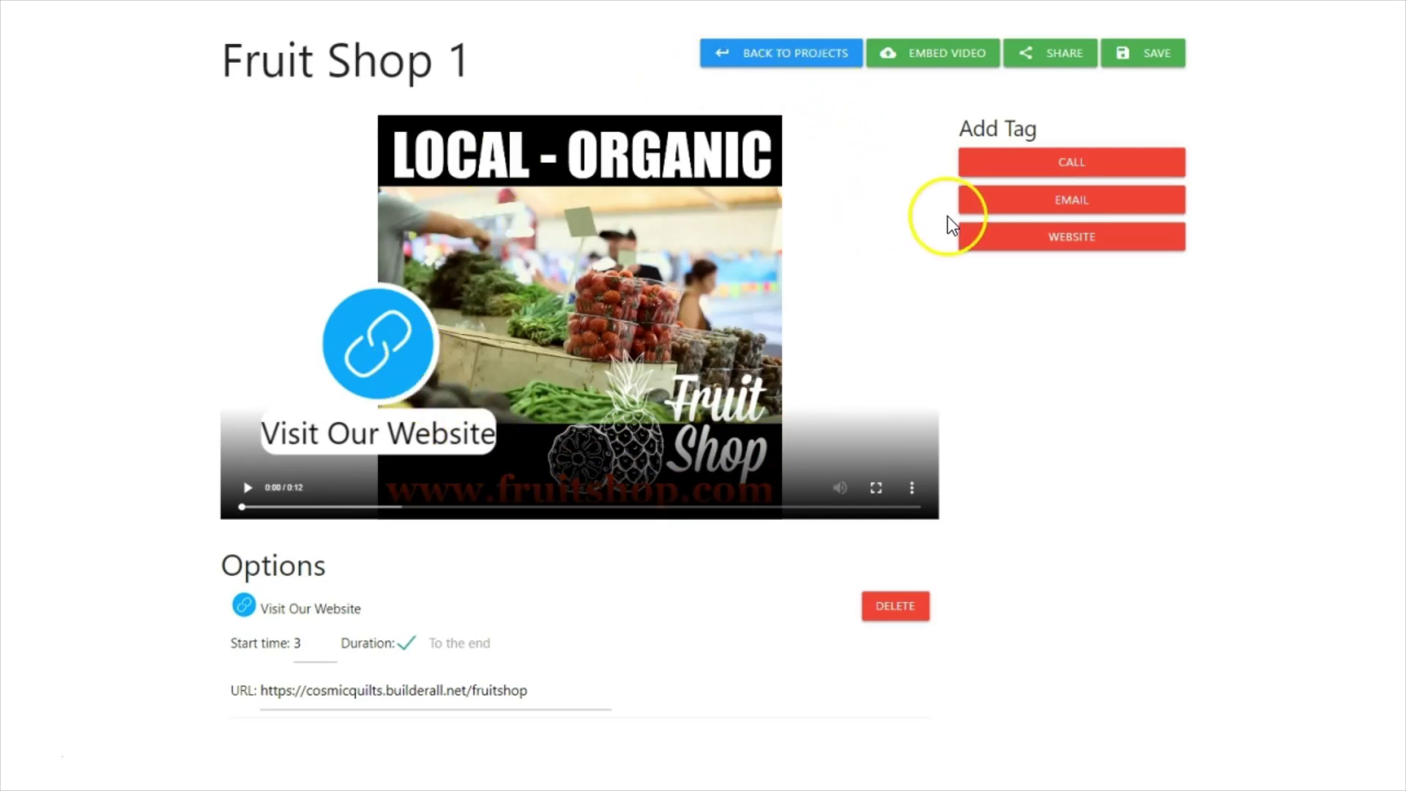
Start a call tag titled "Click to CALL US!" and enter the shop's phone number.
click(1070, 167)
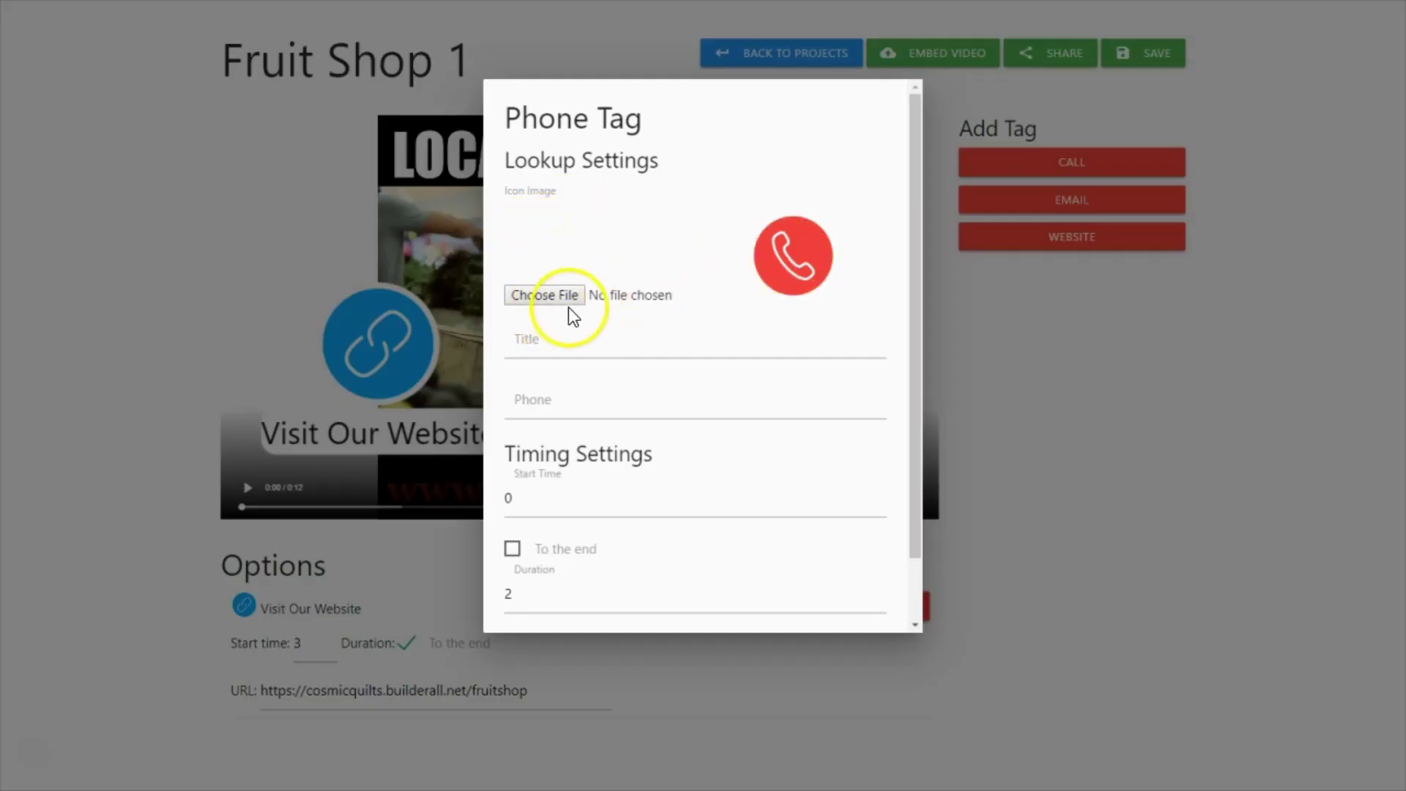
click(558, 328)
text(Click to CALL US!)
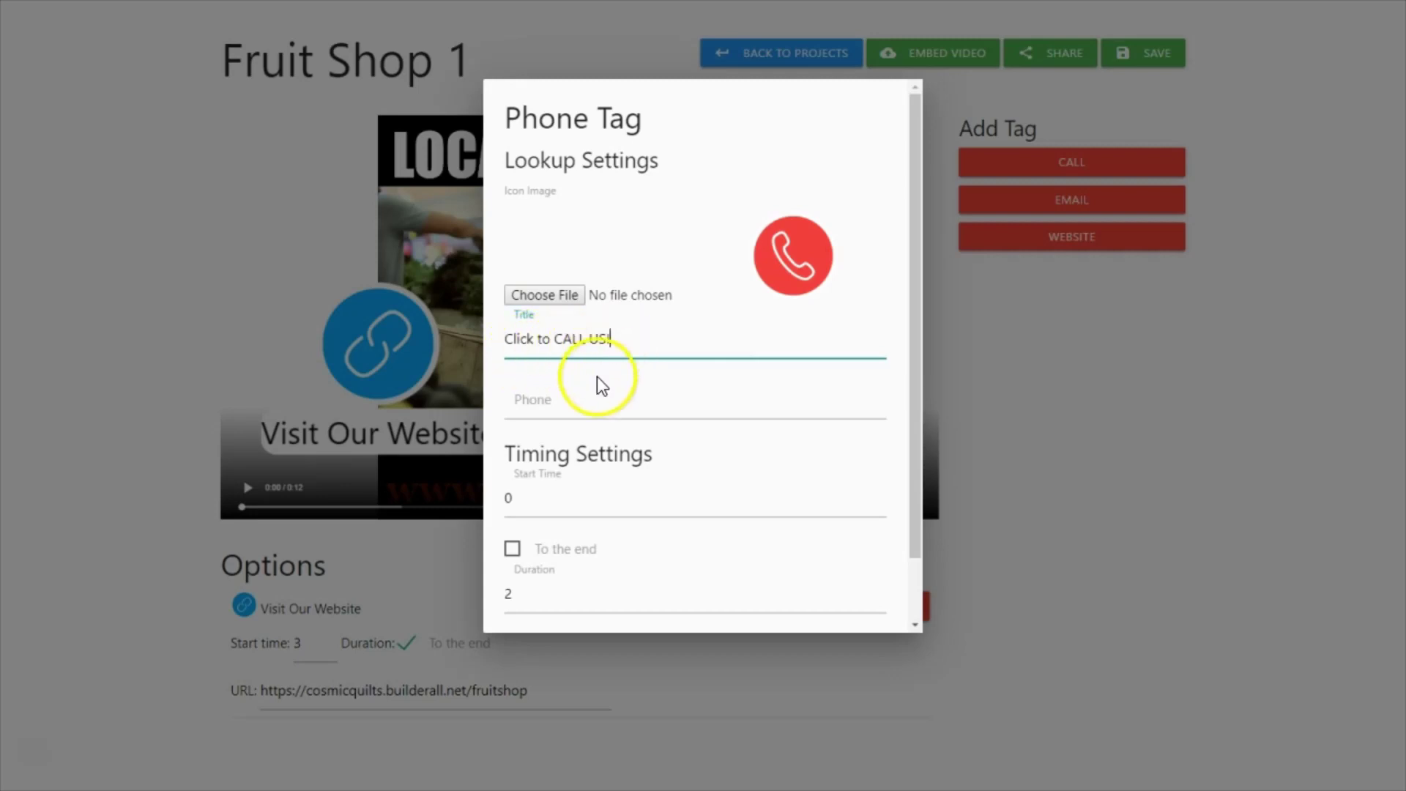
click(523, 405)
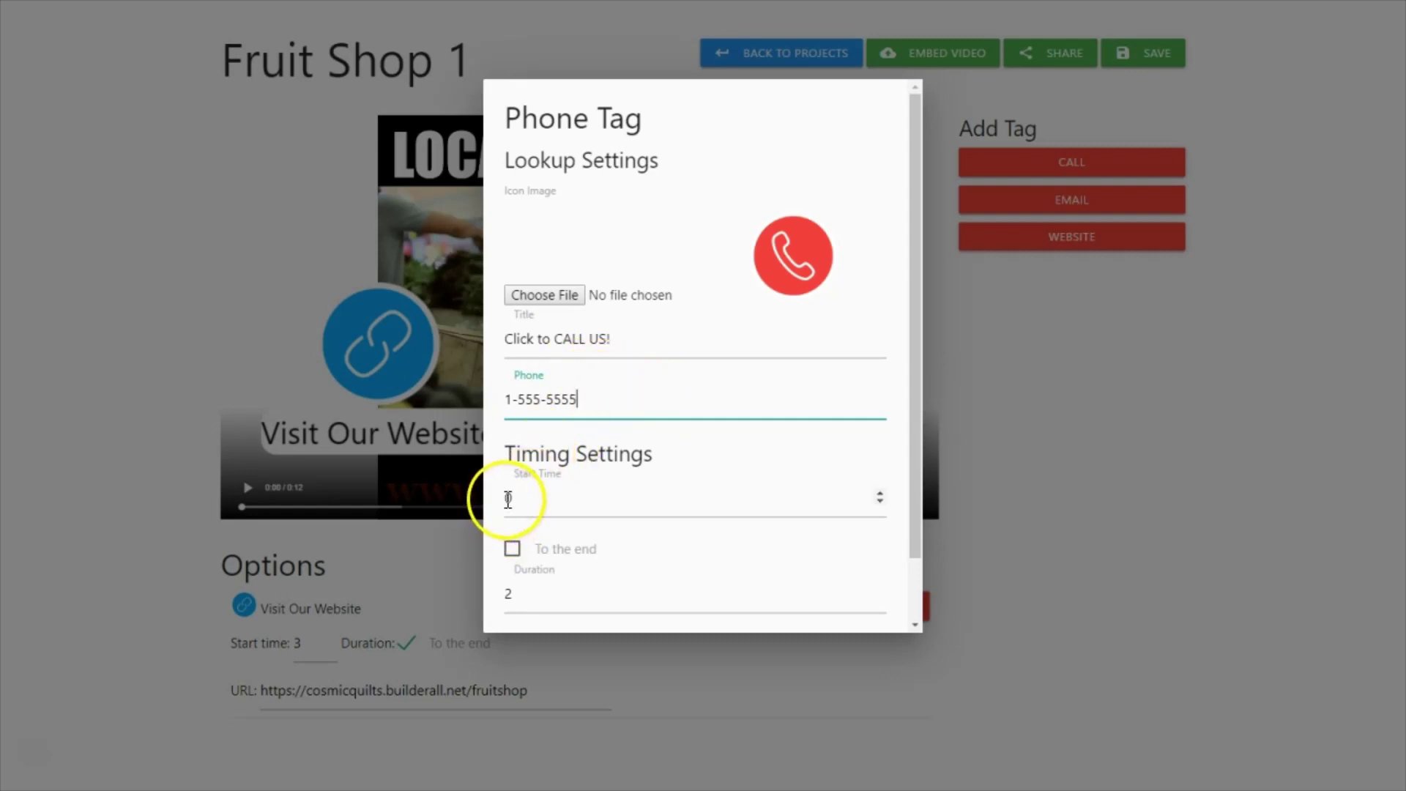
Set the call tag to start at 6 and last to the end of the video, and add it.
click(880, 496)
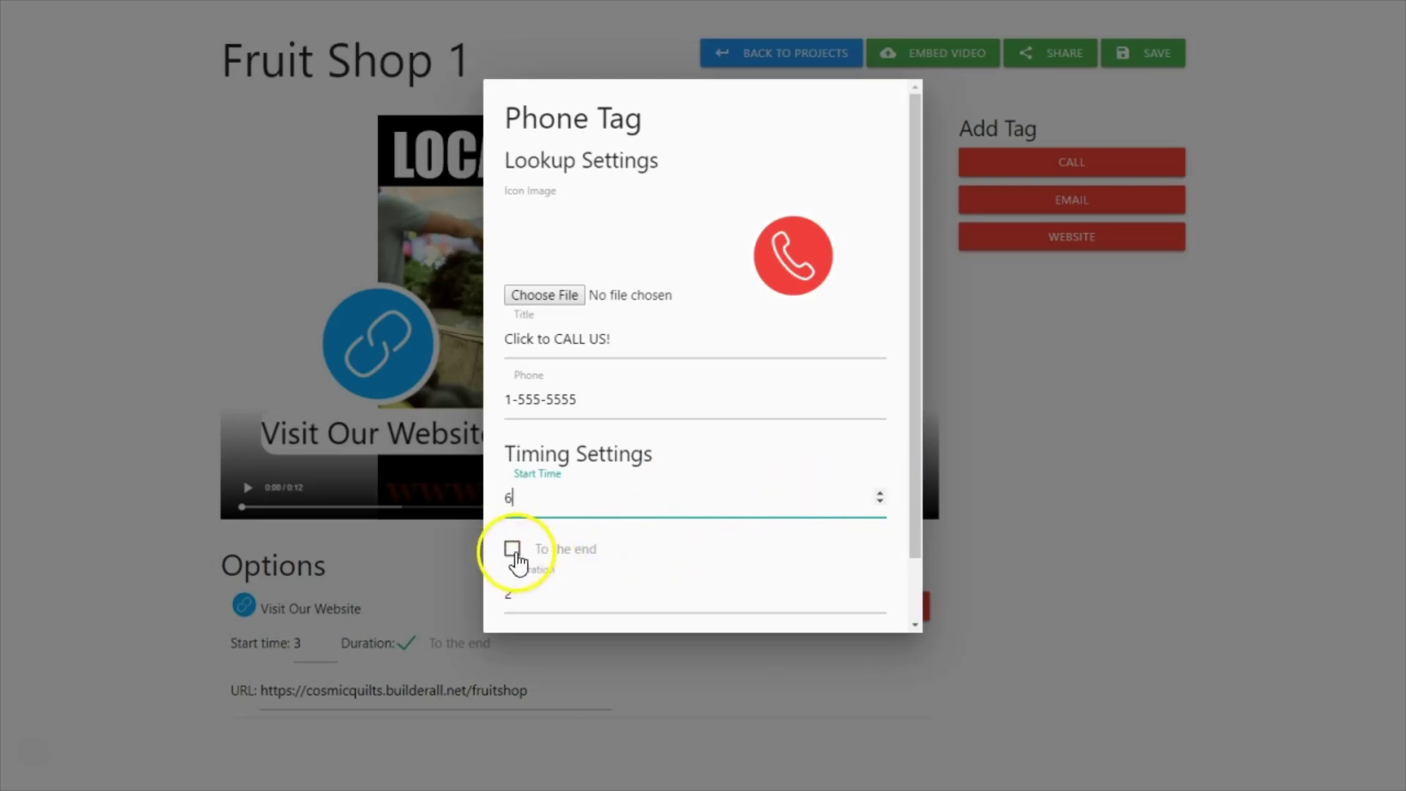
click(513, 549)
click(886, 606)
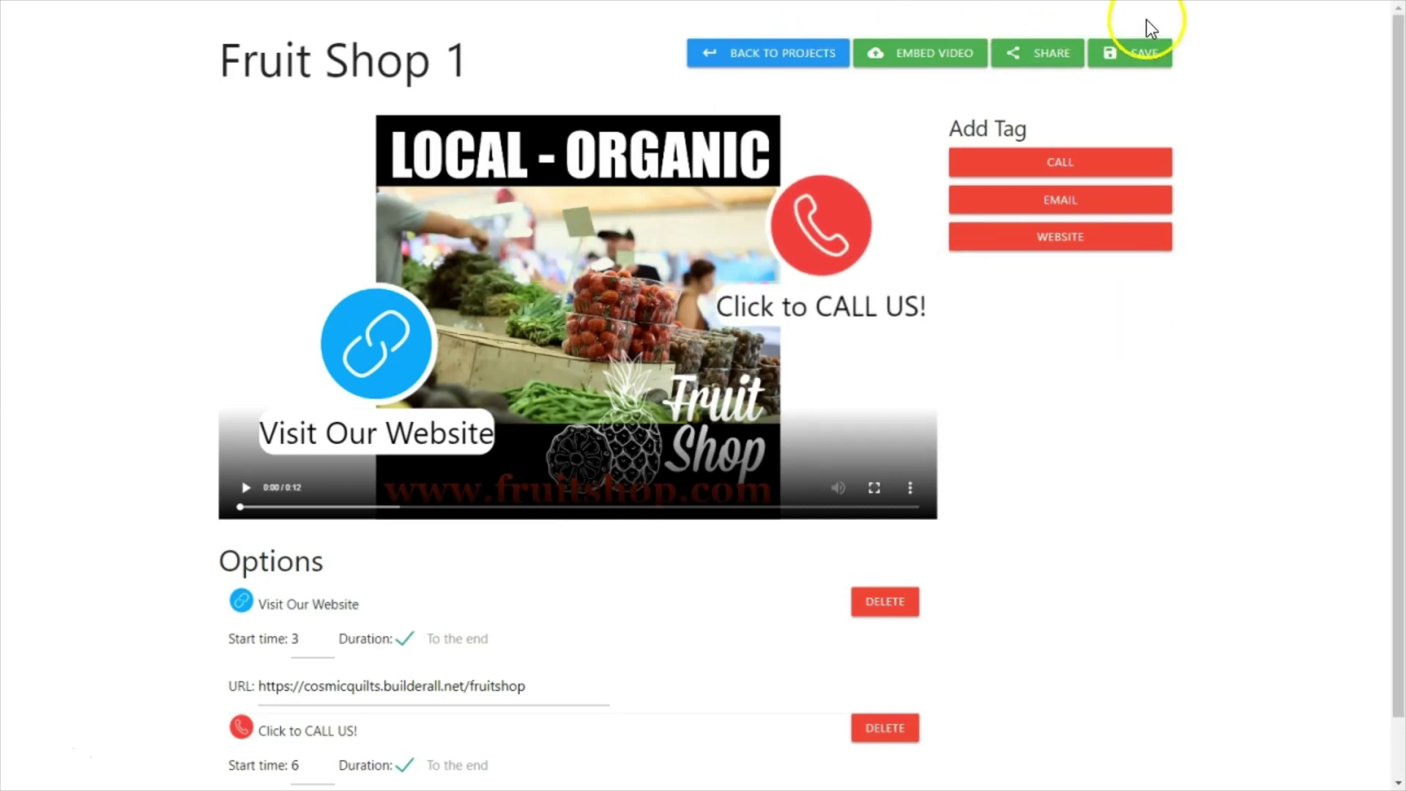
Save the project and open the video's embed link and code.
click(1146, 57)
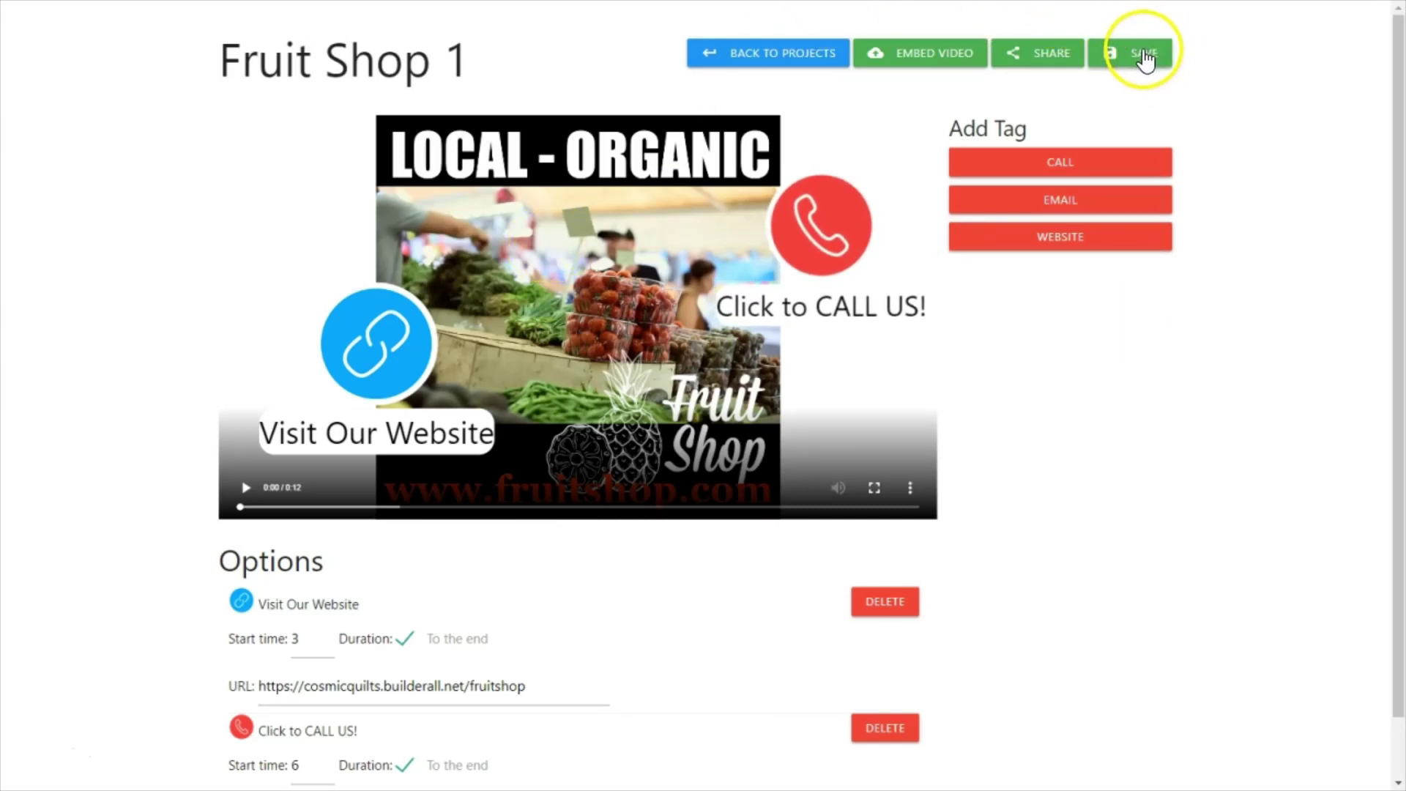
click(922, 49)
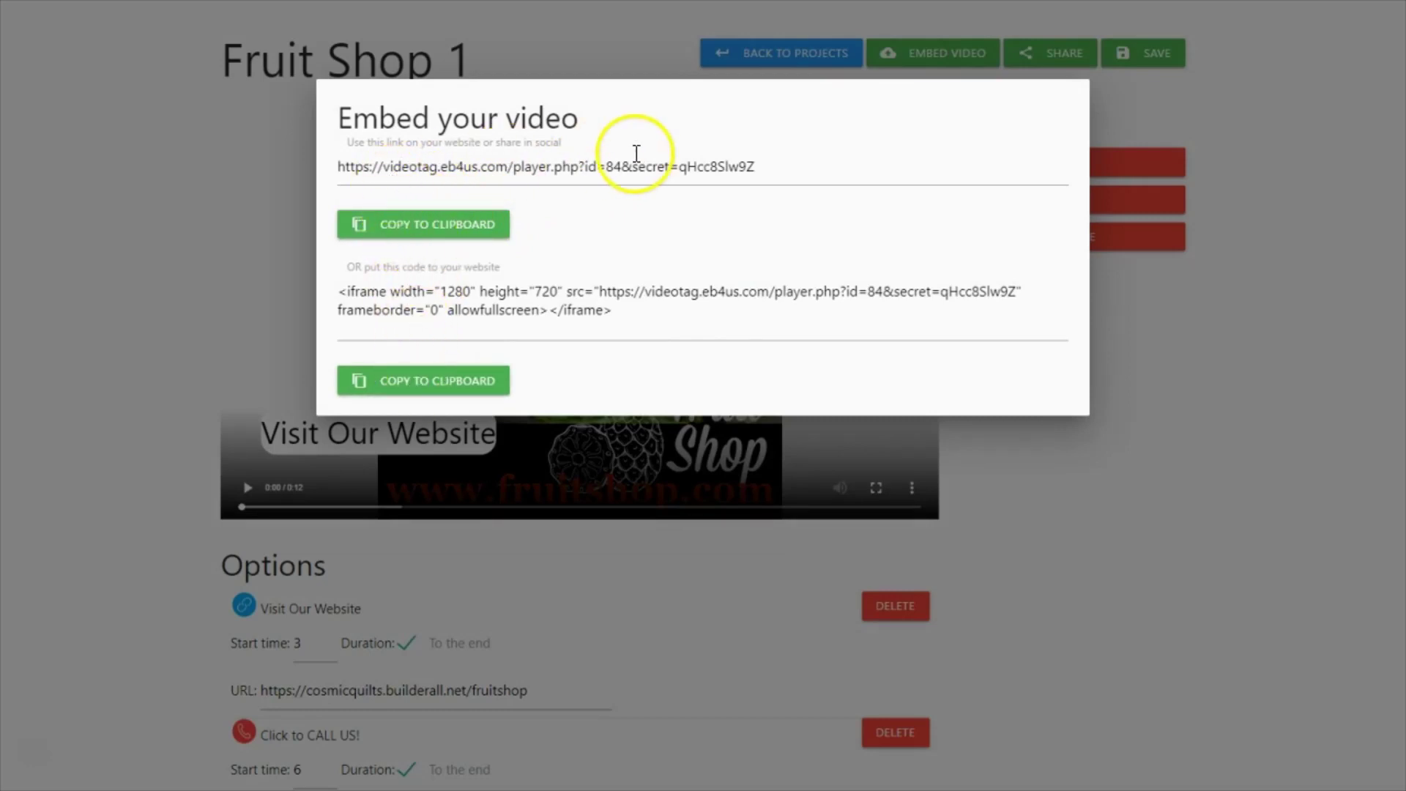
Open the video from its share link, play it and try its "Visit Our Website" tag.
drag(768, 167, 338, 180)
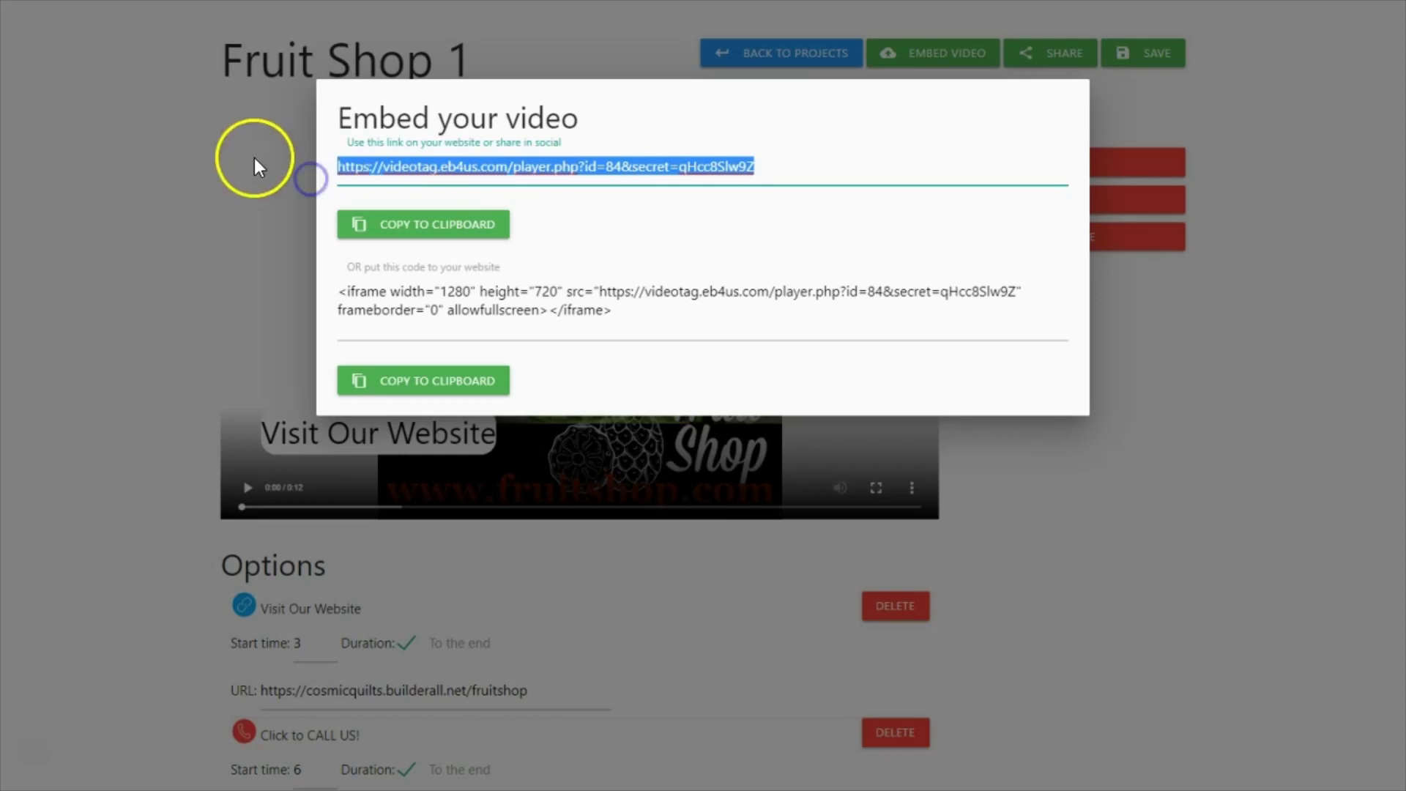
right_click(437, 166)
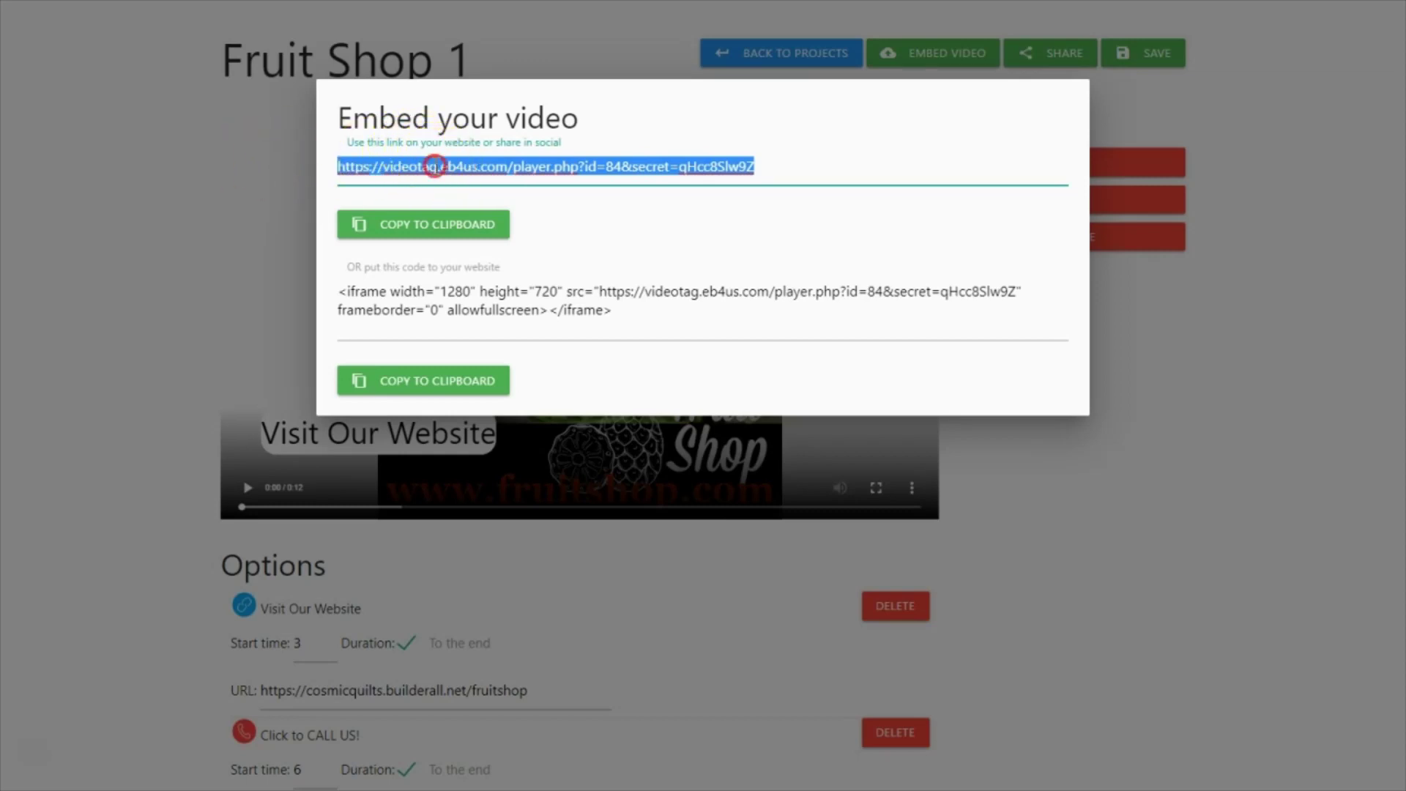
click(474, 196)
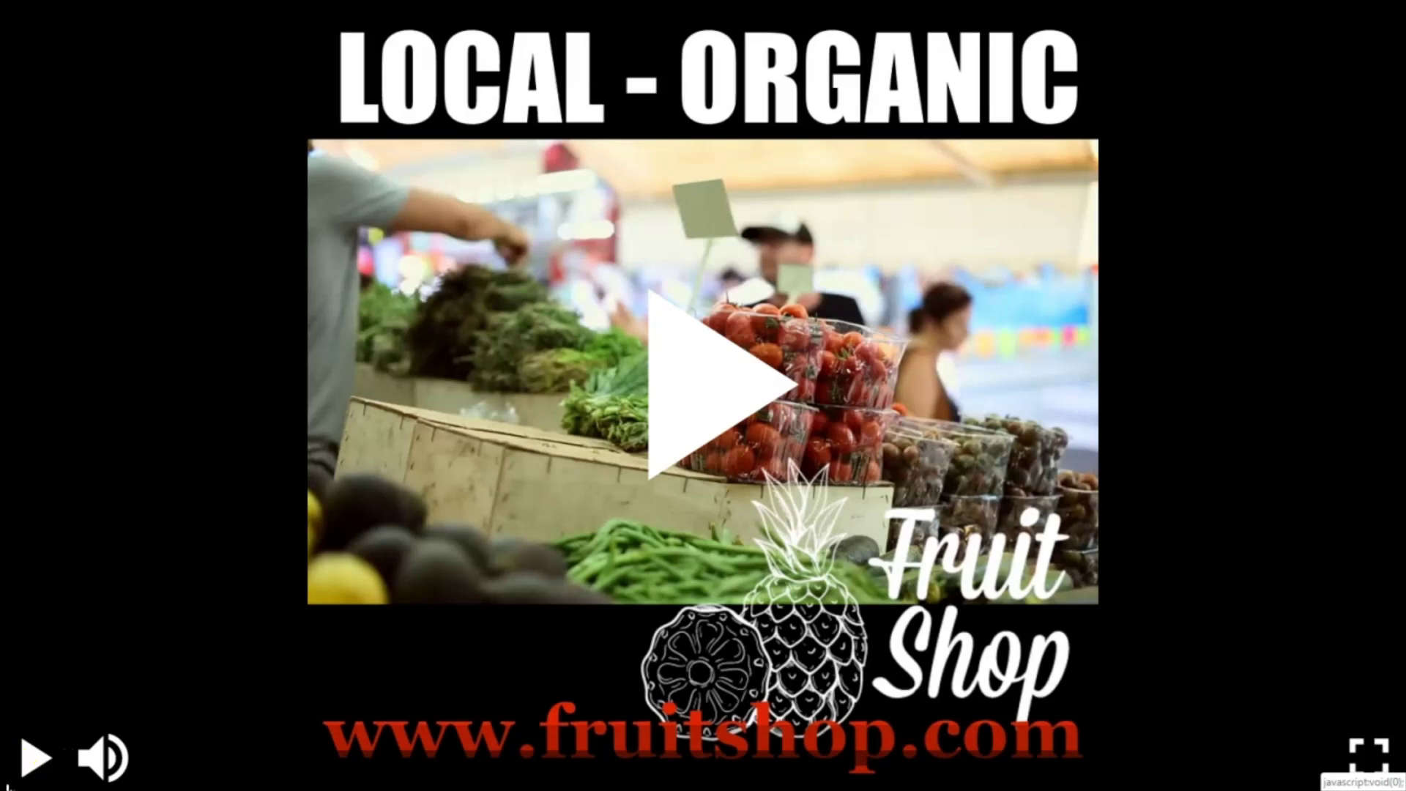
click(725, 403)
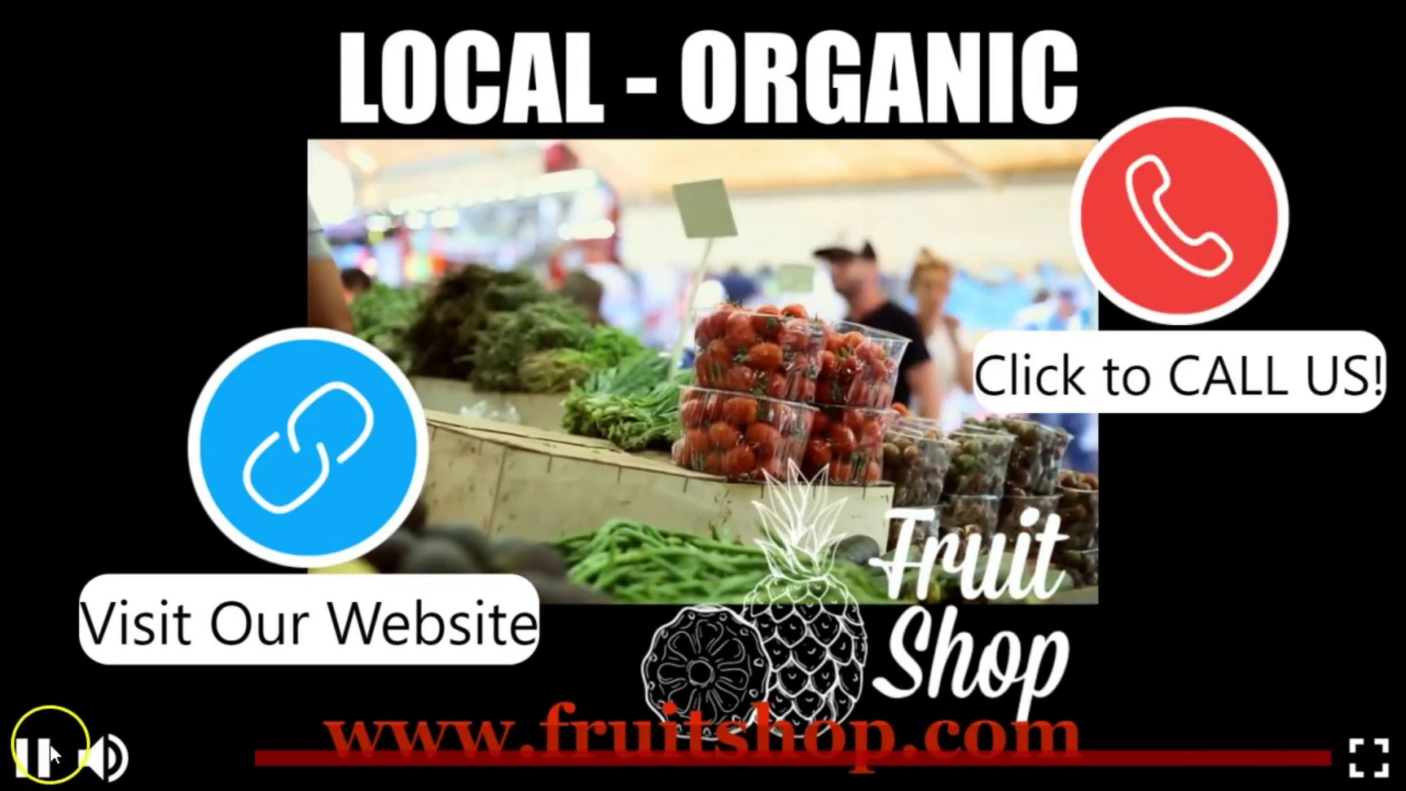
click(320, 471)
click(359, 461)
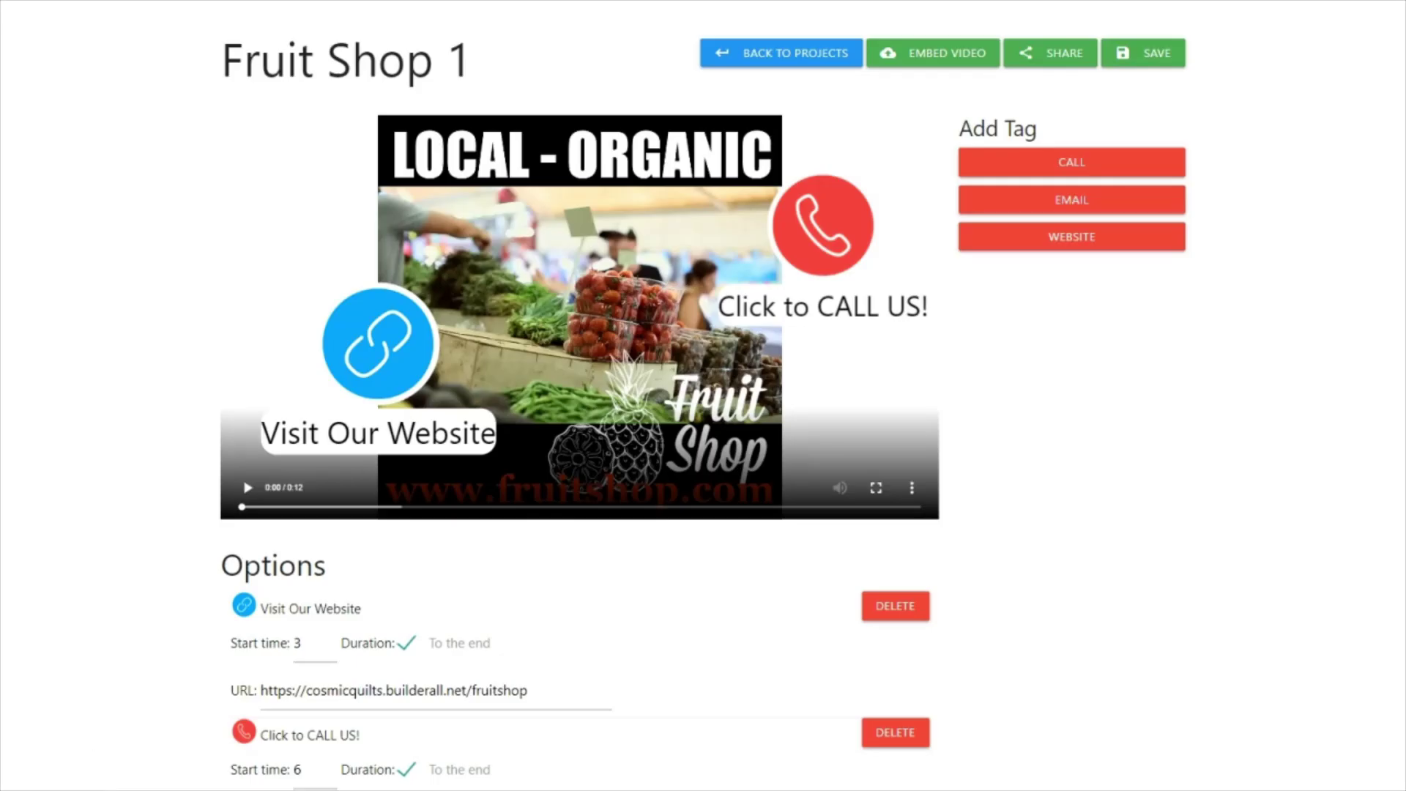
Open the video's sharing details and change the title to "Fruit Shop Promo".
mouse_move(776, 258)
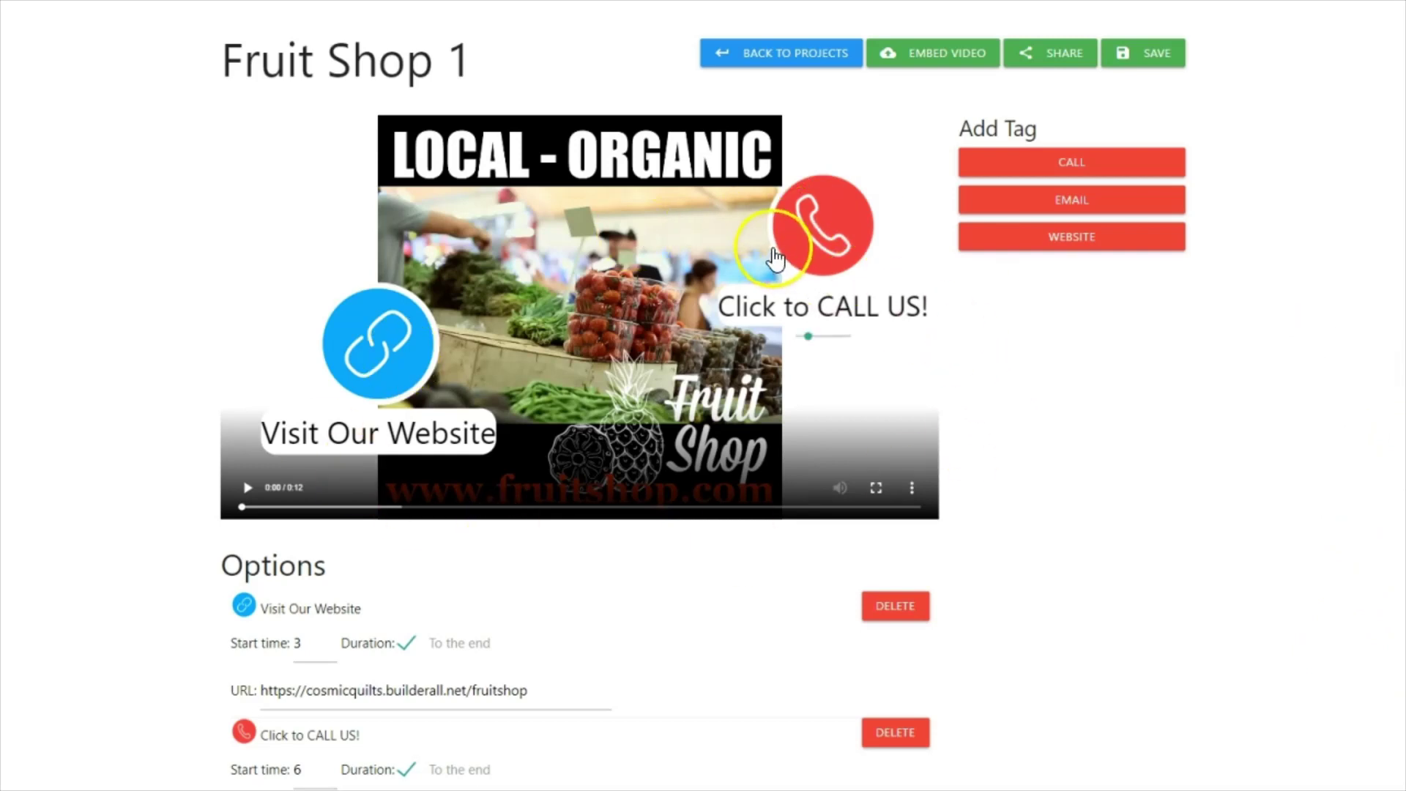
click(934, 51)
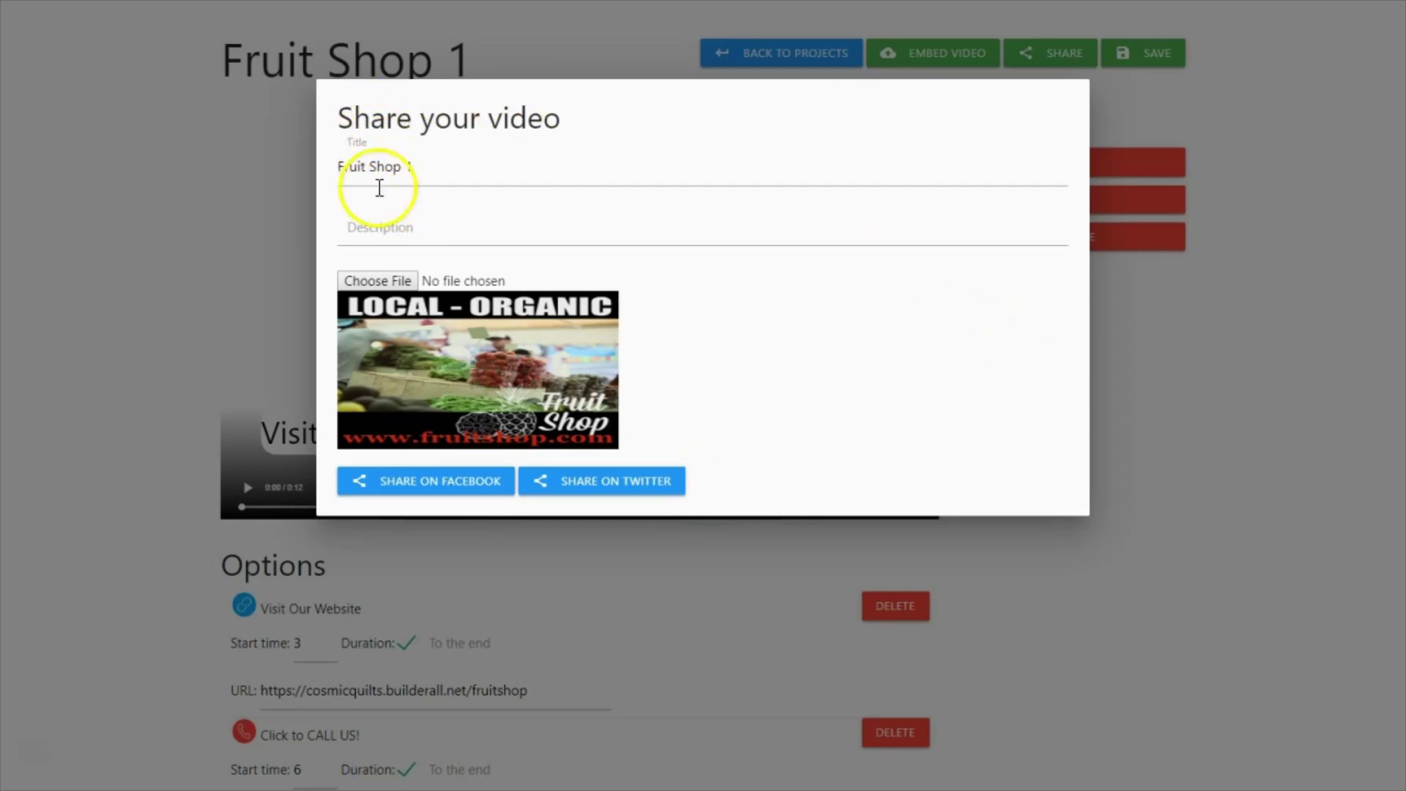
click(420, 164)
key(BackSpace)
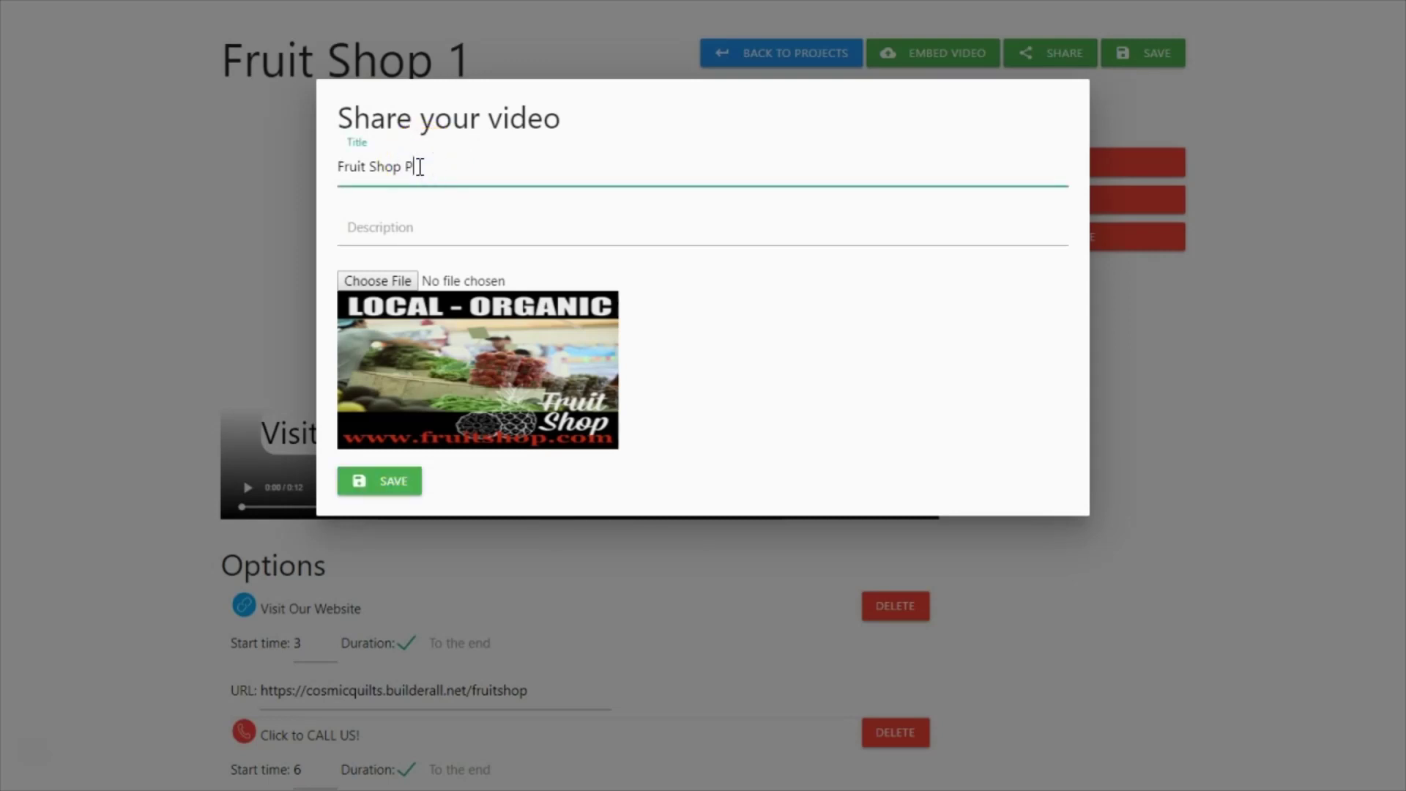
Enter "Video Wrapper & Video Tag Tool Training" as the description and save the sharing details.
click(402, 228)
text(Video Wrapper Tool Training)
click(480, 152)
click(432, 227)
text(& Video Tag)
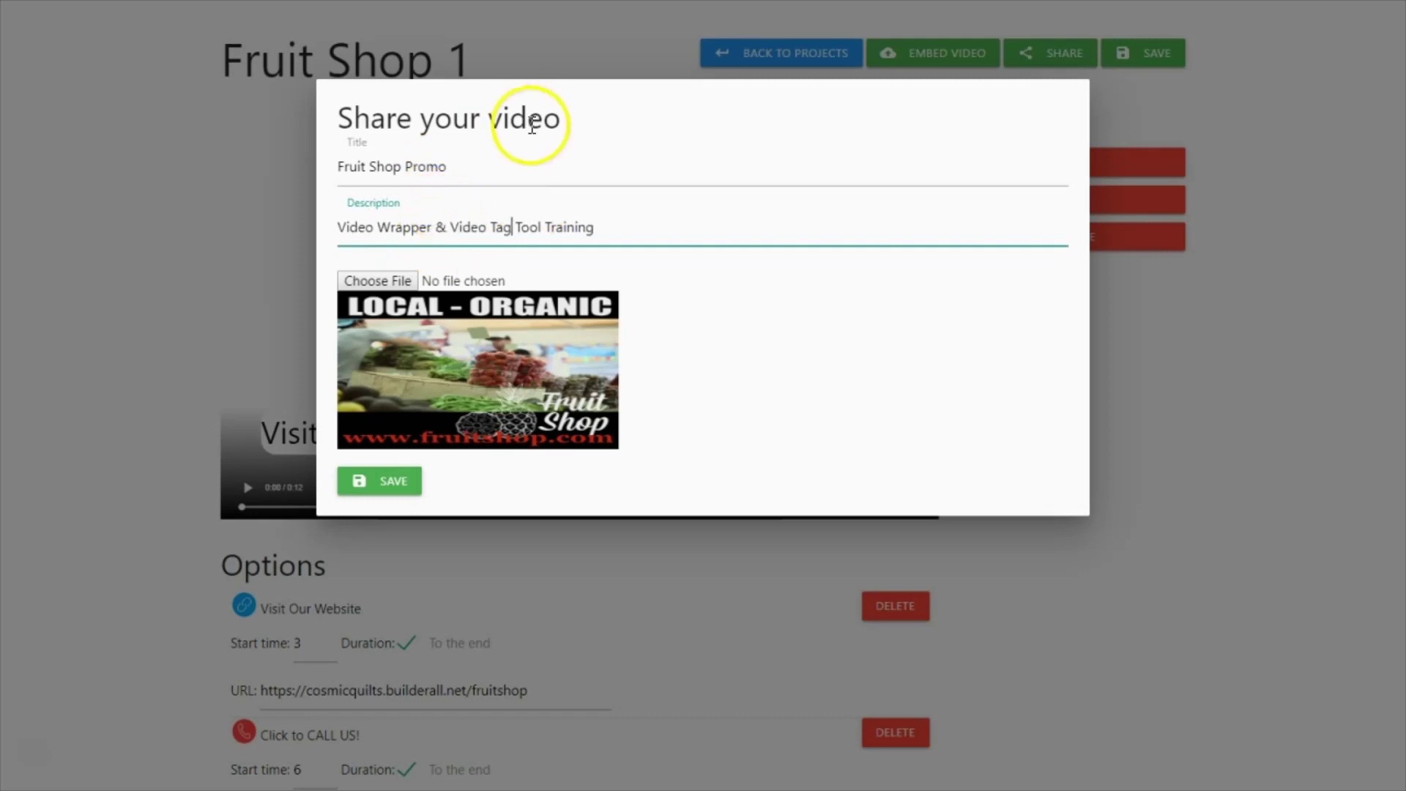
click(395, 482)
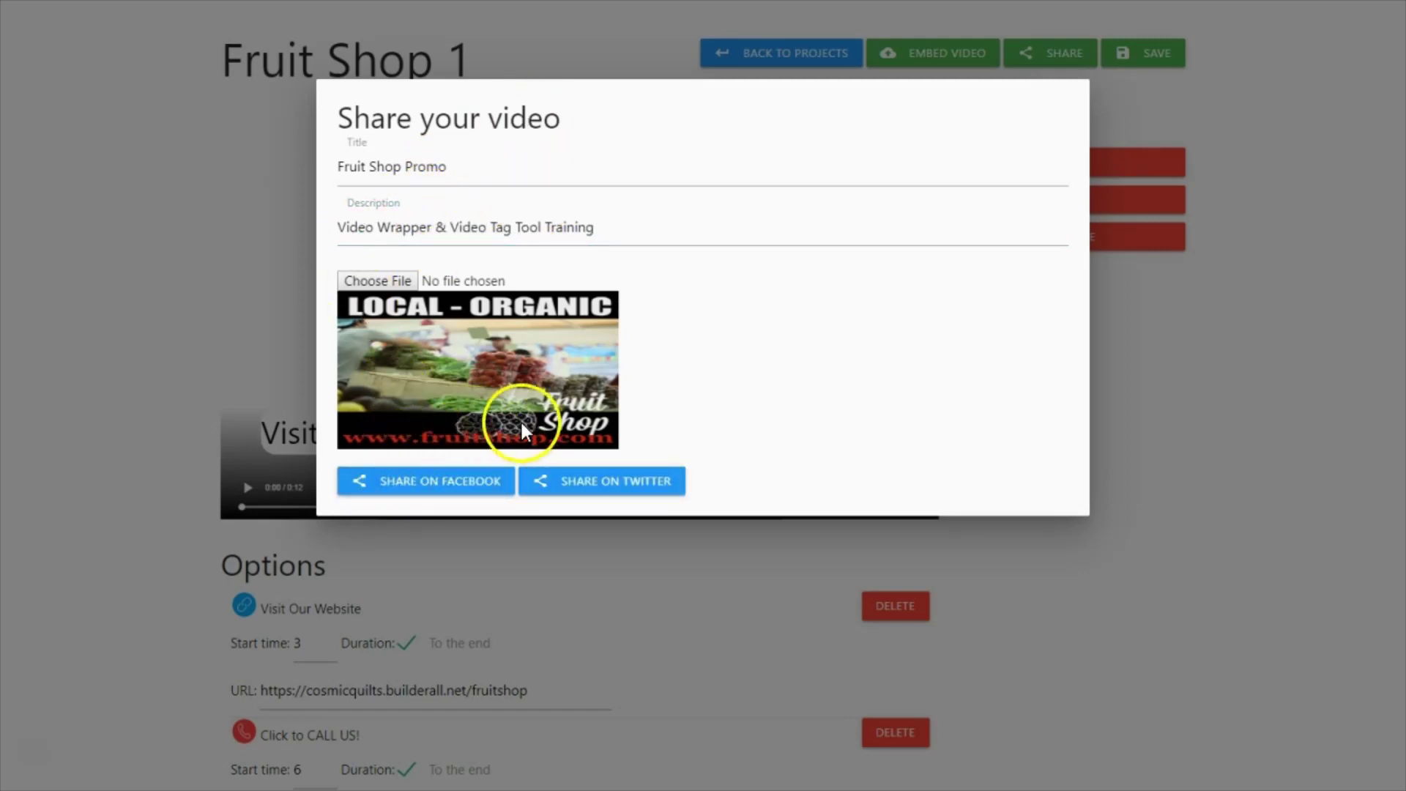
Start sharing the video on Facebook and set the destination to a group.
click(429, 484)
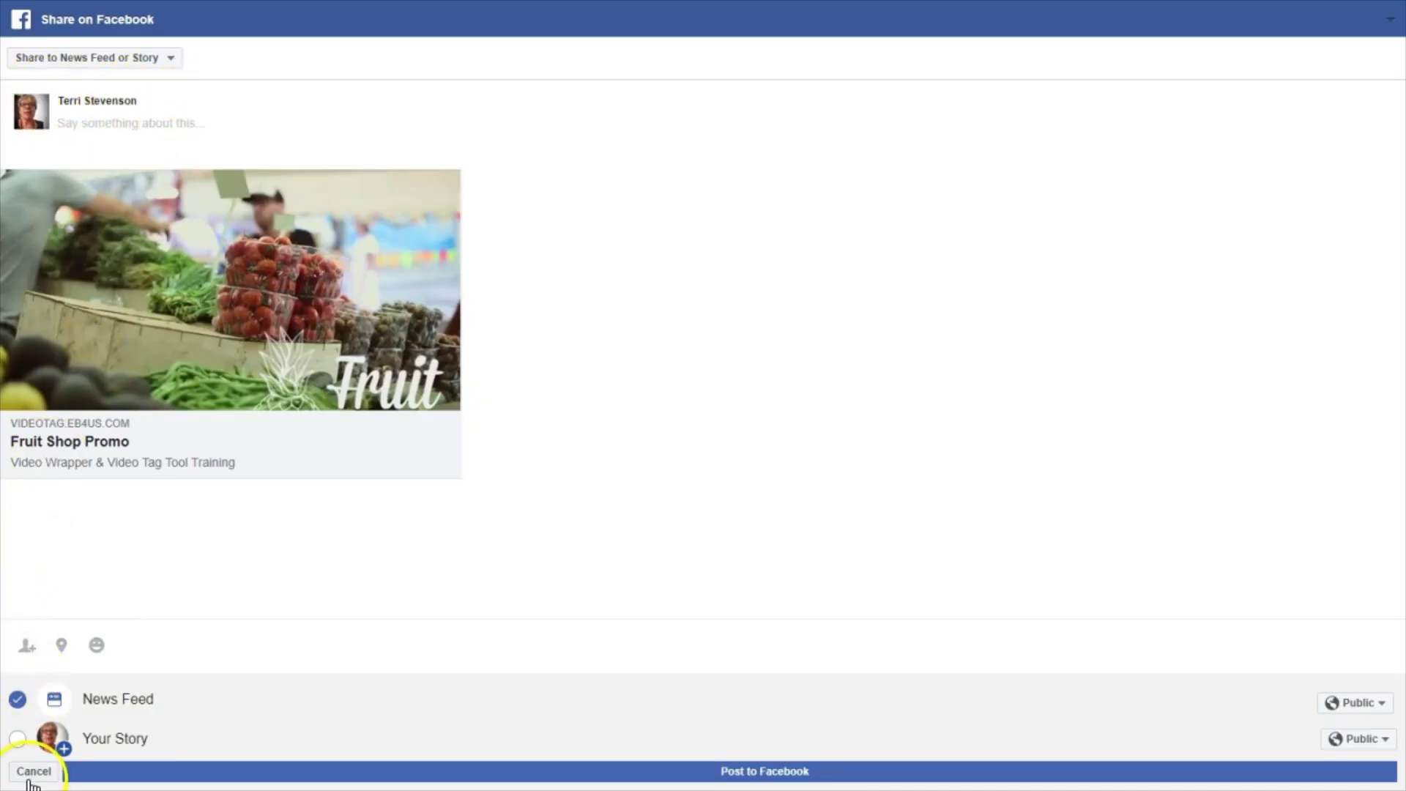
click(94, 57)
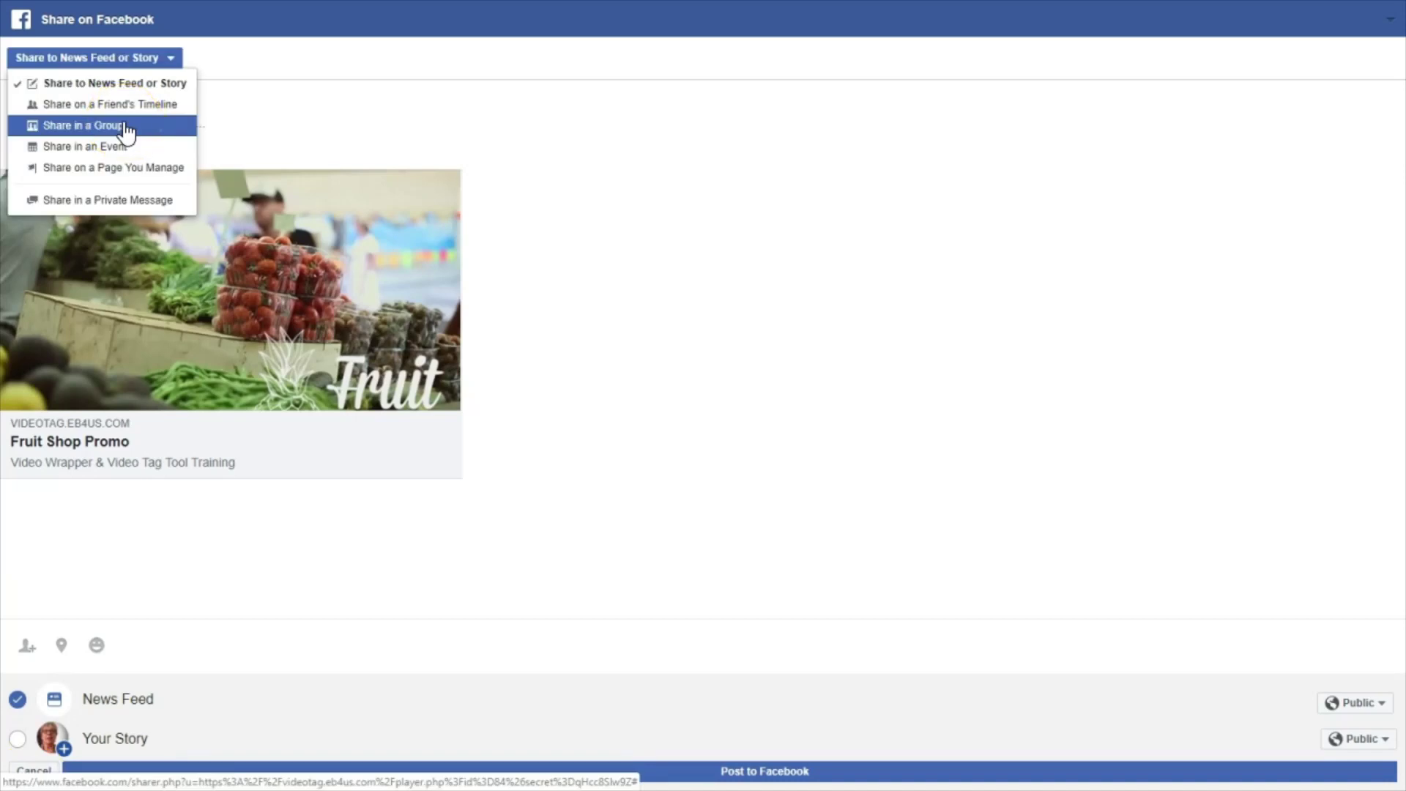
click(126, 132)
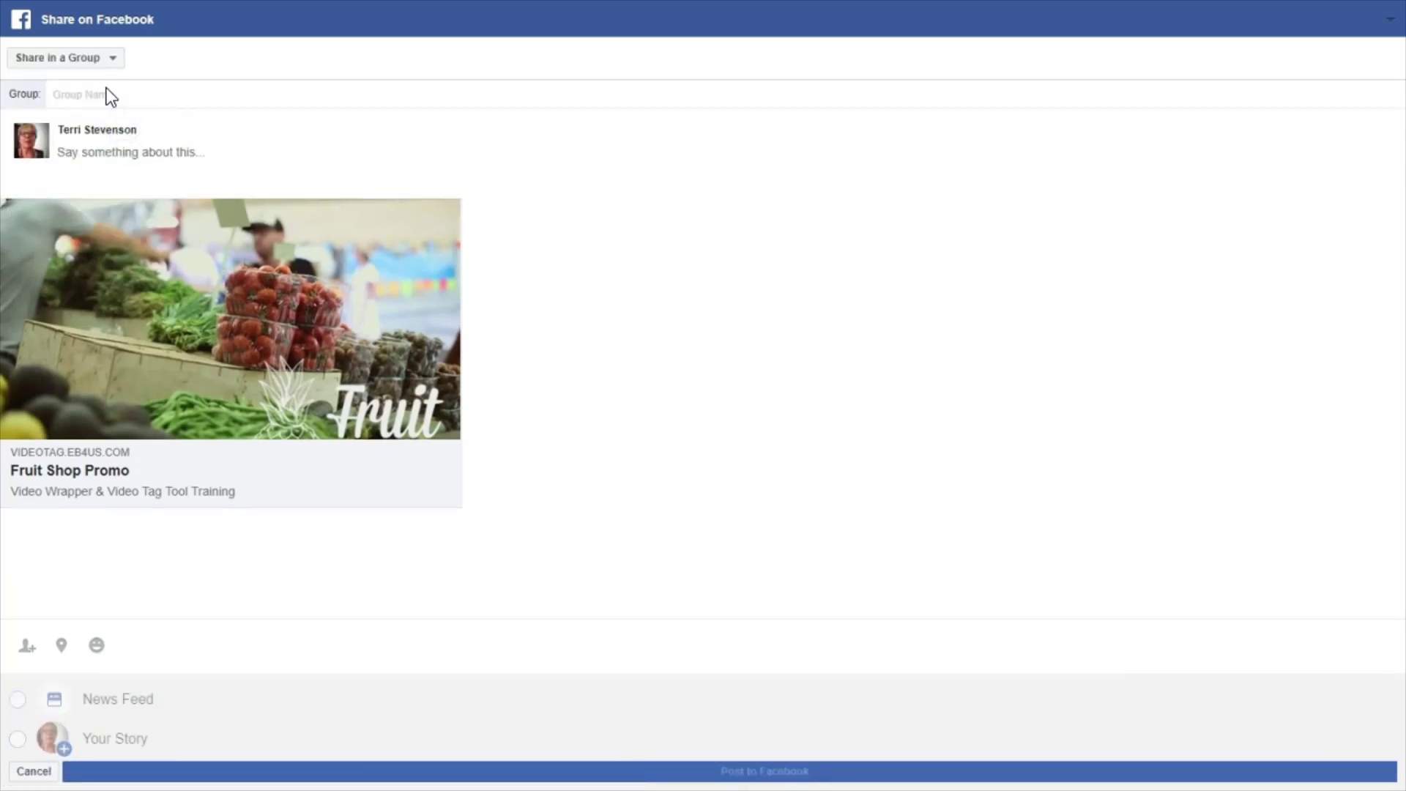
Choose the "Builderall - Business" group and post the video with a comment about recording great training for the Builderall 3.0 tools.
click(111, 94)
text(bu)
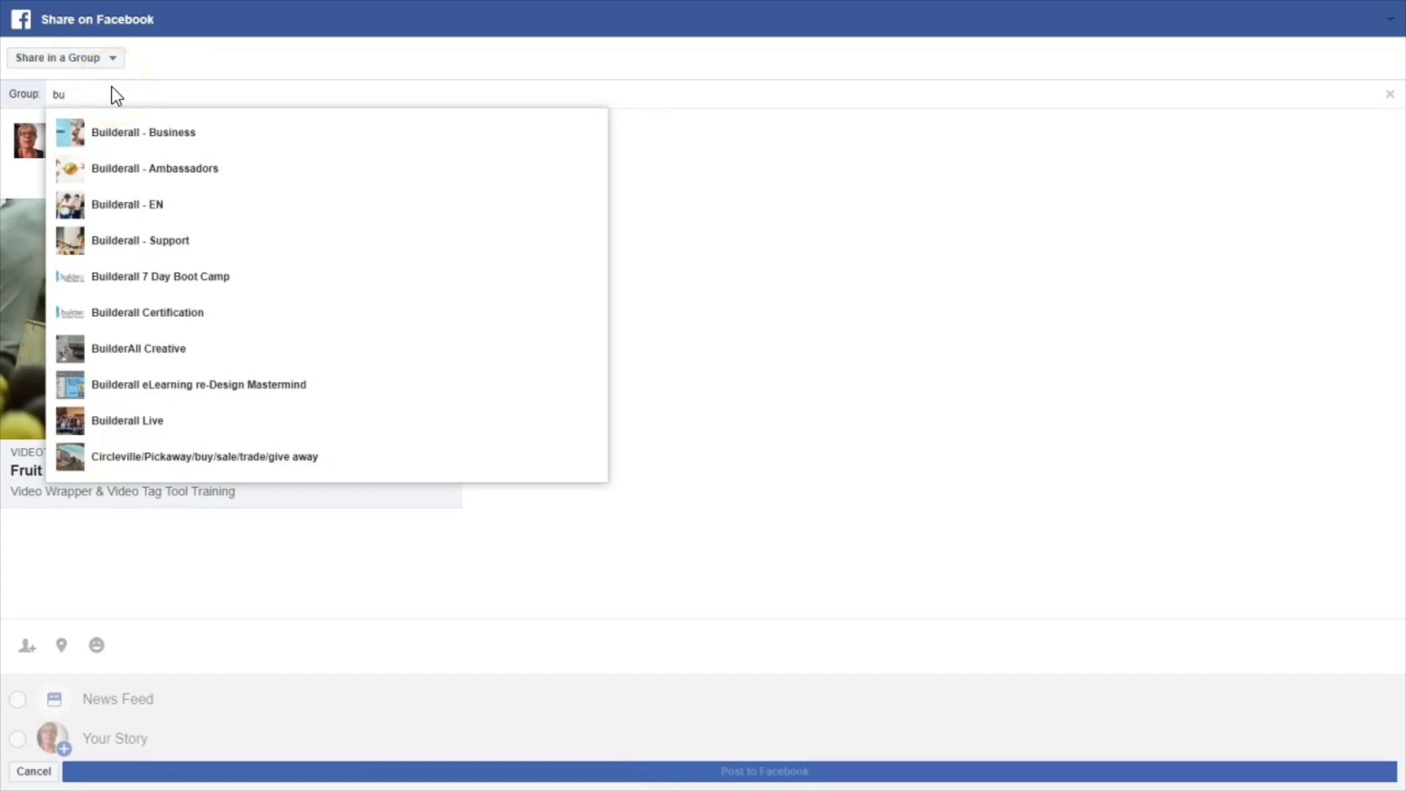
click(169, 132)
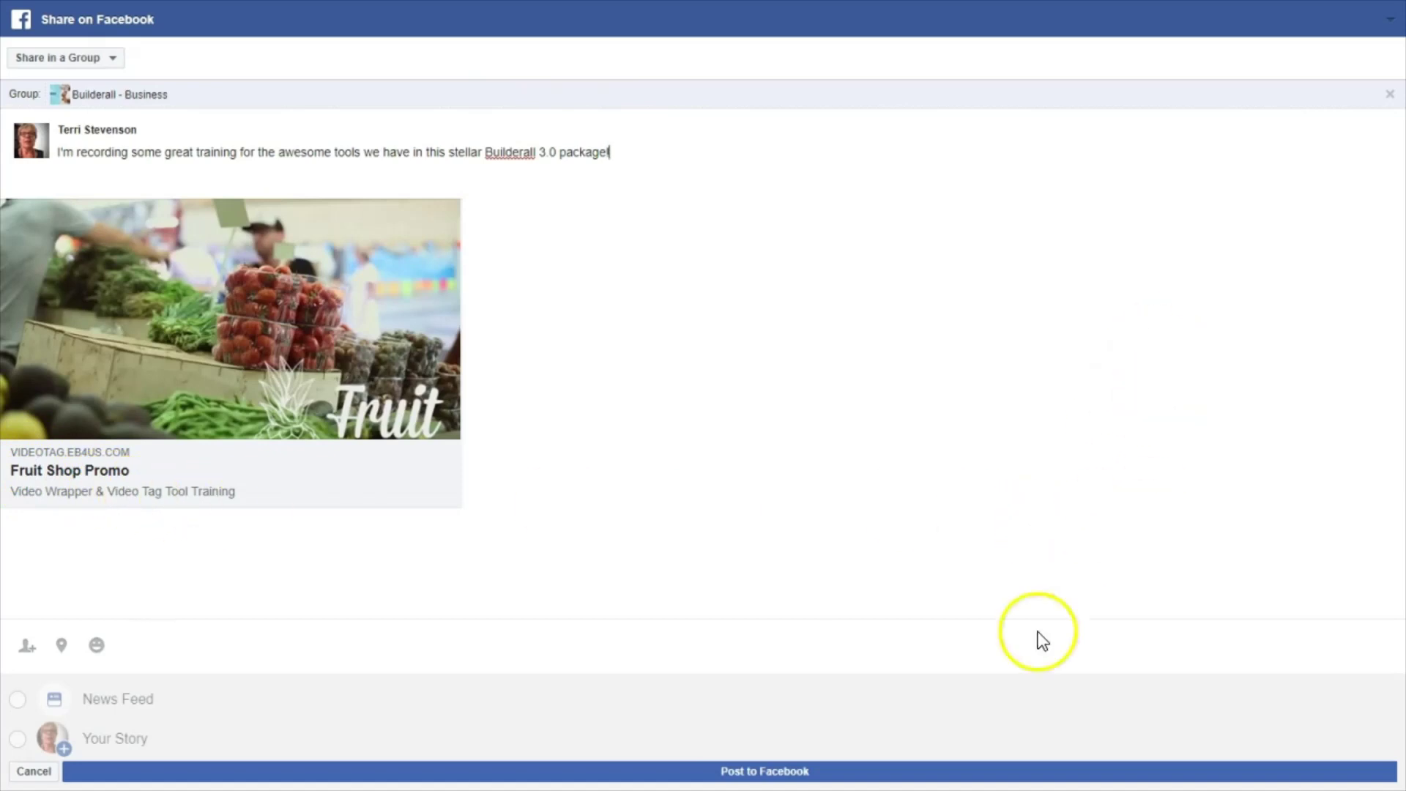
click(744, 770)
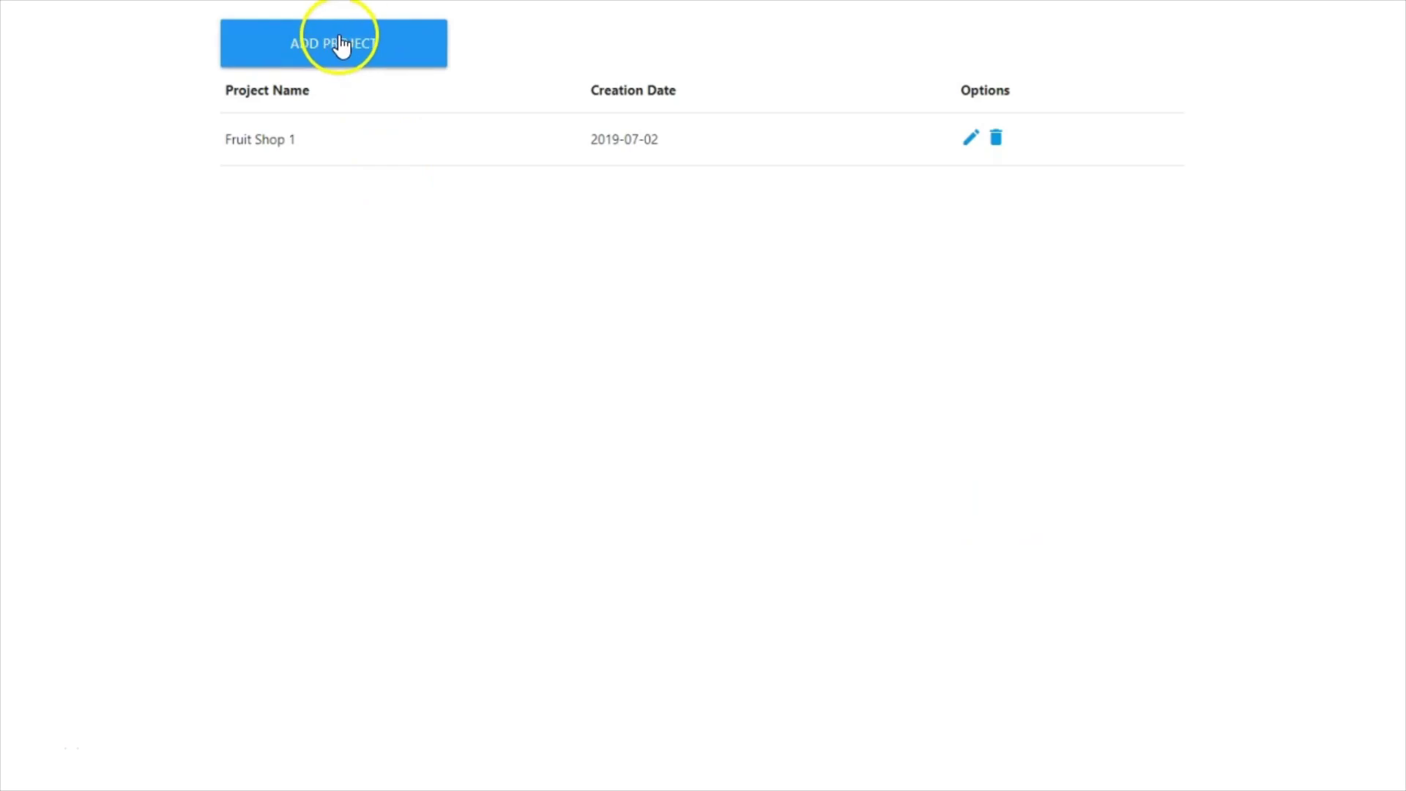
Add a project named "Fruit Shop 2" using the file Video (1).mp4 uploaded from the computer.
click(342, 46)
click(402, 163)
text(Fruit Shop 2)
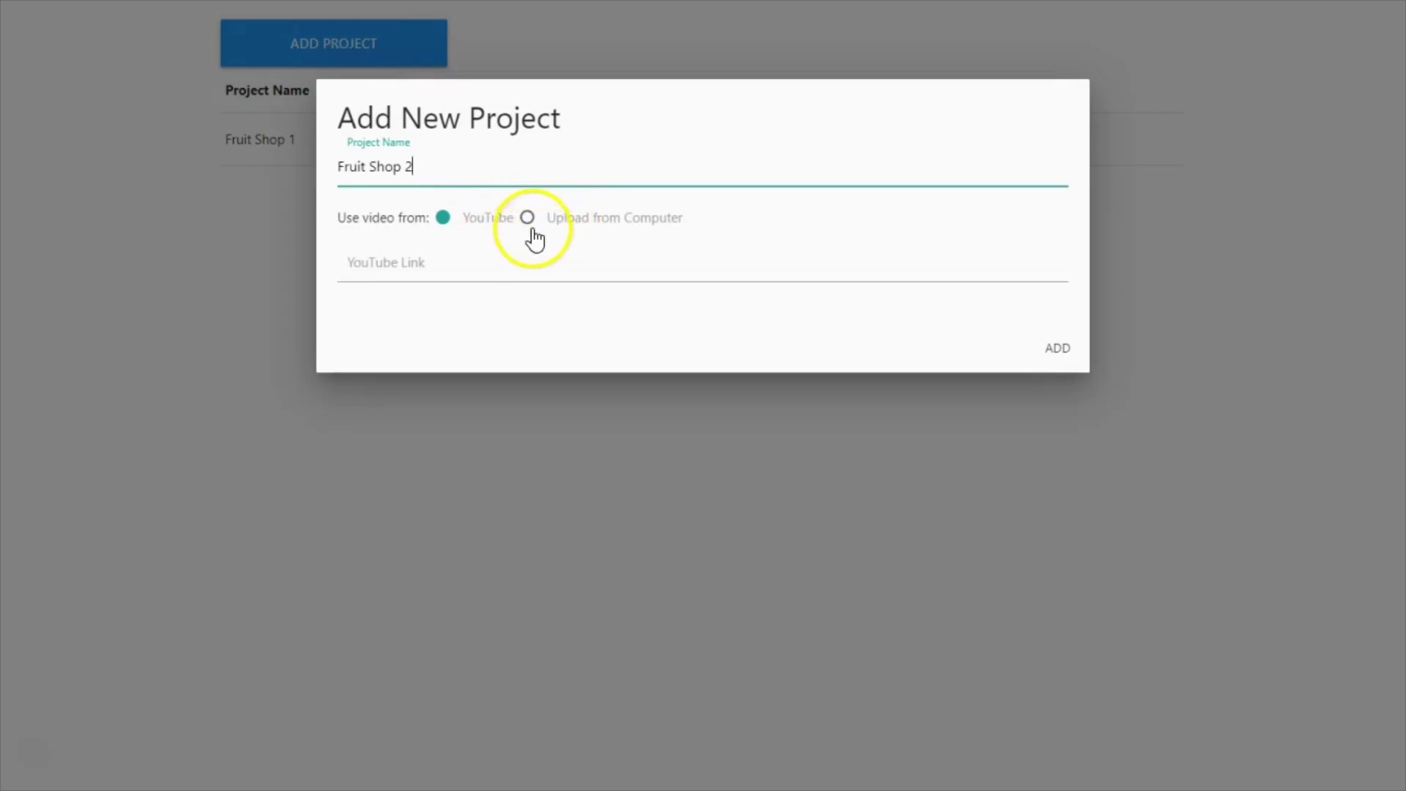
click(527, 217)
click(302, 169)
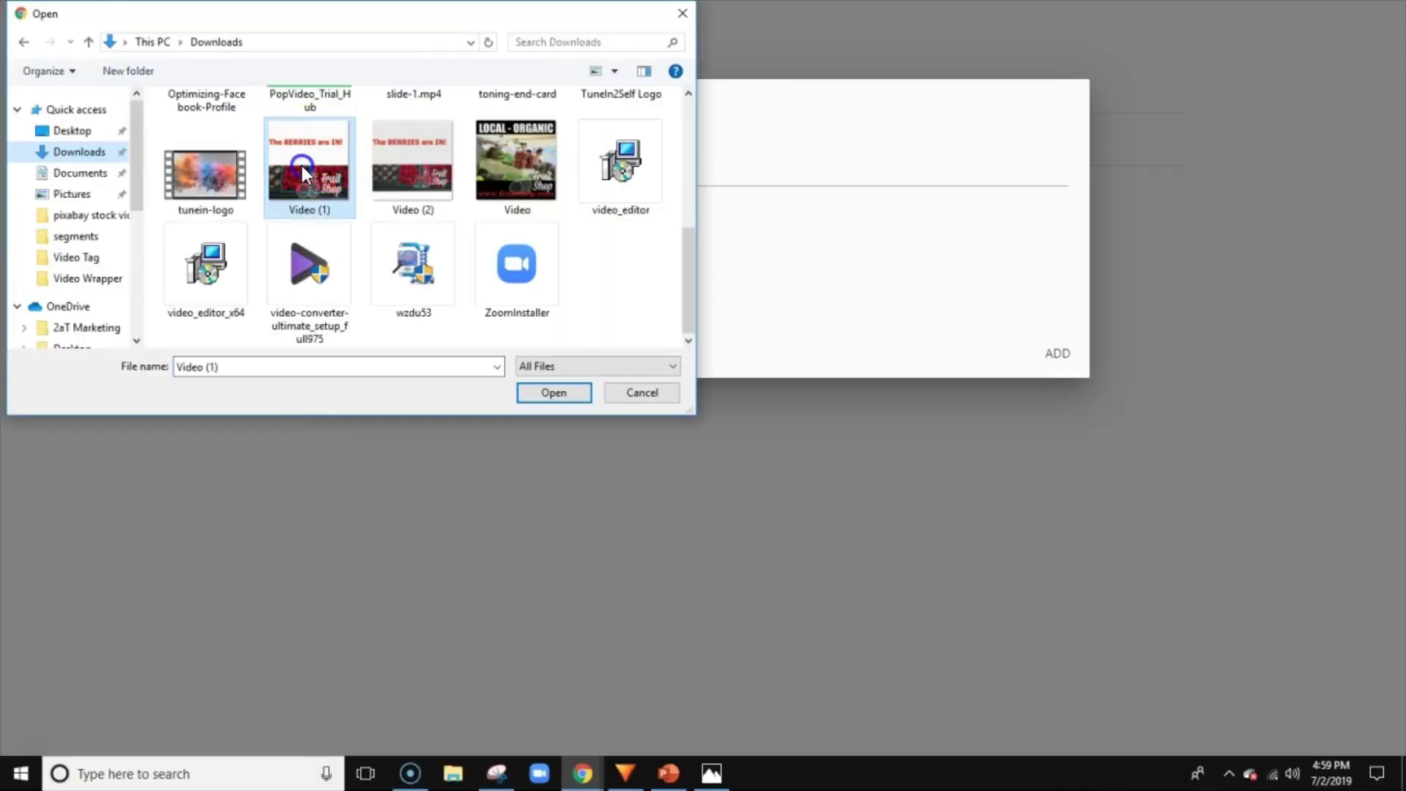
click(542, 396)
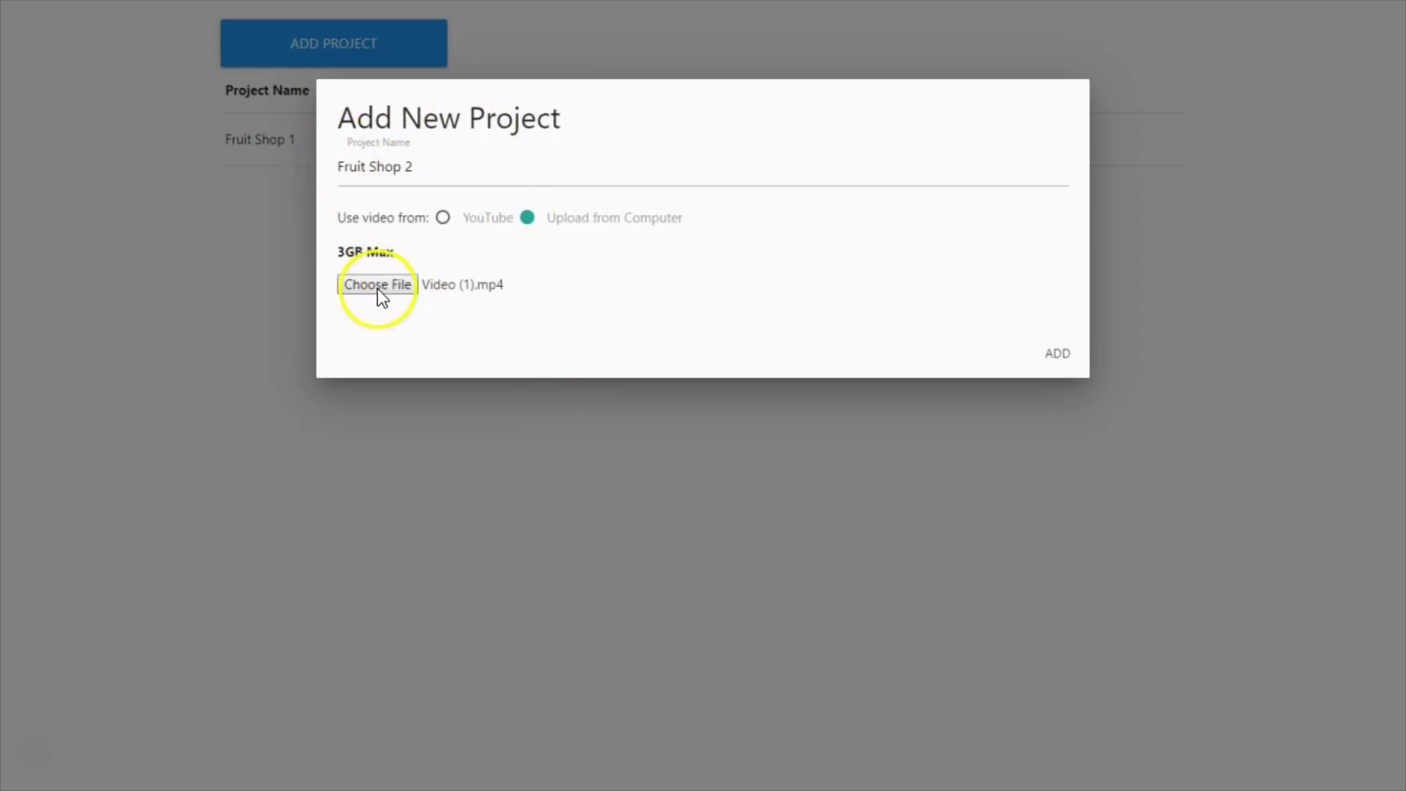
click(1054, 357)
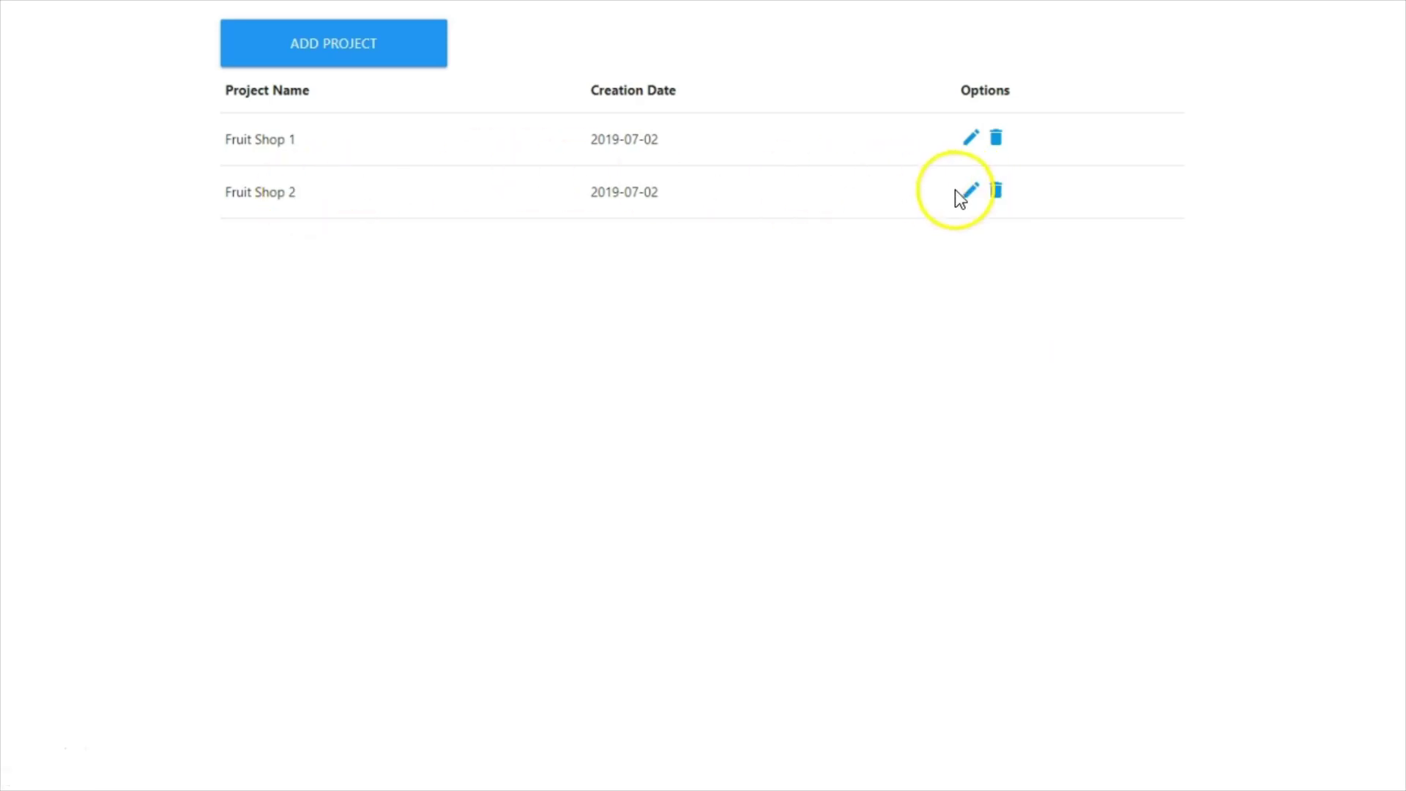
Open the Fruit Shop 2 project for editing and play its video.
click(968, 191)
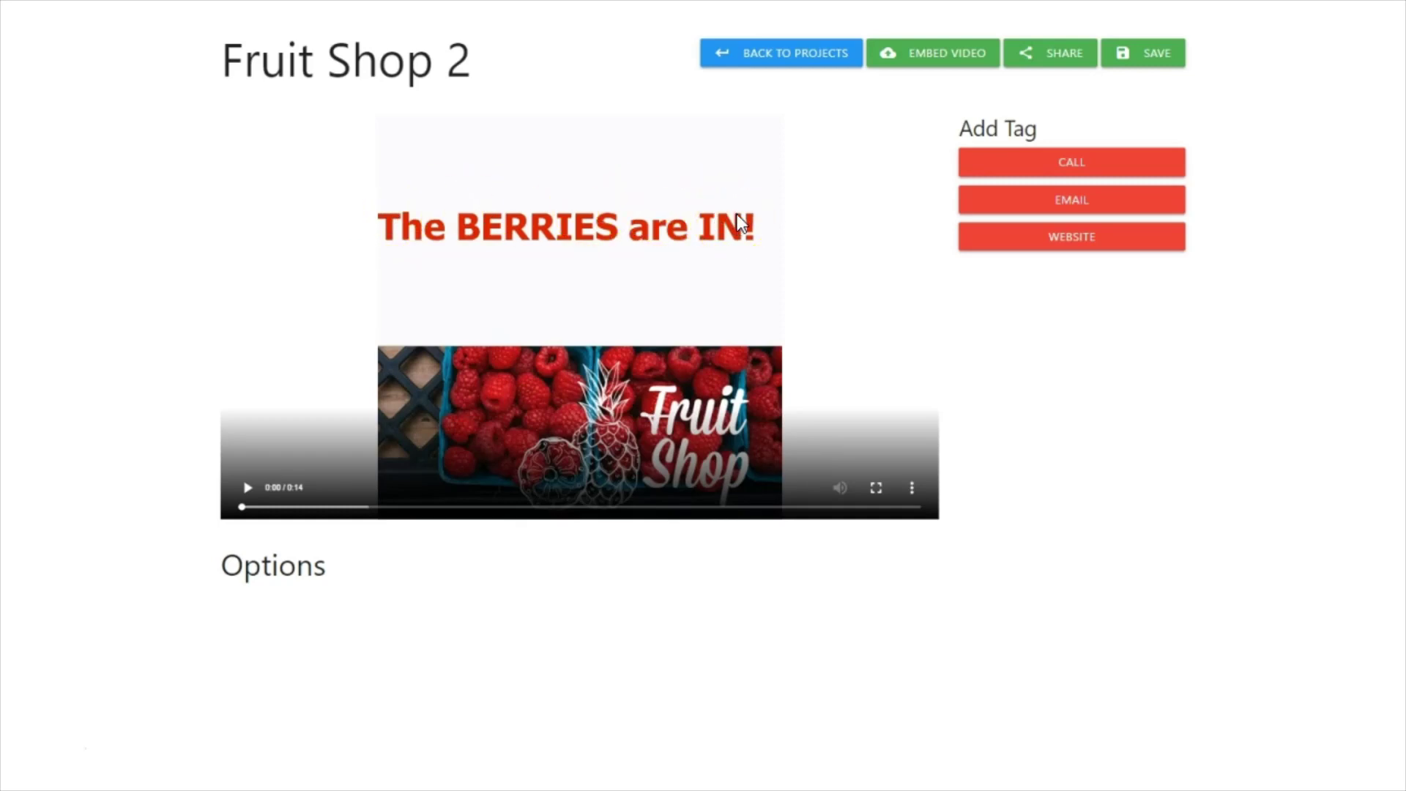
click(247, 489)
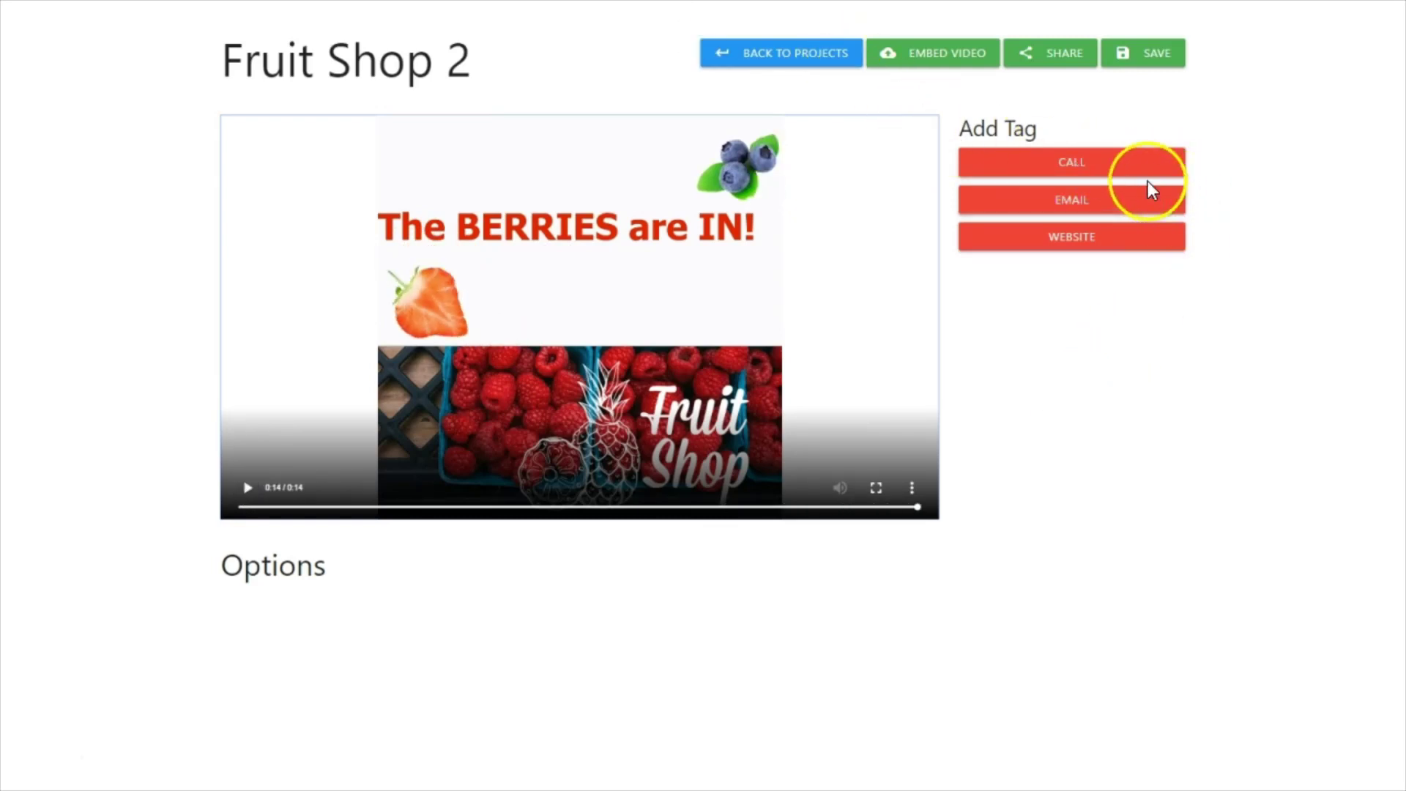
Start a call tag with the green "Call us" button image as icon, title it "click here" and enter the shop's phone number.
click(1070, 161)
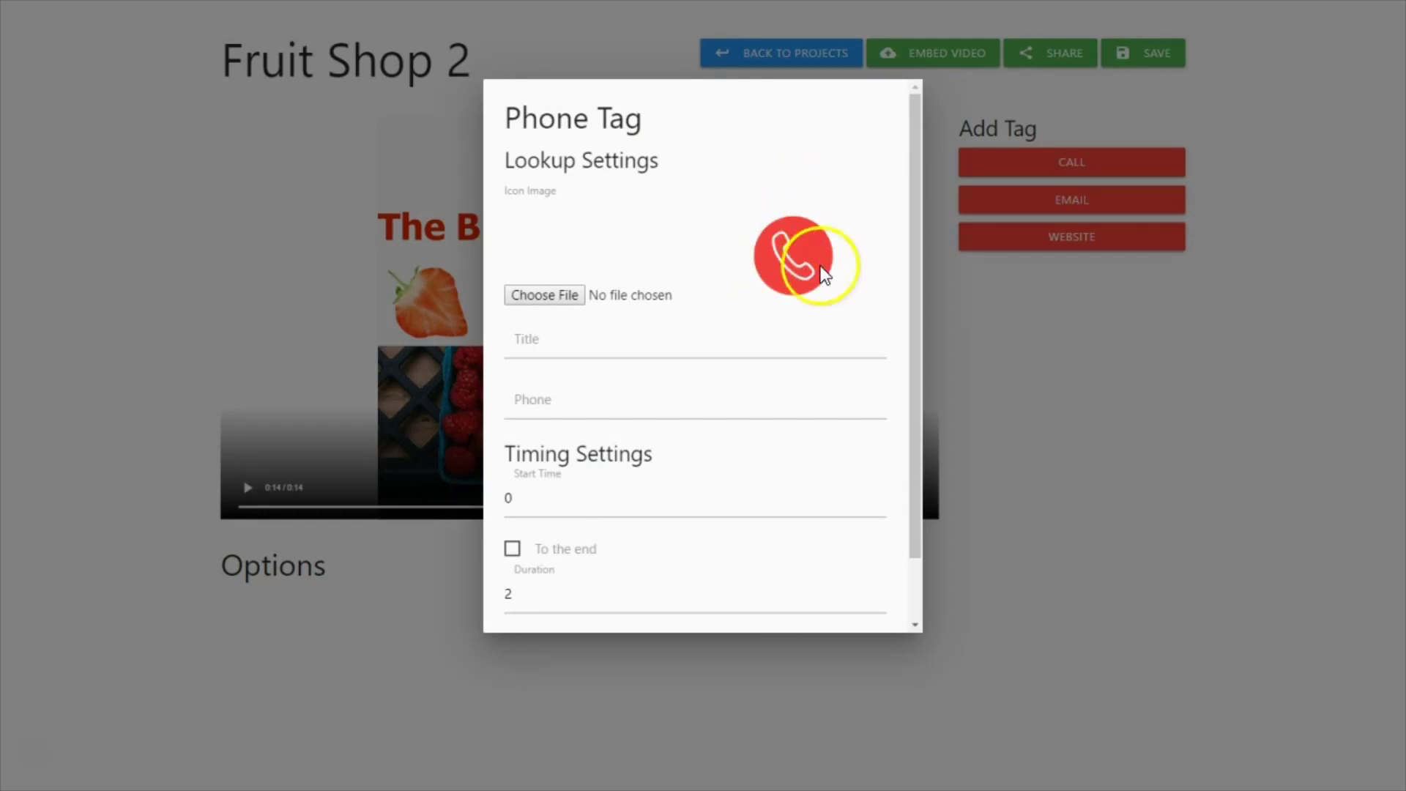
click(549, 296)
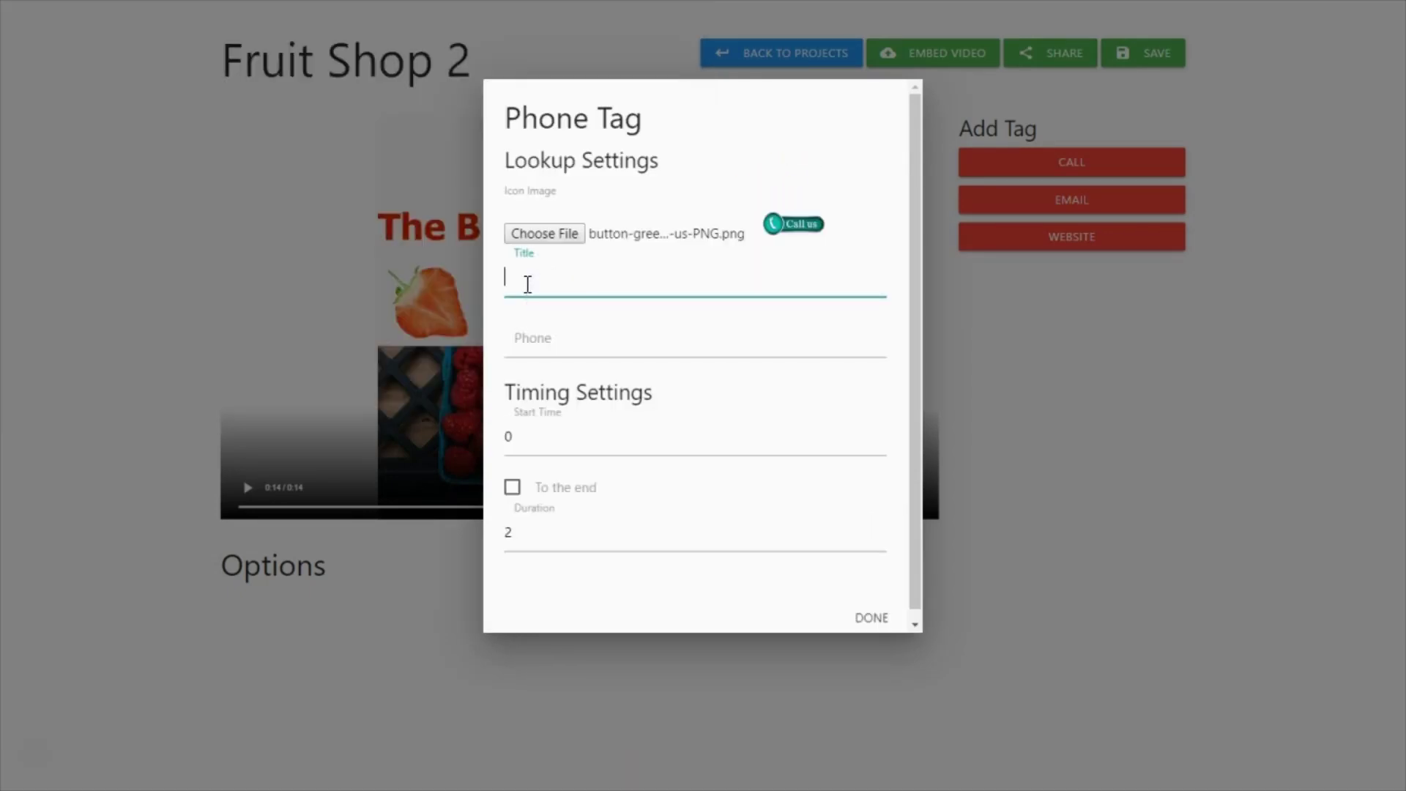
text(click here)
click(514, 337)
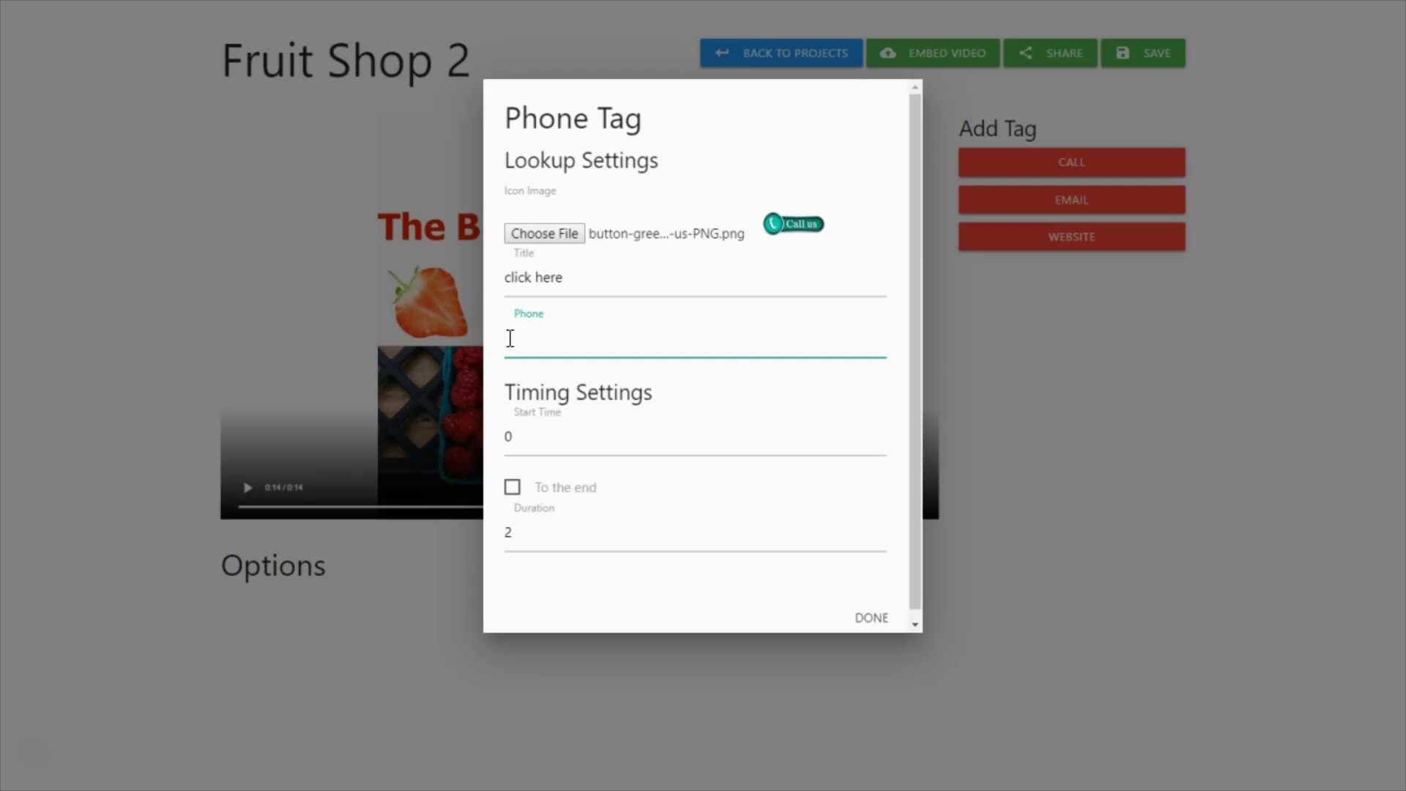
key(ctrl+v)
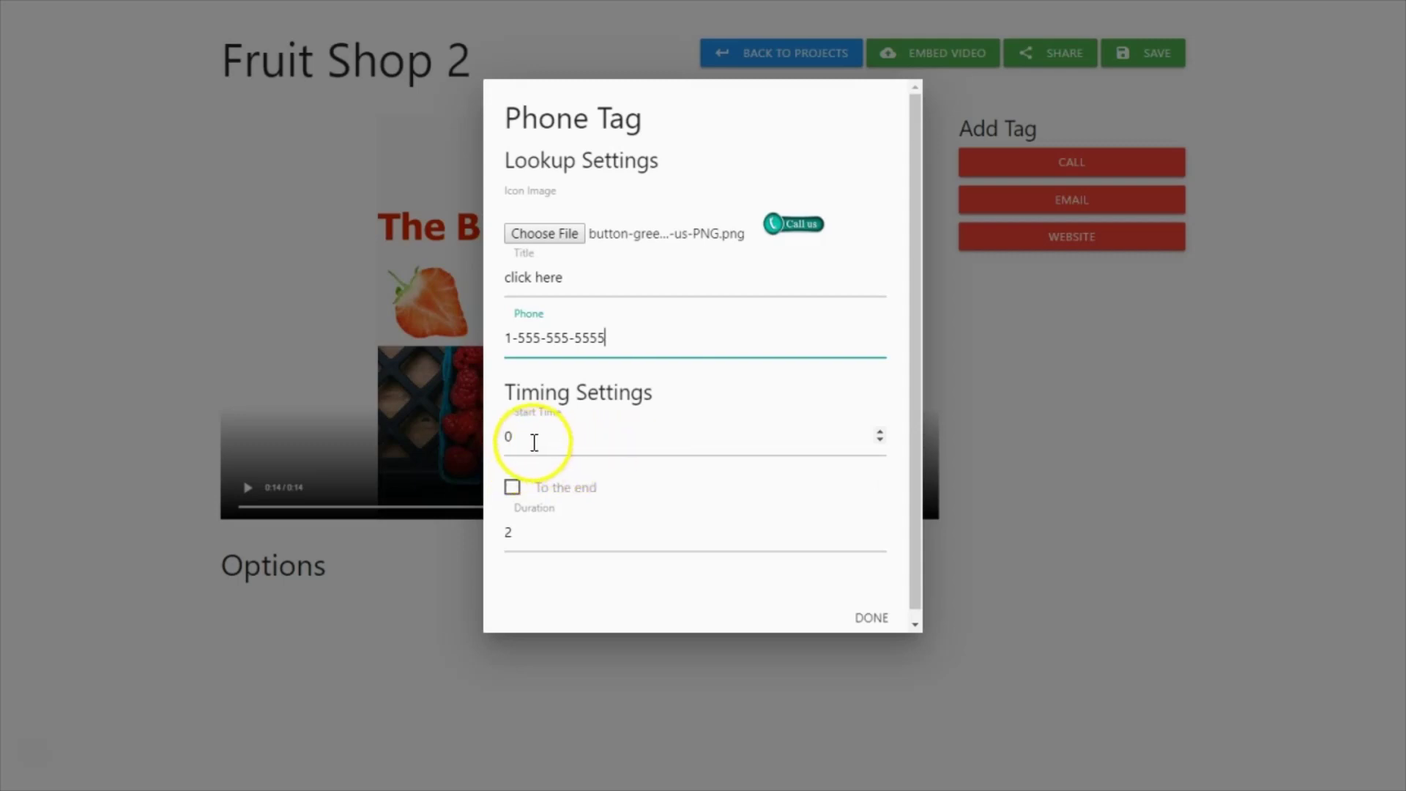
Set the "click here" call tag to start at 4 and last to the end of the video, and add it.
click(880, 432)
click(880, 432)
click(880, 432)
click(880, 432)
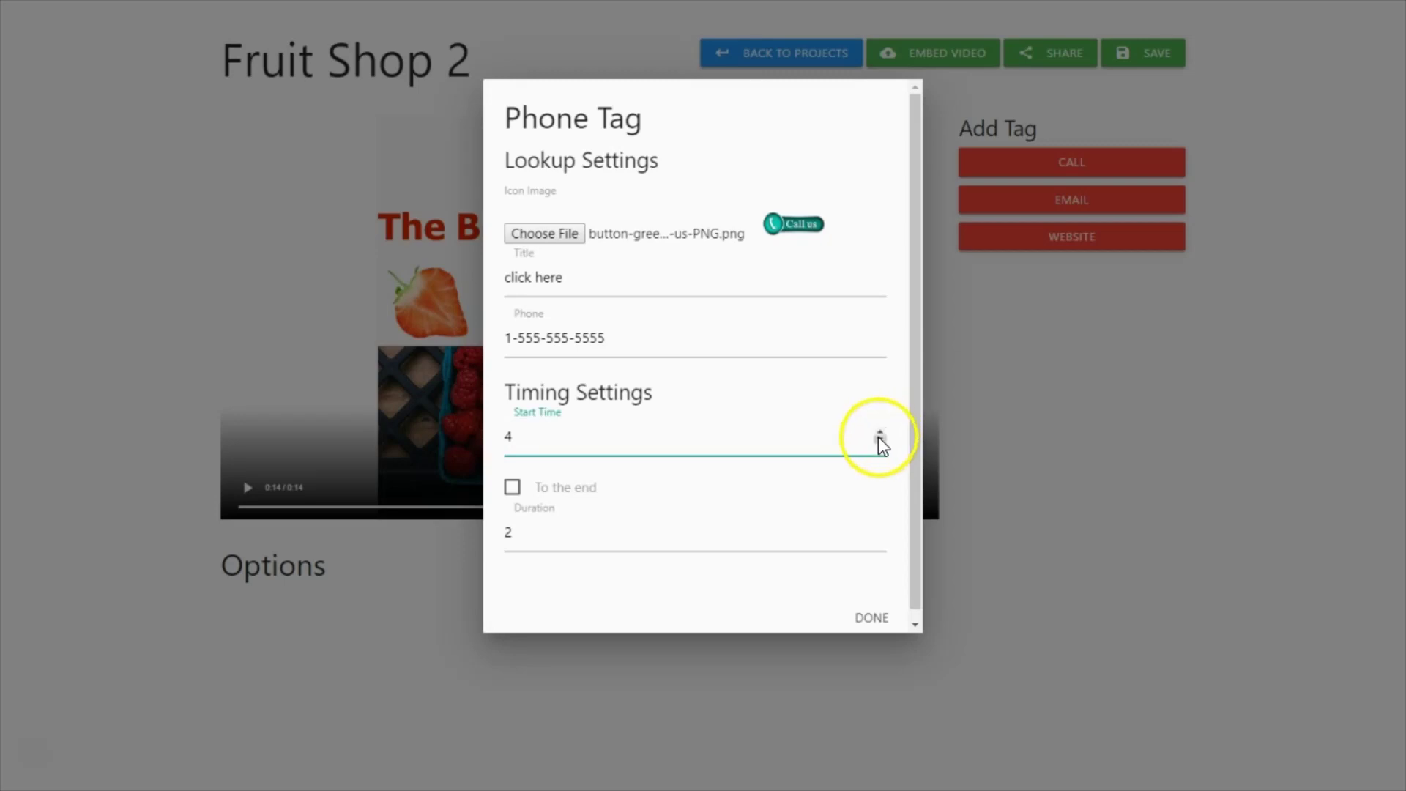
click(512, 487)
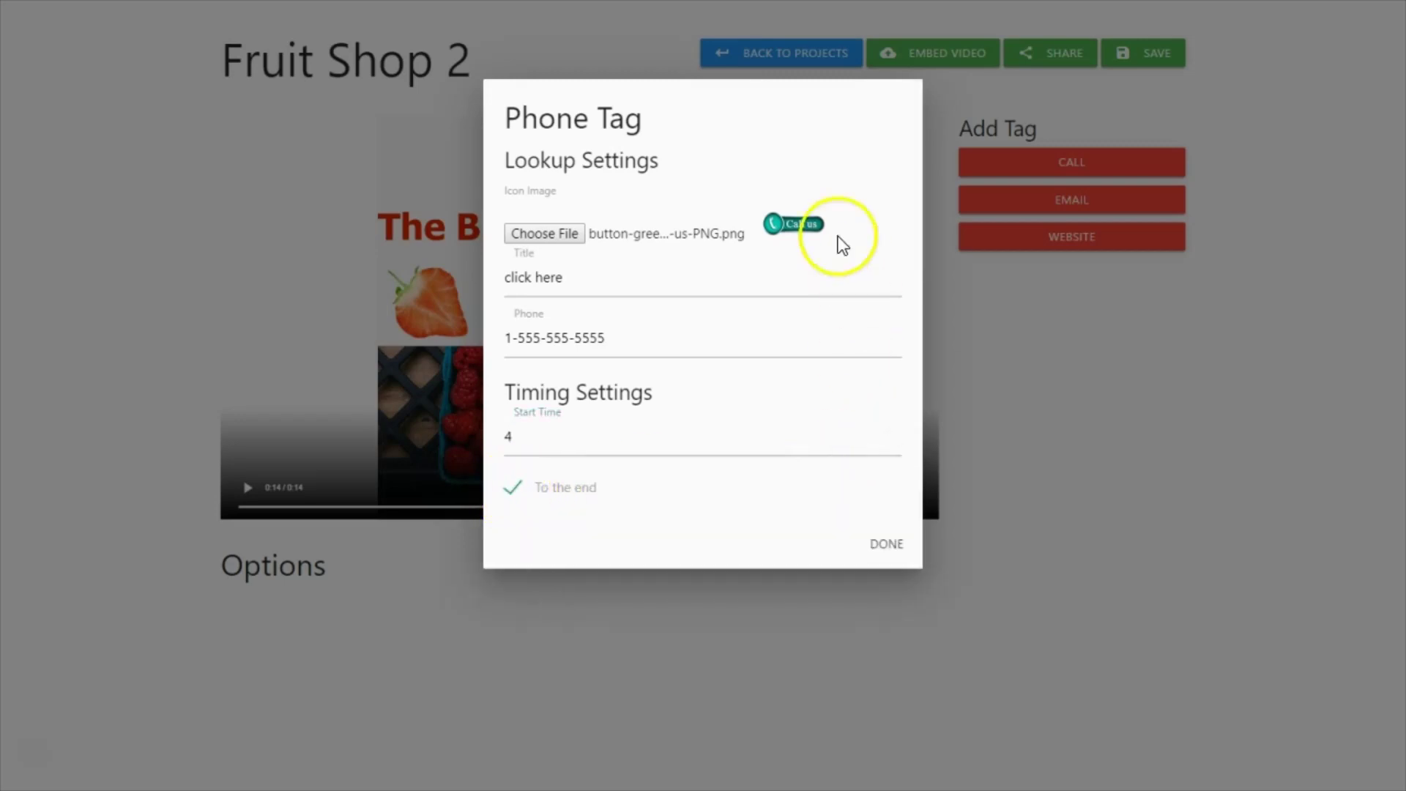
click(885, 546)
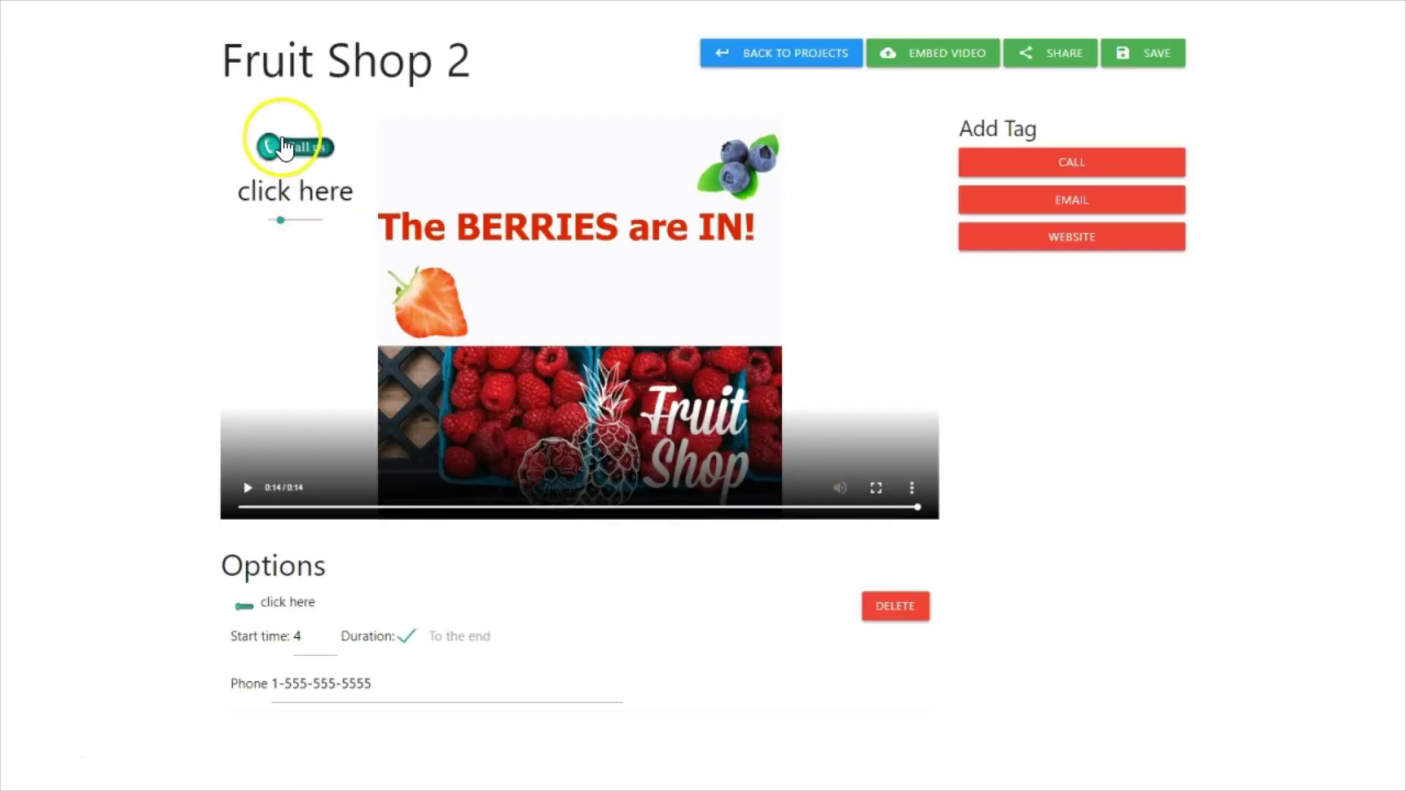
Place the "click here" call tag between the "The BERRIES are IN!" headline and the raspberry picture, at about its initial size.
click(271, 148)
drag(271, 149, 737, 342)
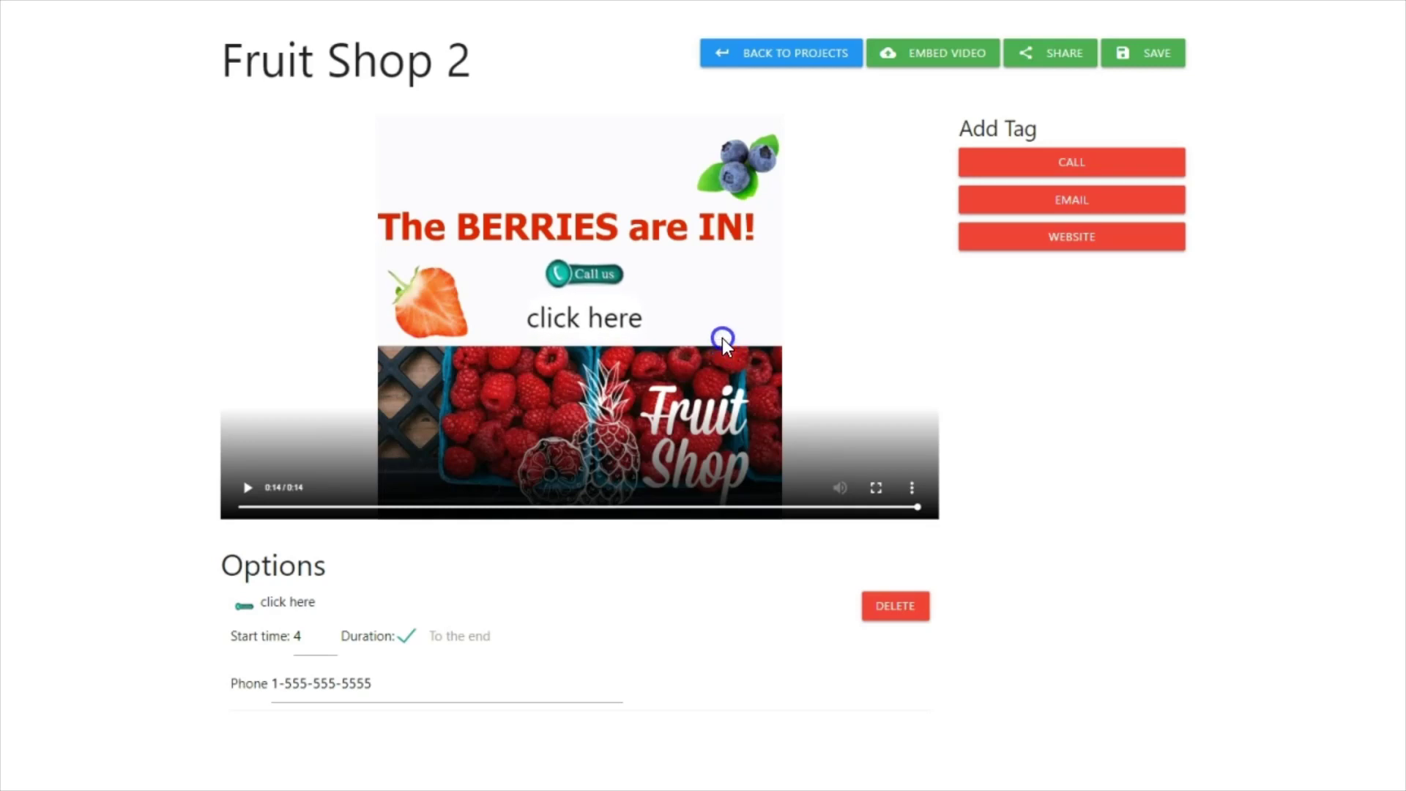
click(578, 341)
drag(573, 364, 579, 353)
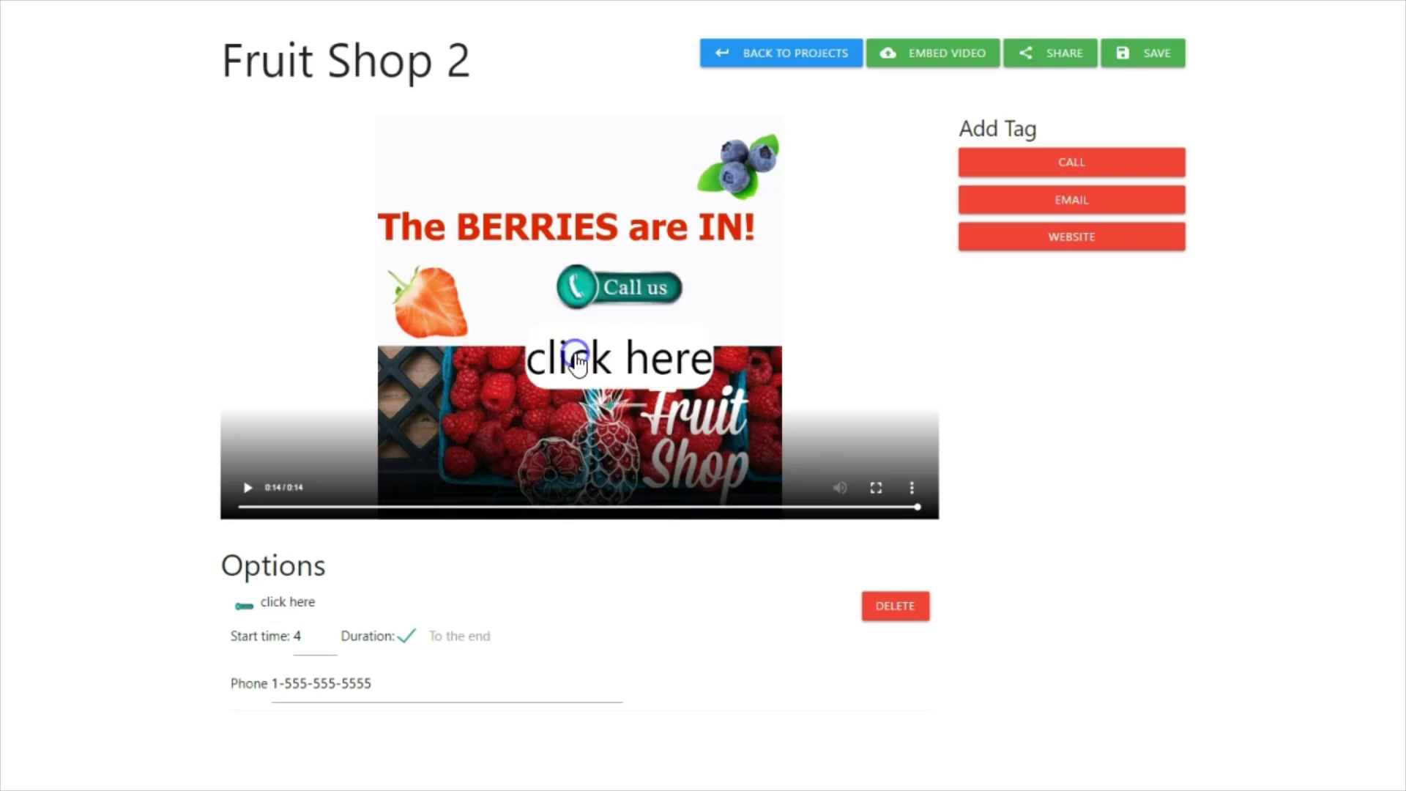
drag(610, 302, 569, 268)
drag(583, 379, 579, 380)
drag(588, 267, 589, 293)
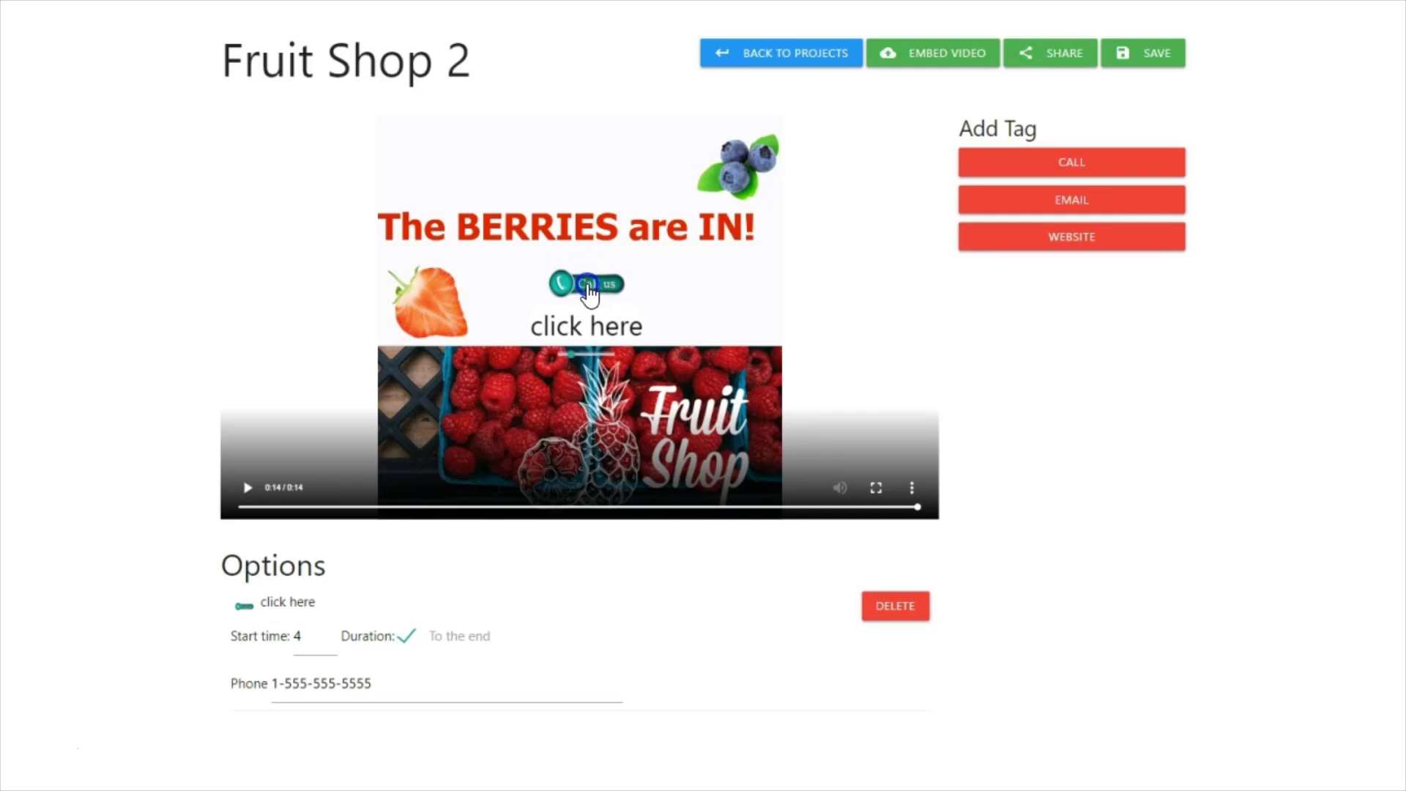
drag(588, 292, 564, 293)
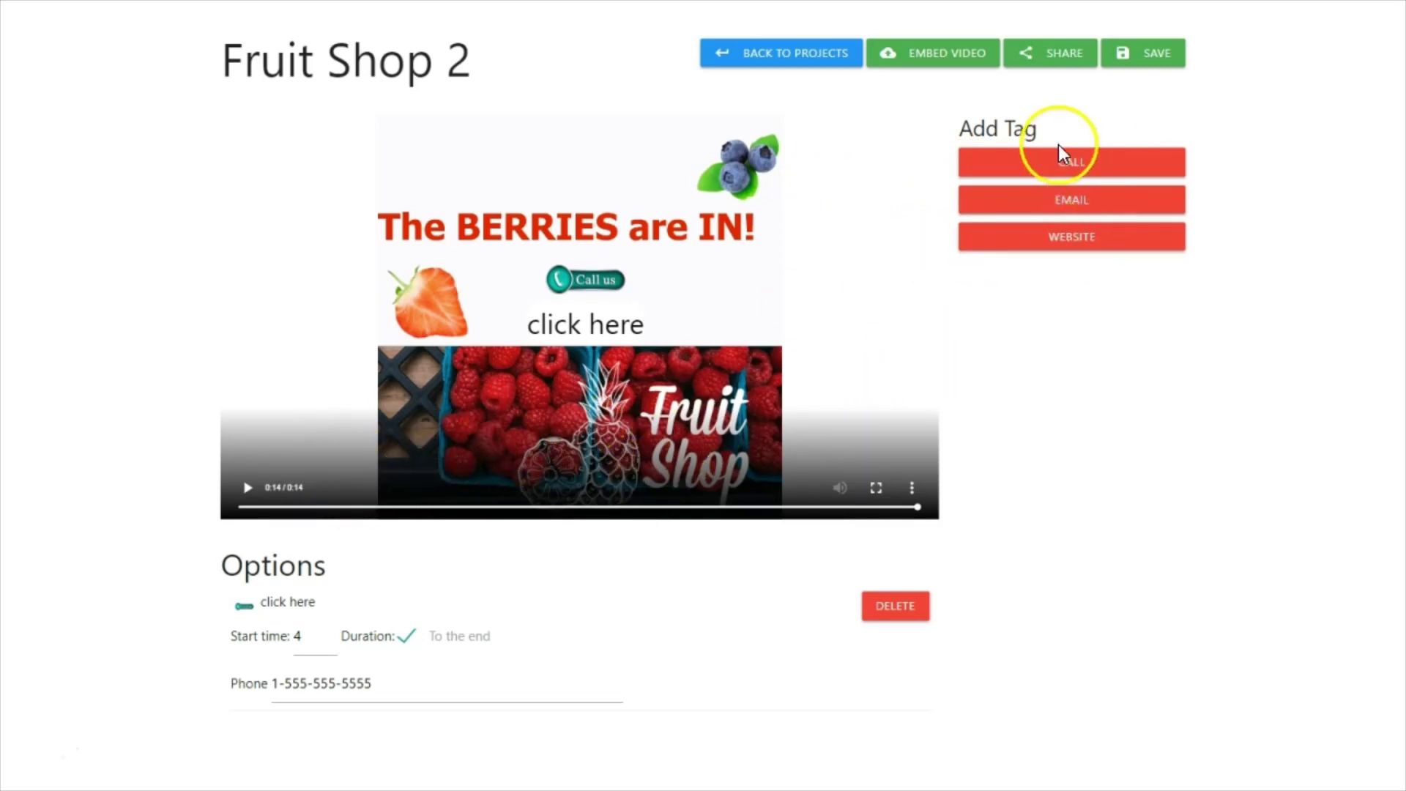
click(1073, 244)
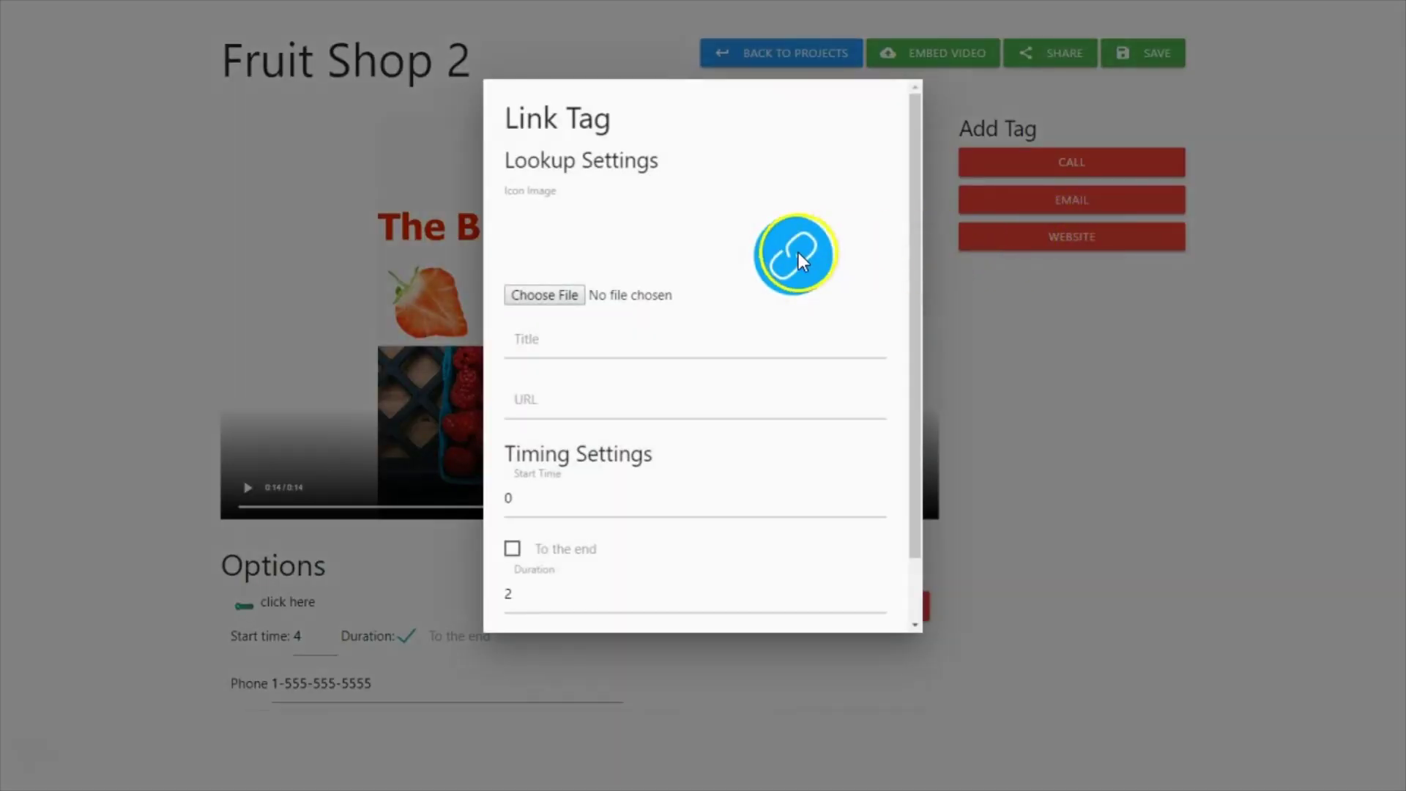
click(212, 168)
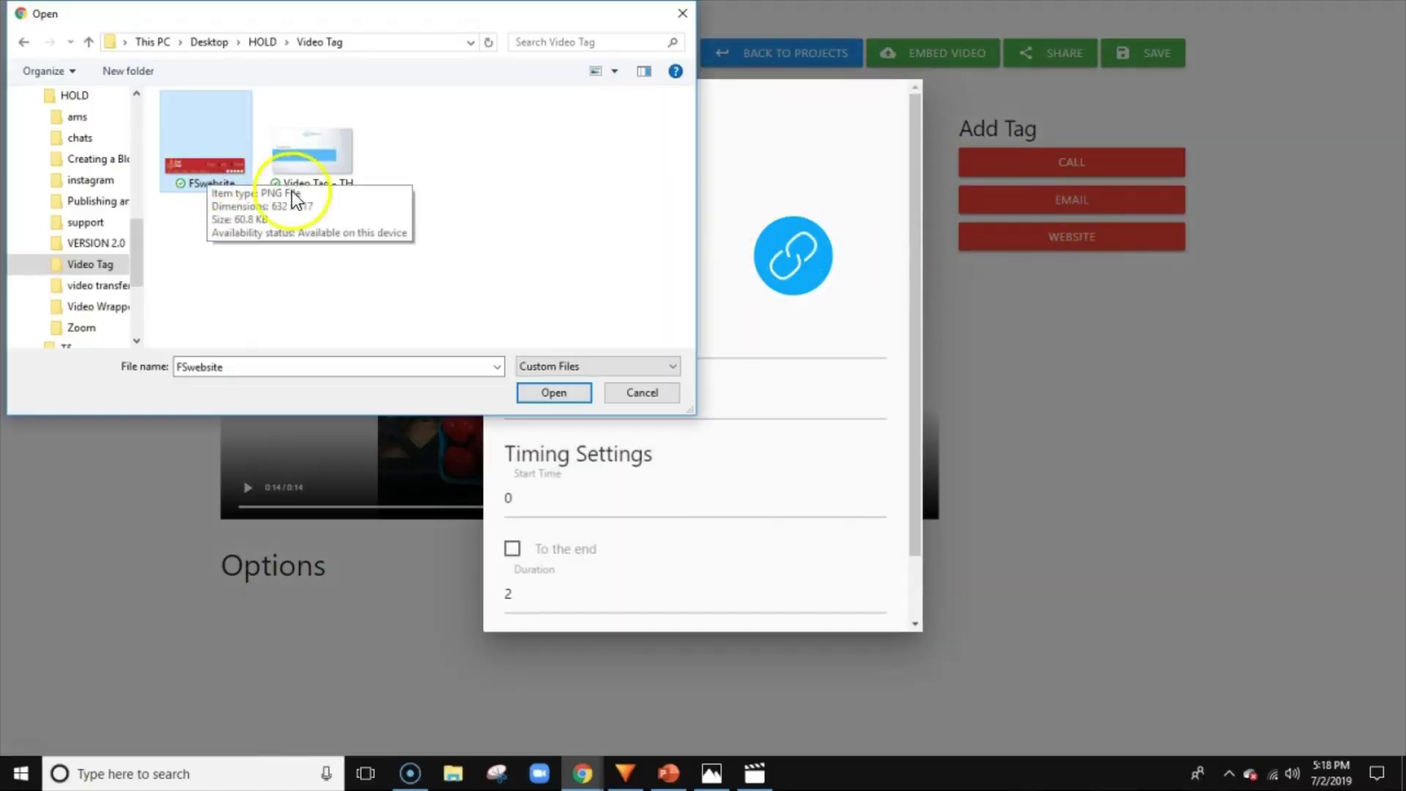
click(554, 393)
click(534, 276)
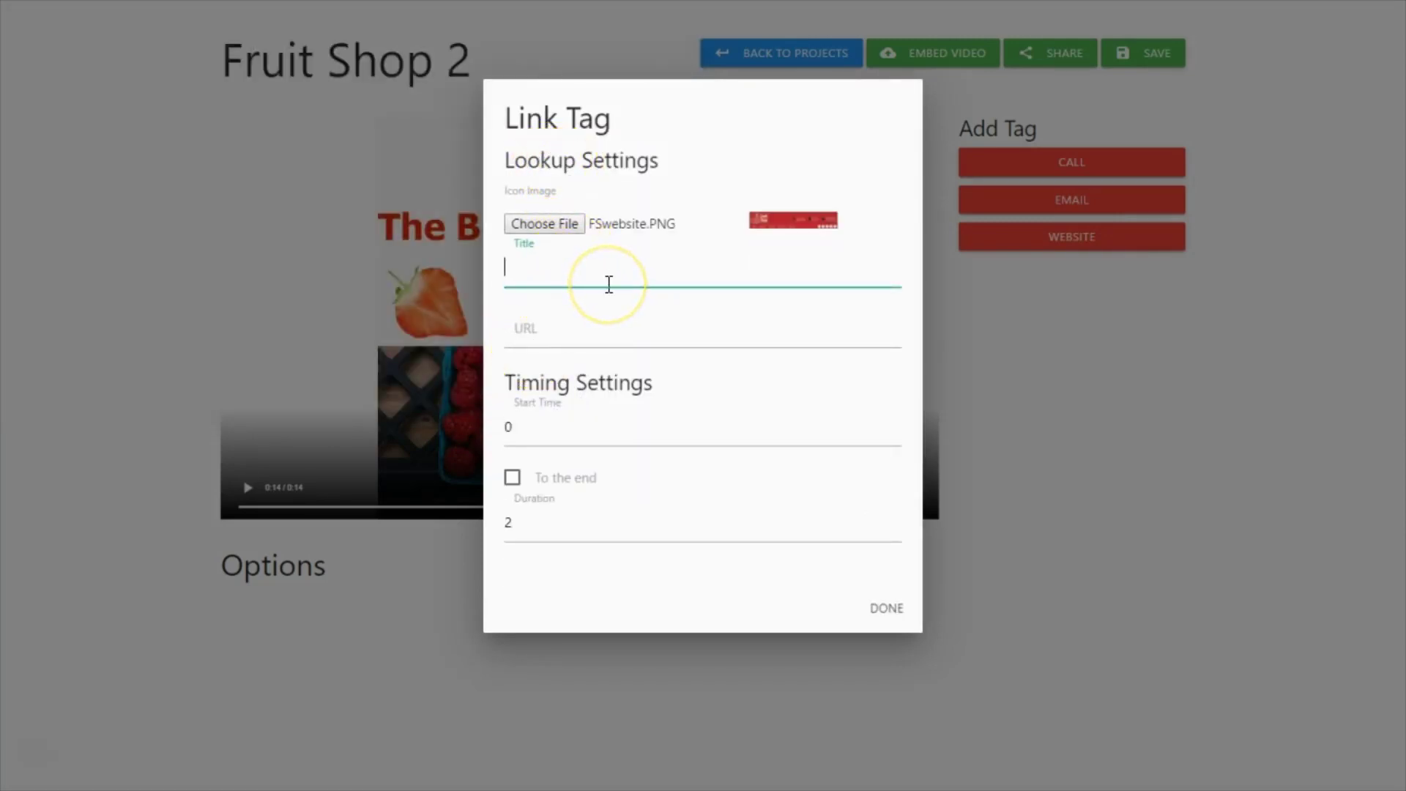
text(Visit Our Website)
click(563, 311)
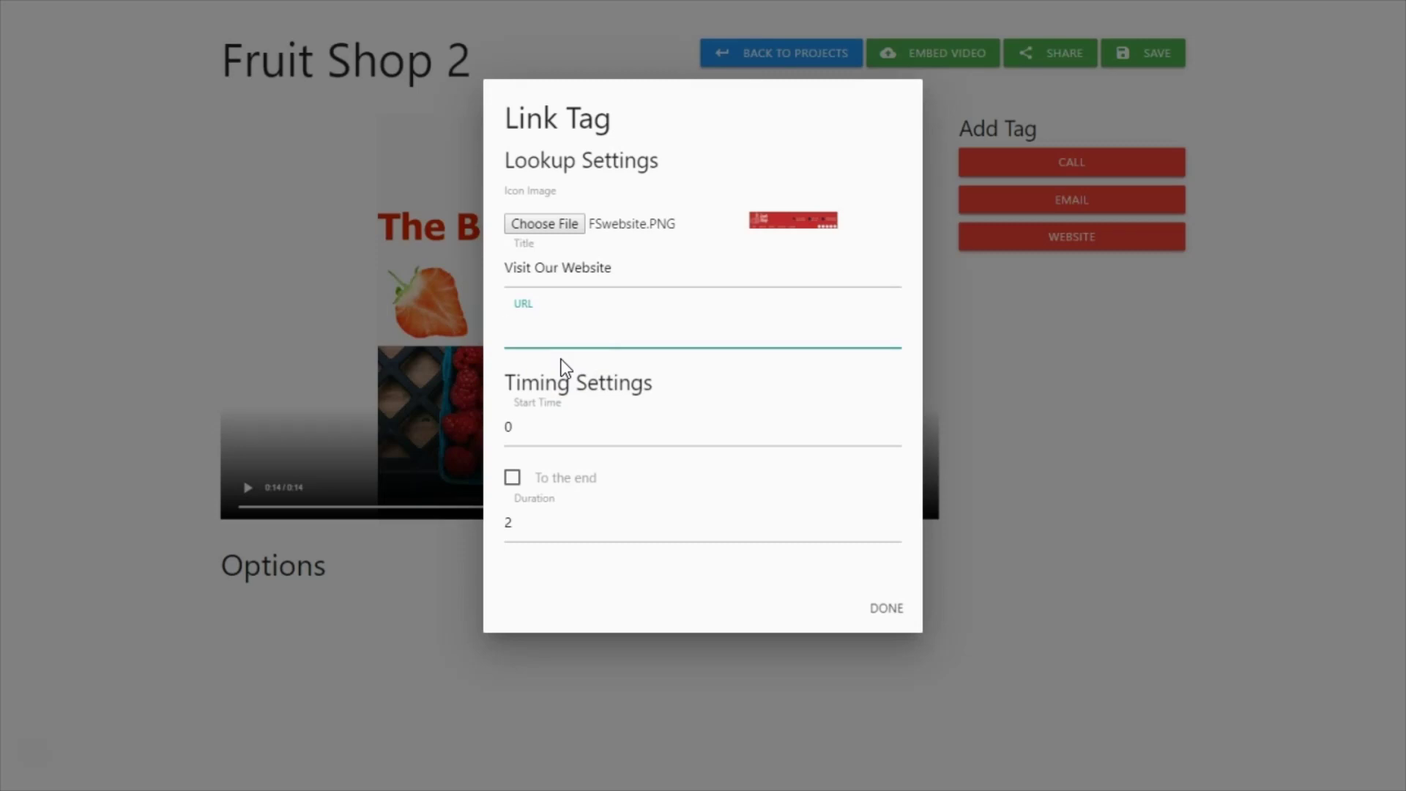
text(https://cosmicquilts.builderall.net/fruitshop)
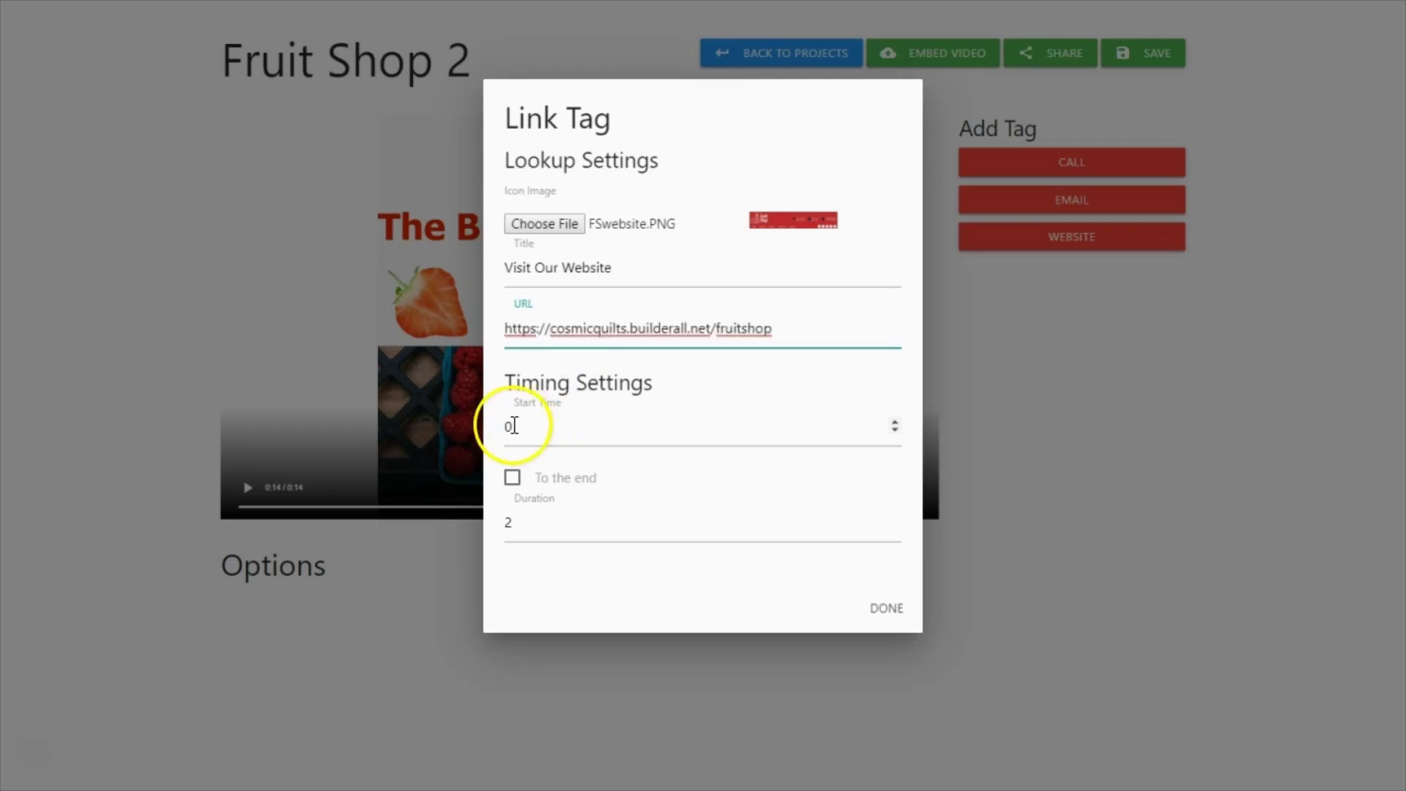
Set the "Visit Our Website" tag to start at 7 and last to the end of the video, and add it.
click(895, 422)
click(895, 422)
click(895, 422)
click(895, 421)
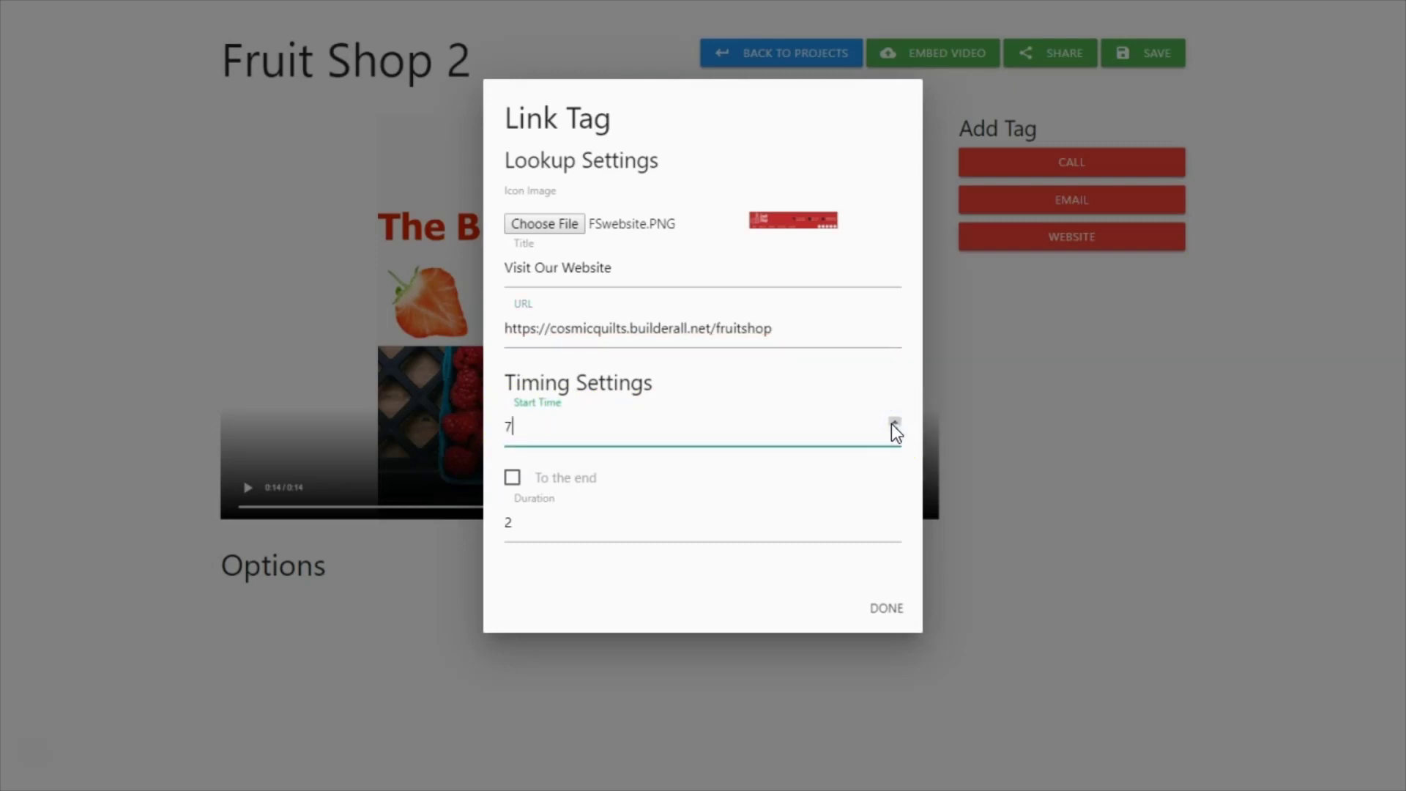
click(513, 477)
click(887, 535)
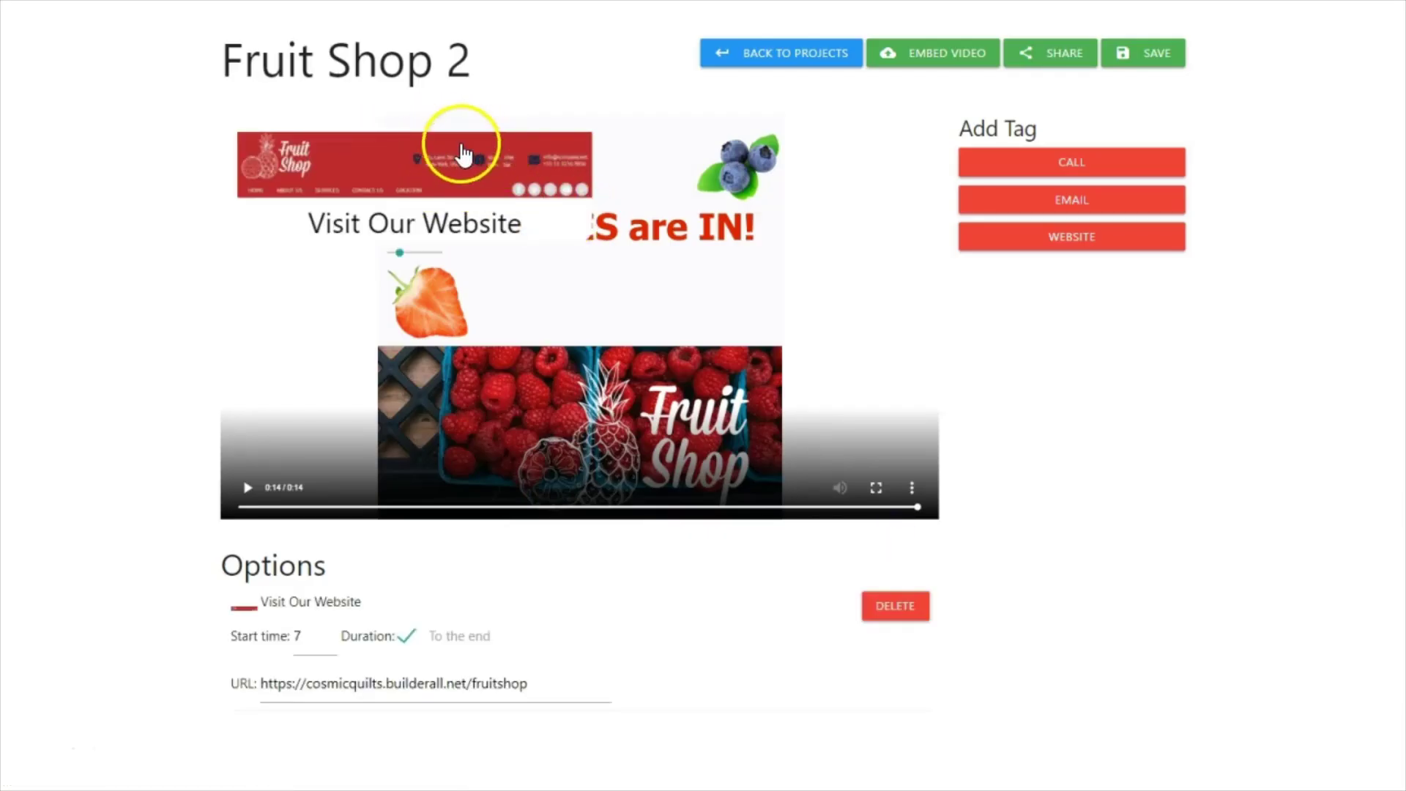
Shrink the "Visit Our Website" tag to about three quarters of its initial size and place it in the video's lower left area.
drag(460, 155, 502, 148)
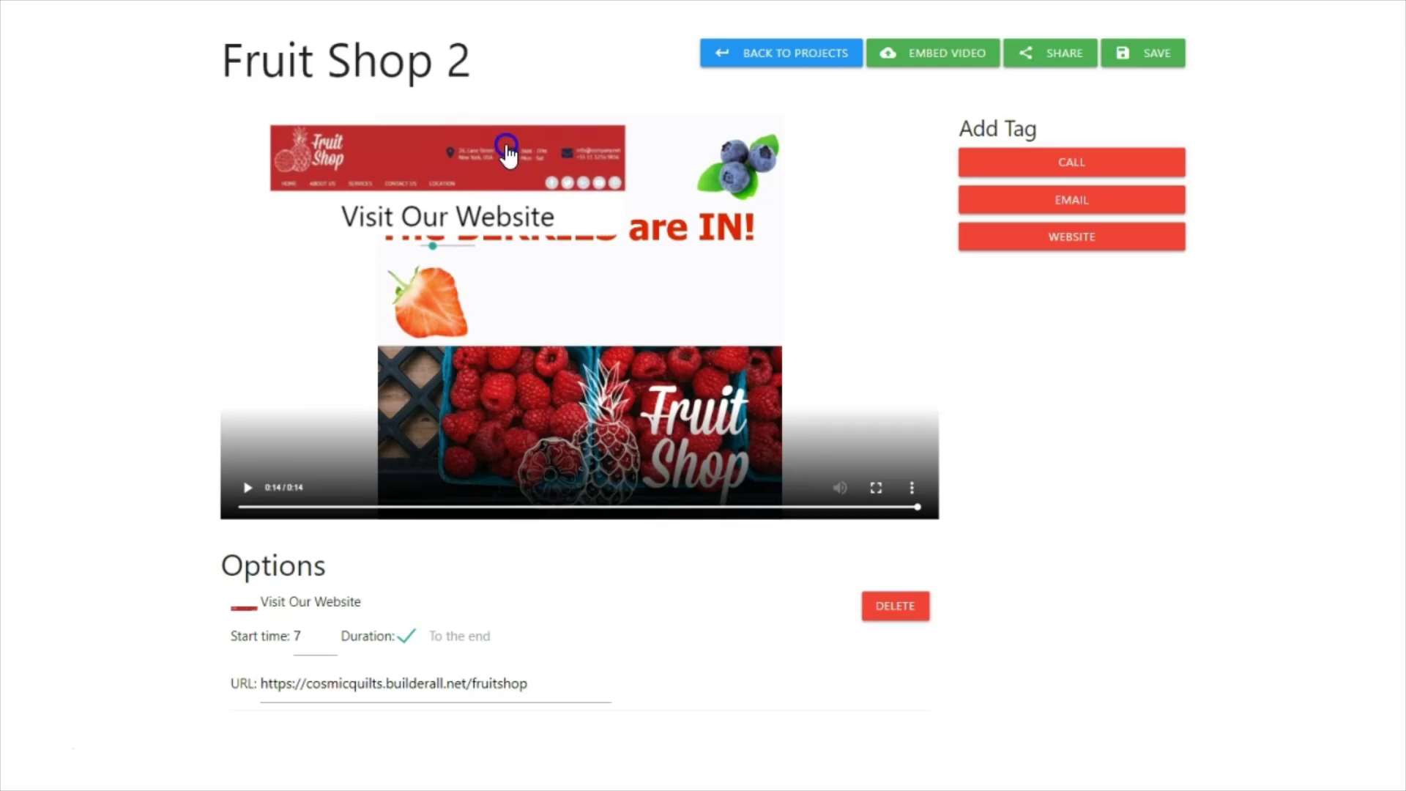
drag(439, 254, 378, 525)
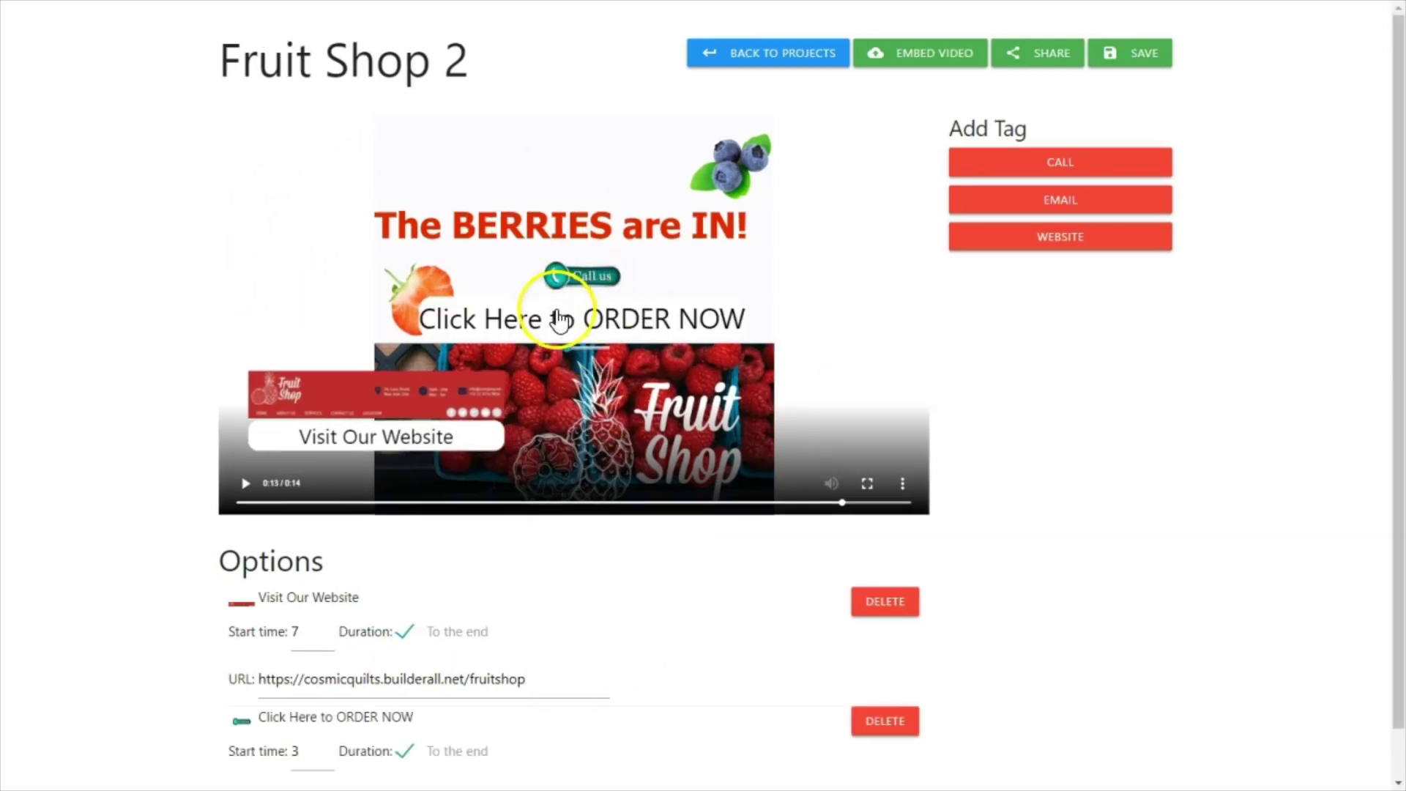
Shrink the "Click Here to ORDER NOW" call tag slightly and place it between the headline and the raspberry picture.
drag(565, 316, 576, 293)
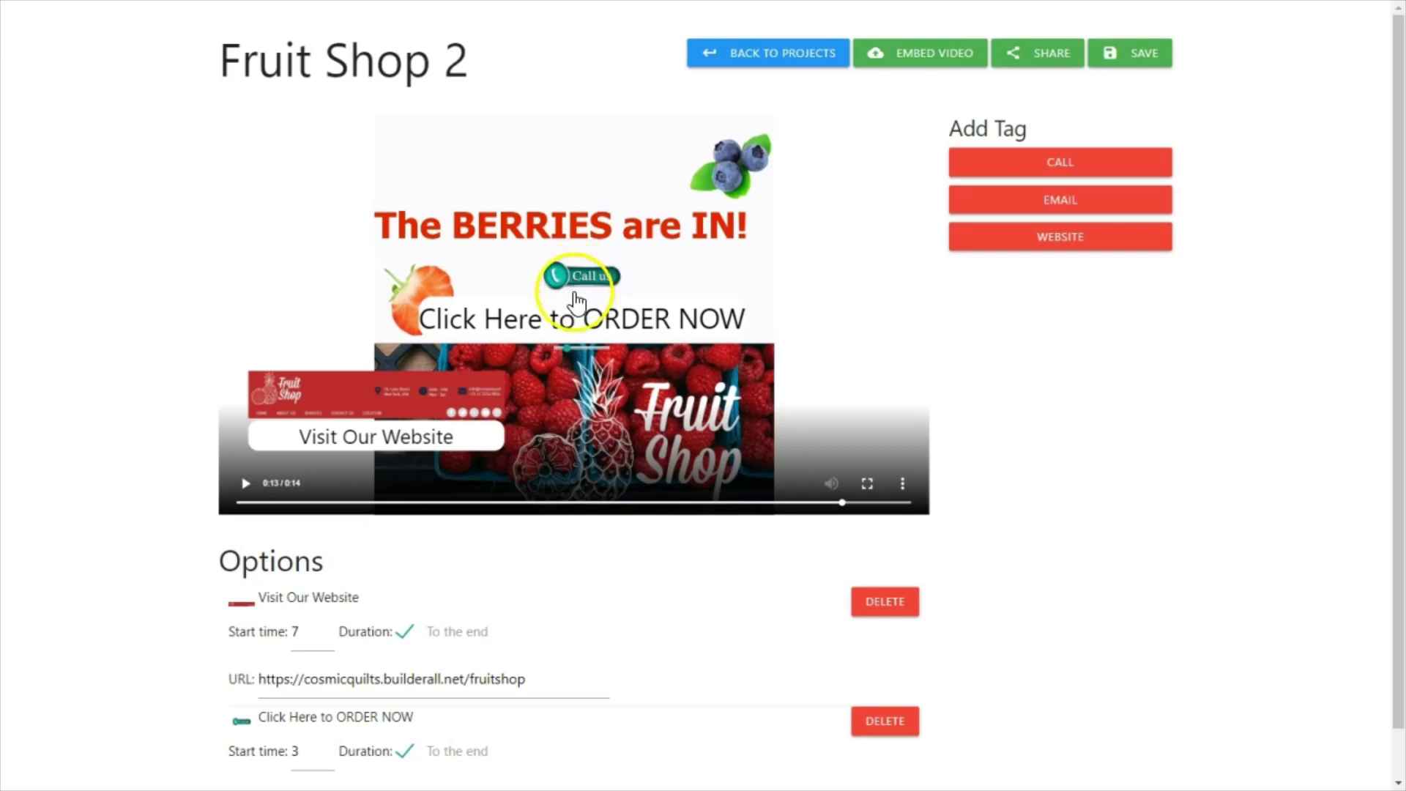
drag(568, 348, 619, 333)
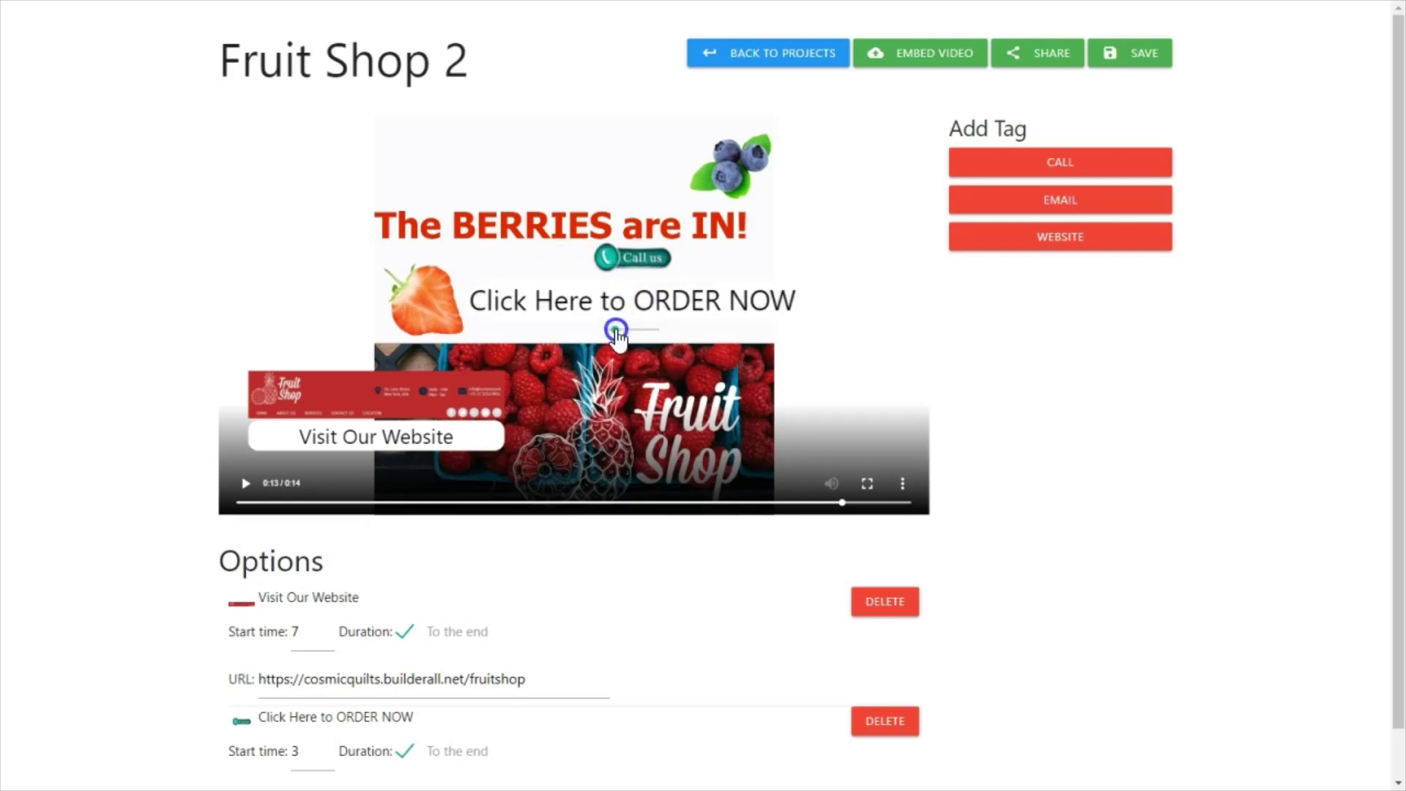
drag(615, 328, 566, 298)
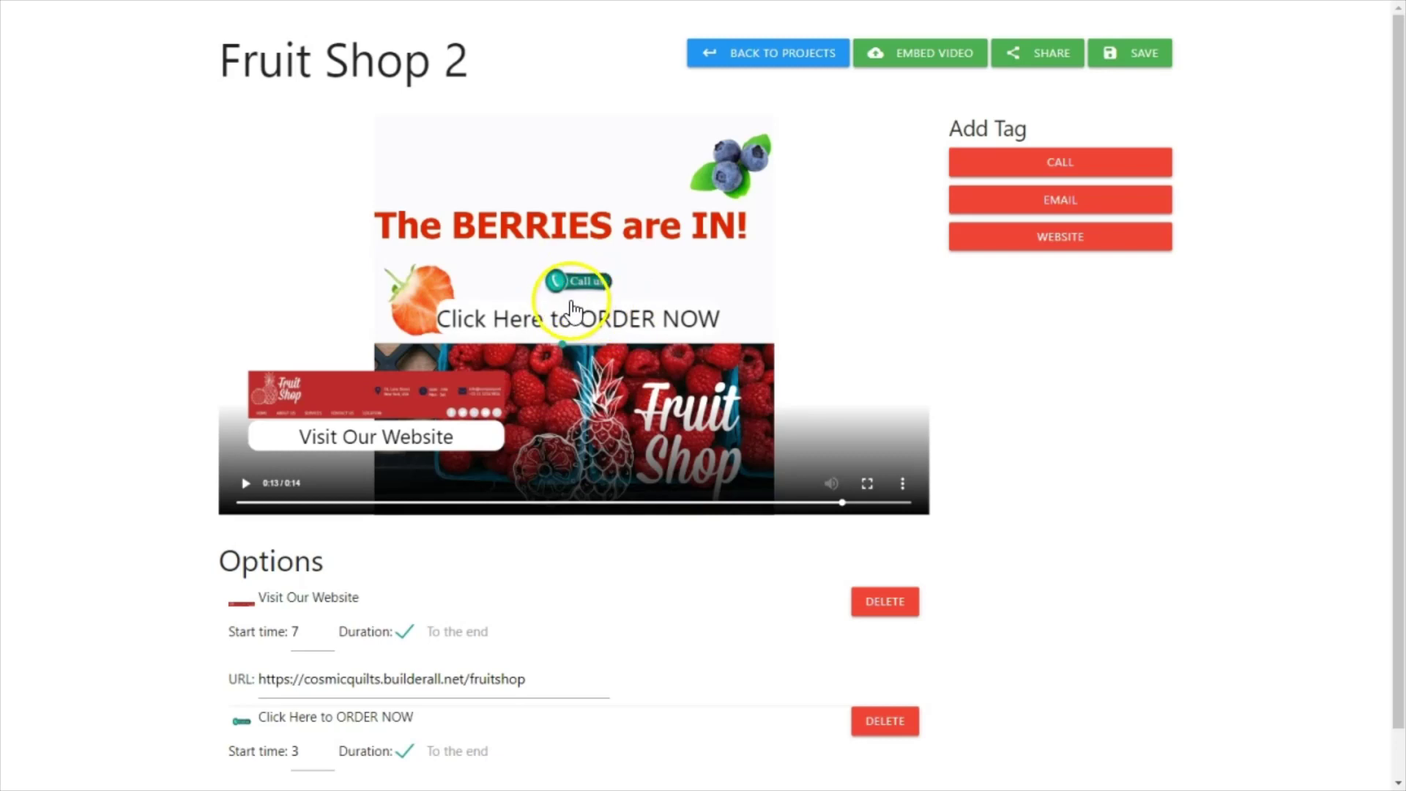
Play the Fruit Shop 2 video with both tags and save the project.
click(246, 483)
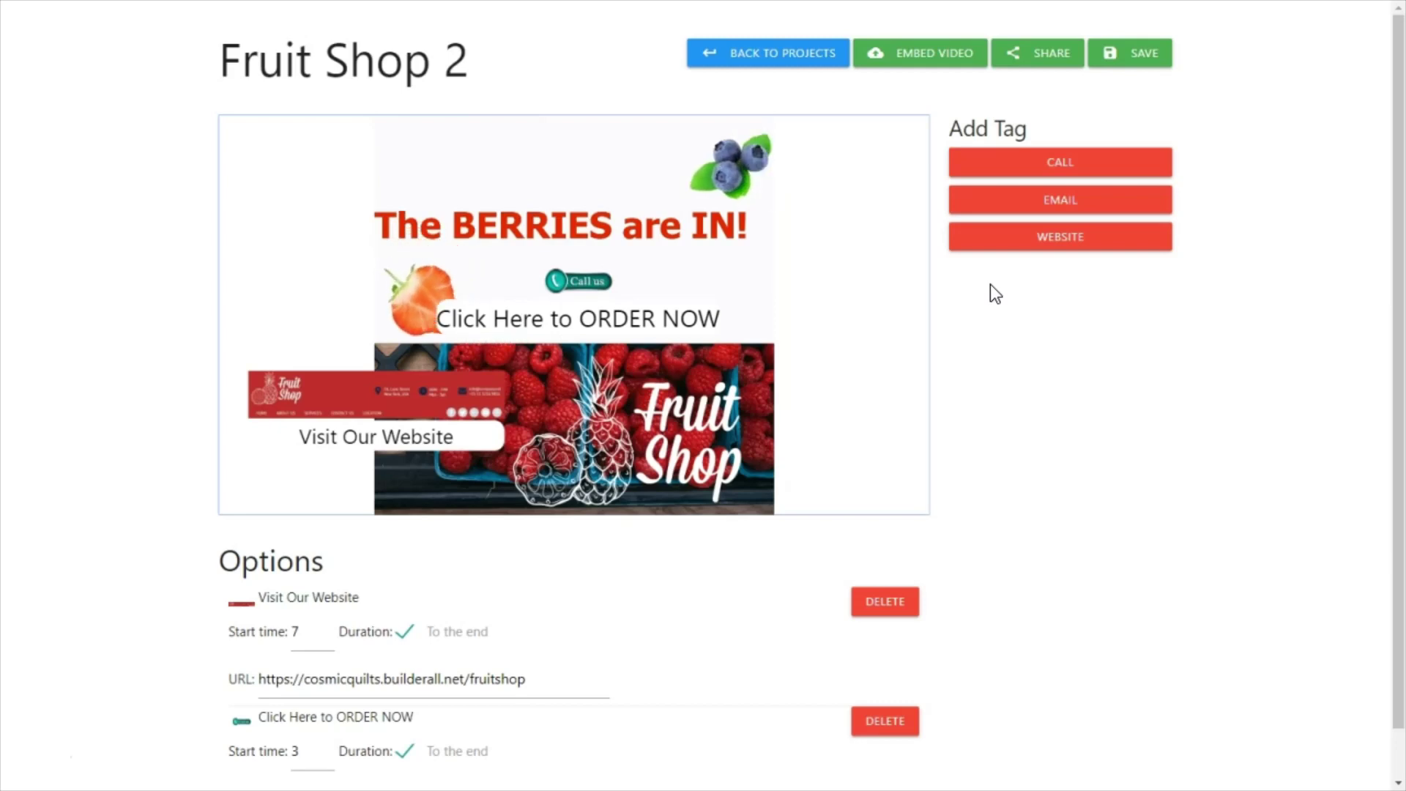
click(979, 287)
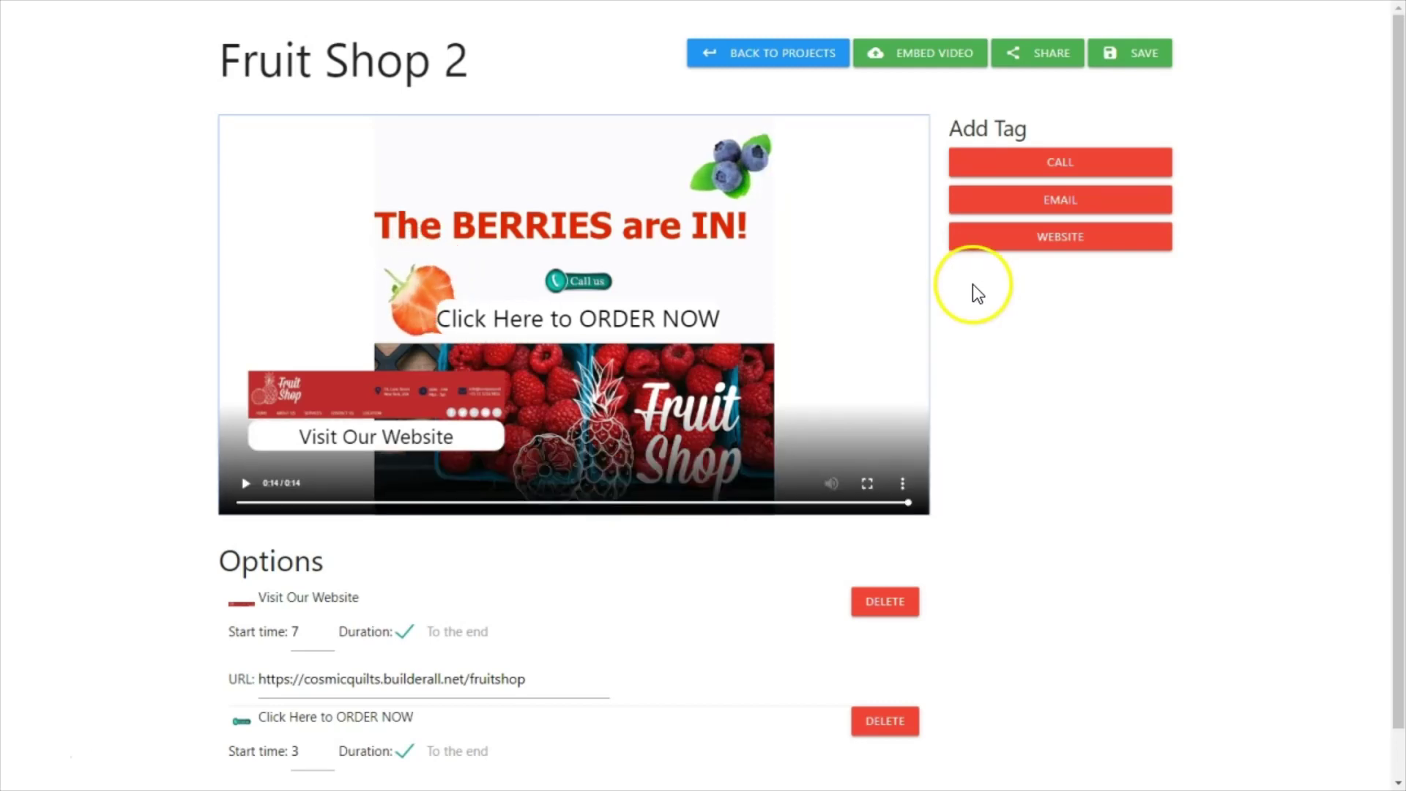
click(1135, 51)
click(863, 87)
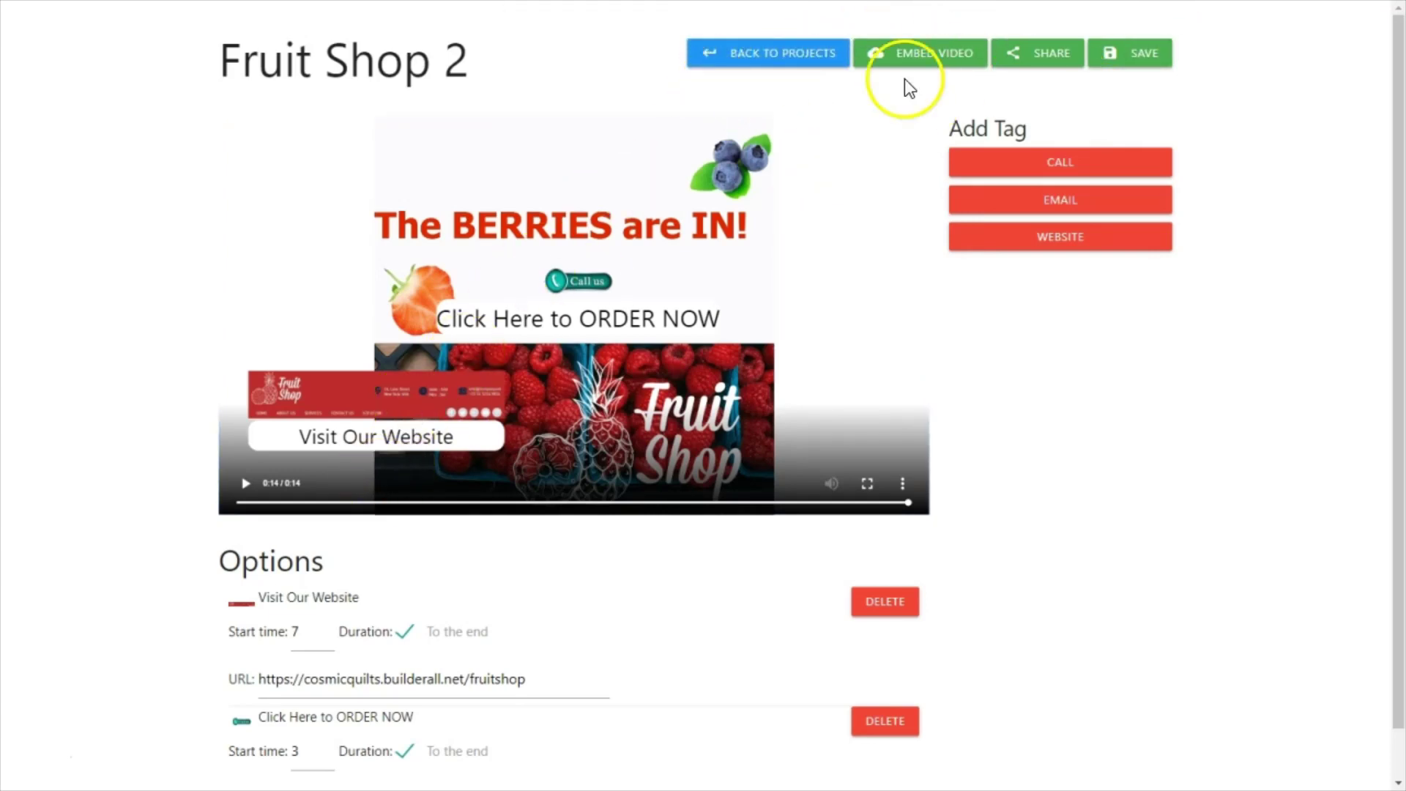
Open the embeddable version of the video, play it full screen to check both tags, and return to the project editor.
click(926, 59)
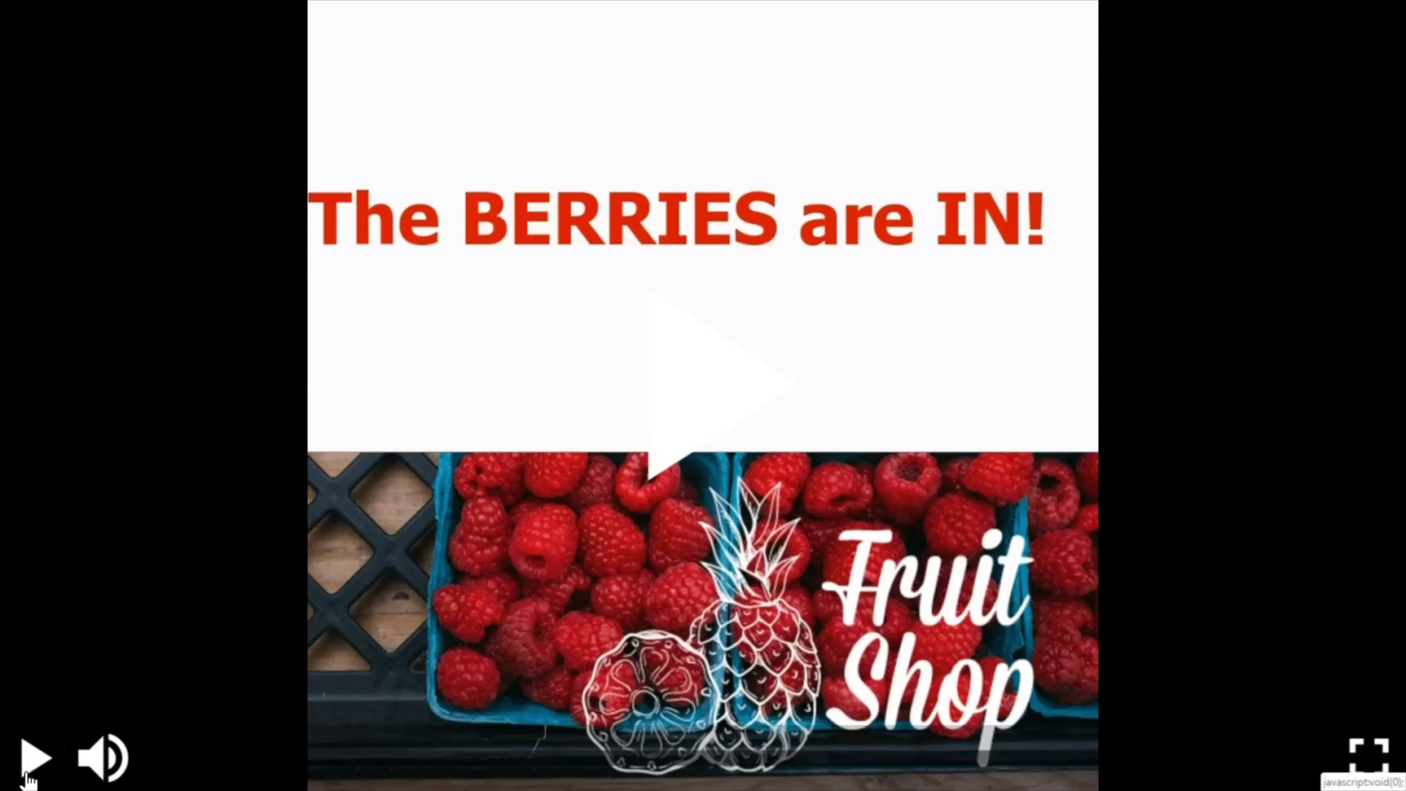
click(684, 431)
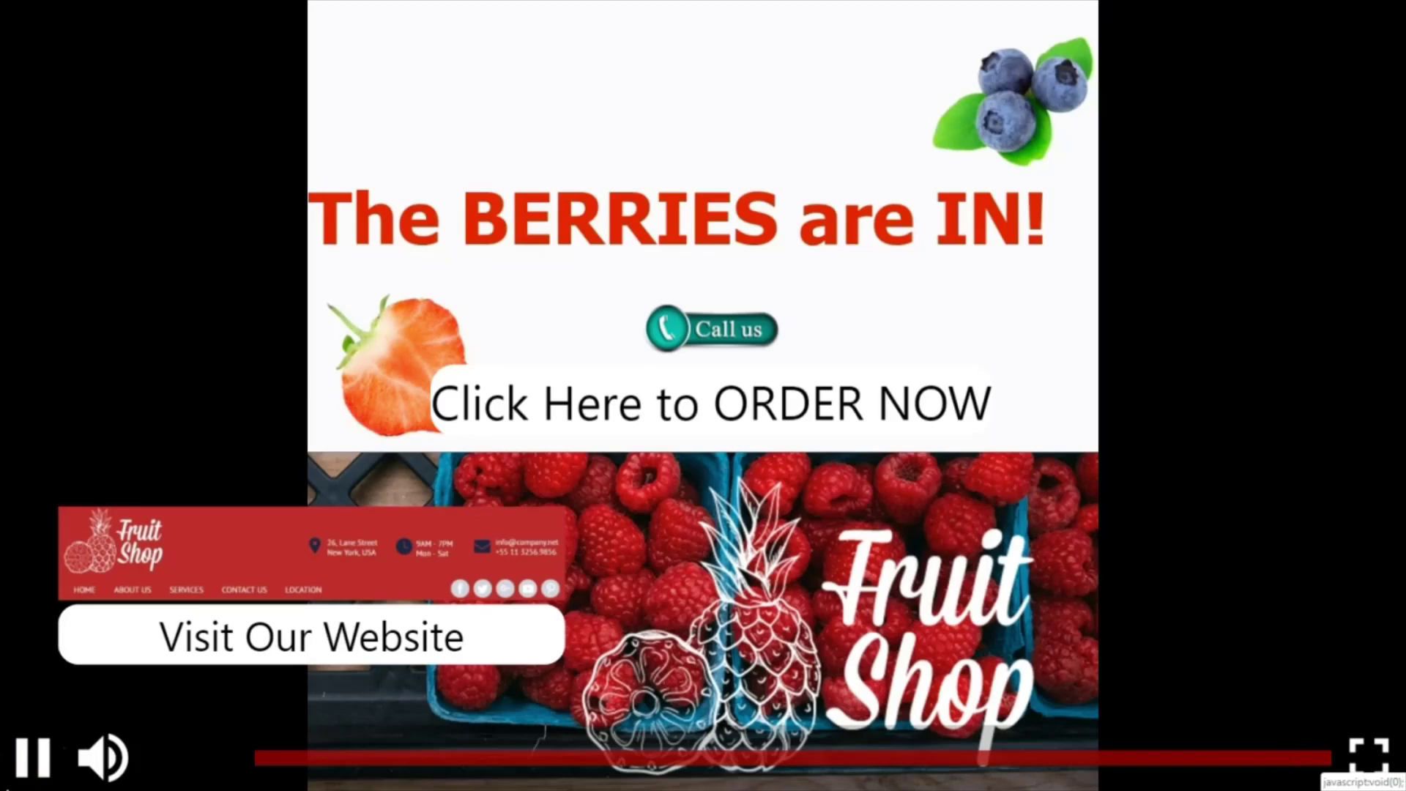
key(Escape)
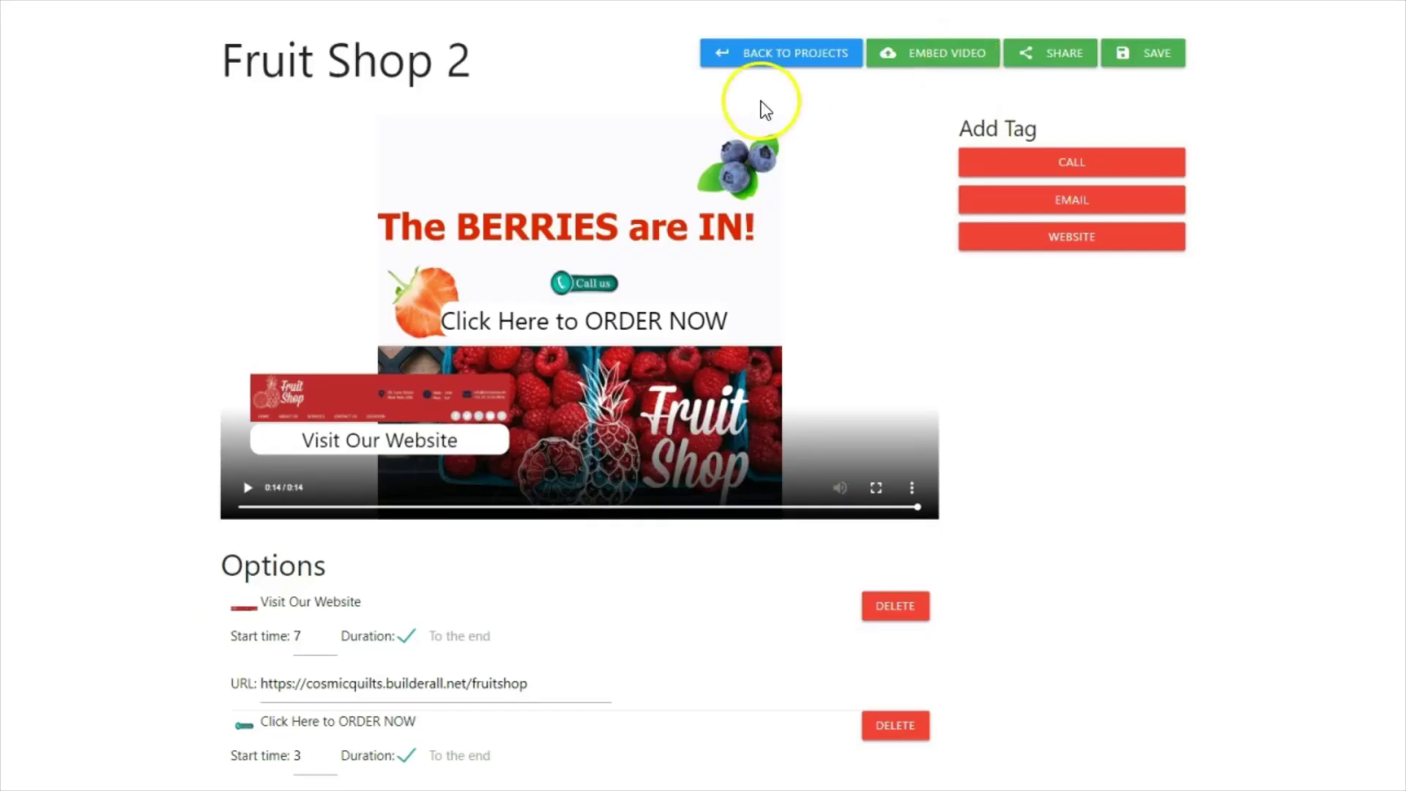
Share on Facebook, titled "Fruit Shop Video Tag Example 2 2" and described as ""And this is how to share your awesome video to Facebook" Training".
click(1038, 55)
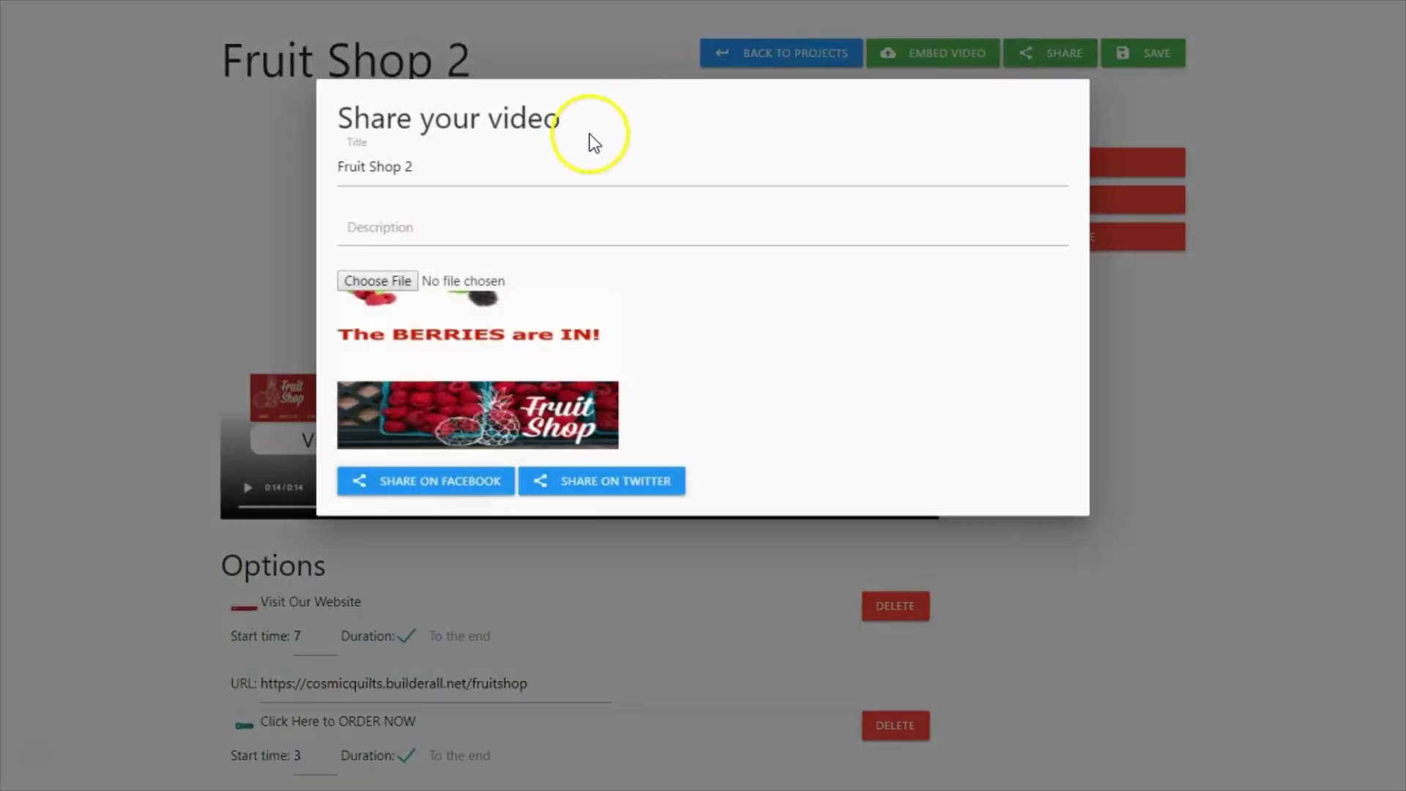
drag(416, 166, 308, 179)
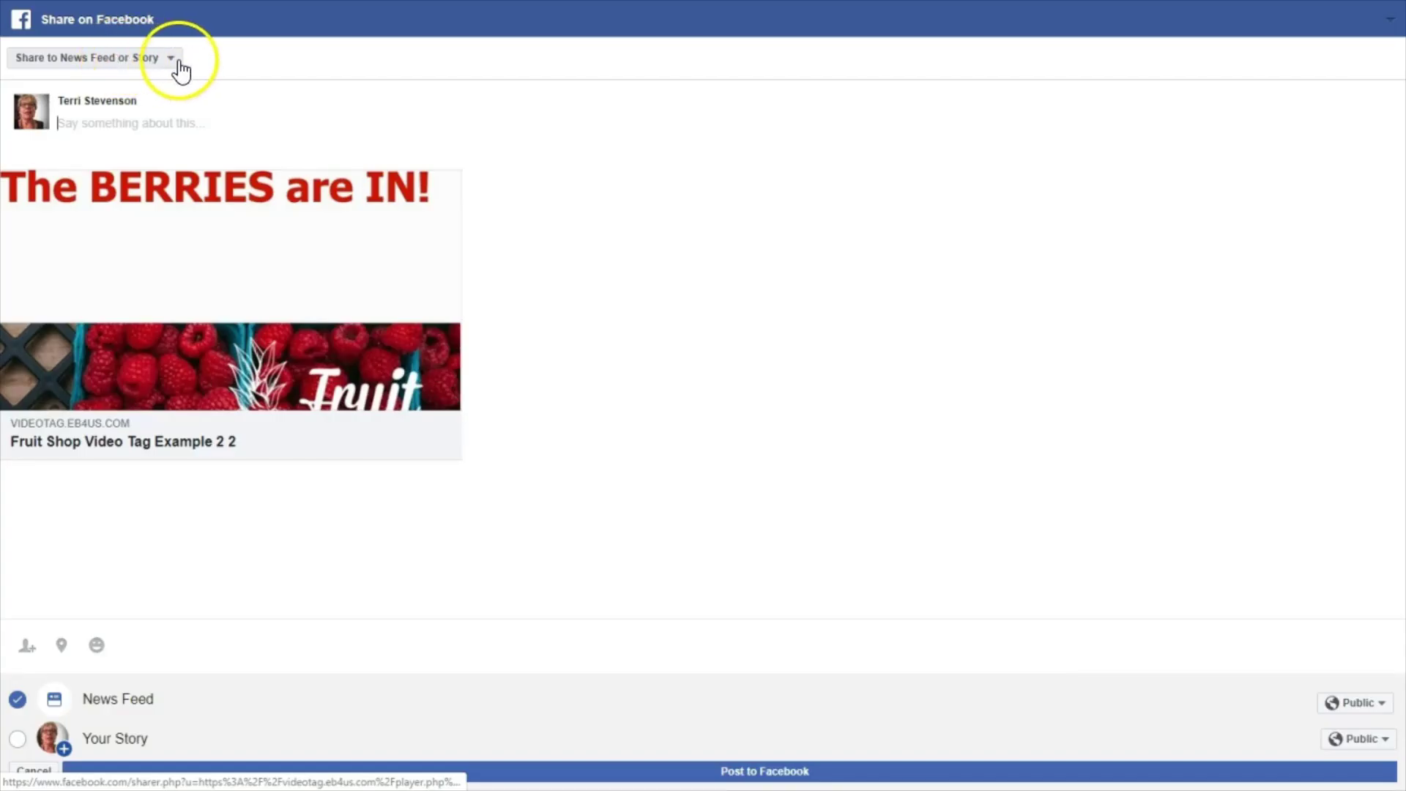
Post the video to the "Builderall - Business" group with the comment "TRAINING VIDEO in the making", and close the sharing dialog.
click(172, 60)
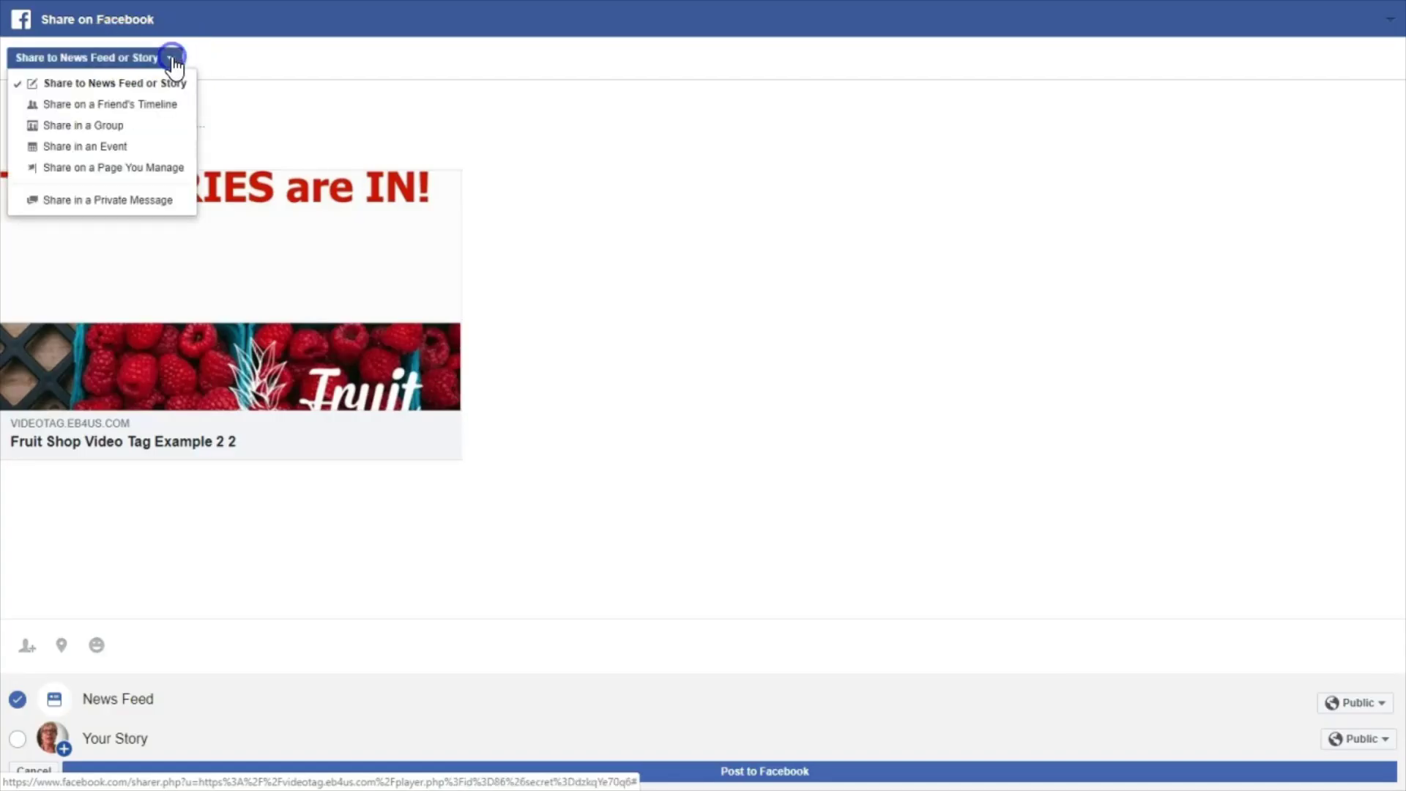
click(117, 127)
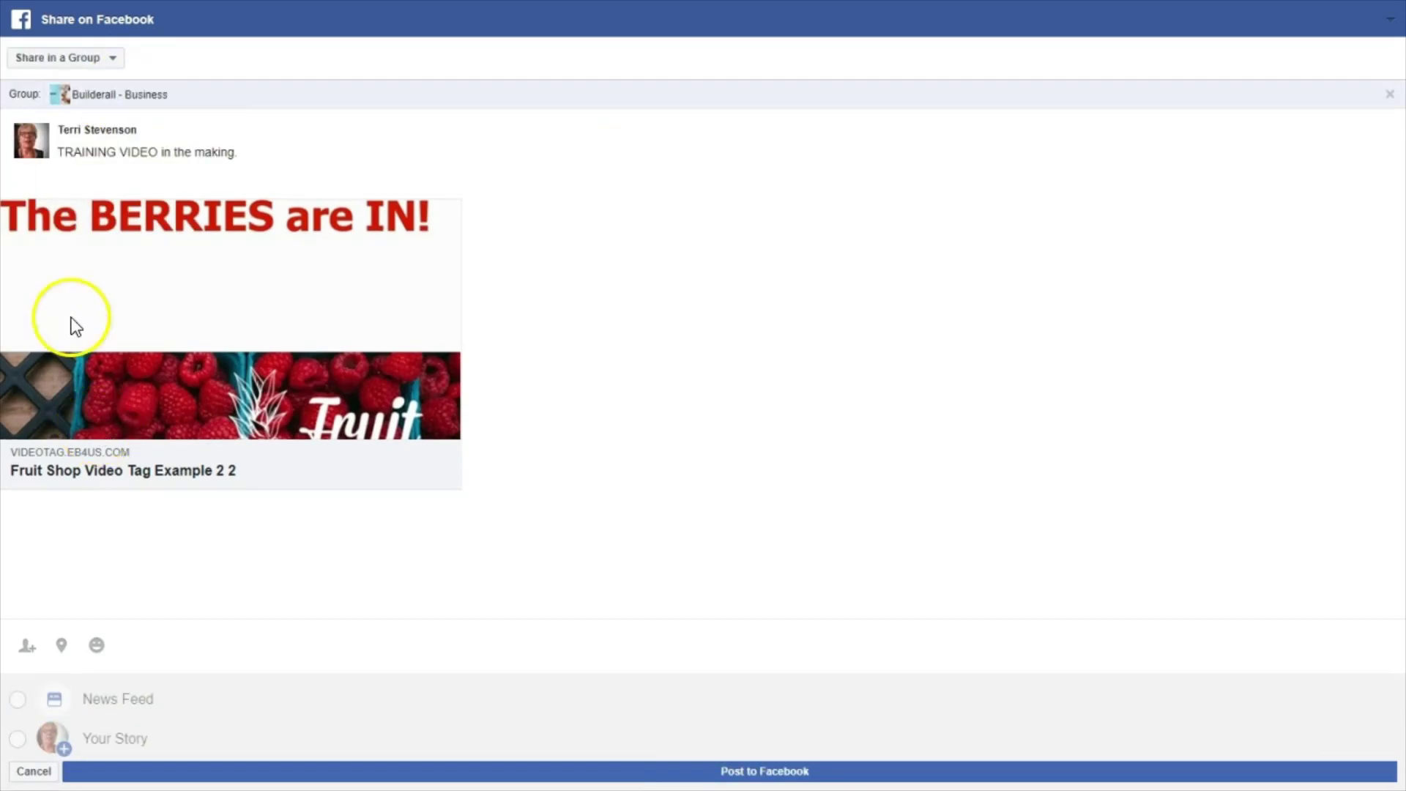
click(169, 139)
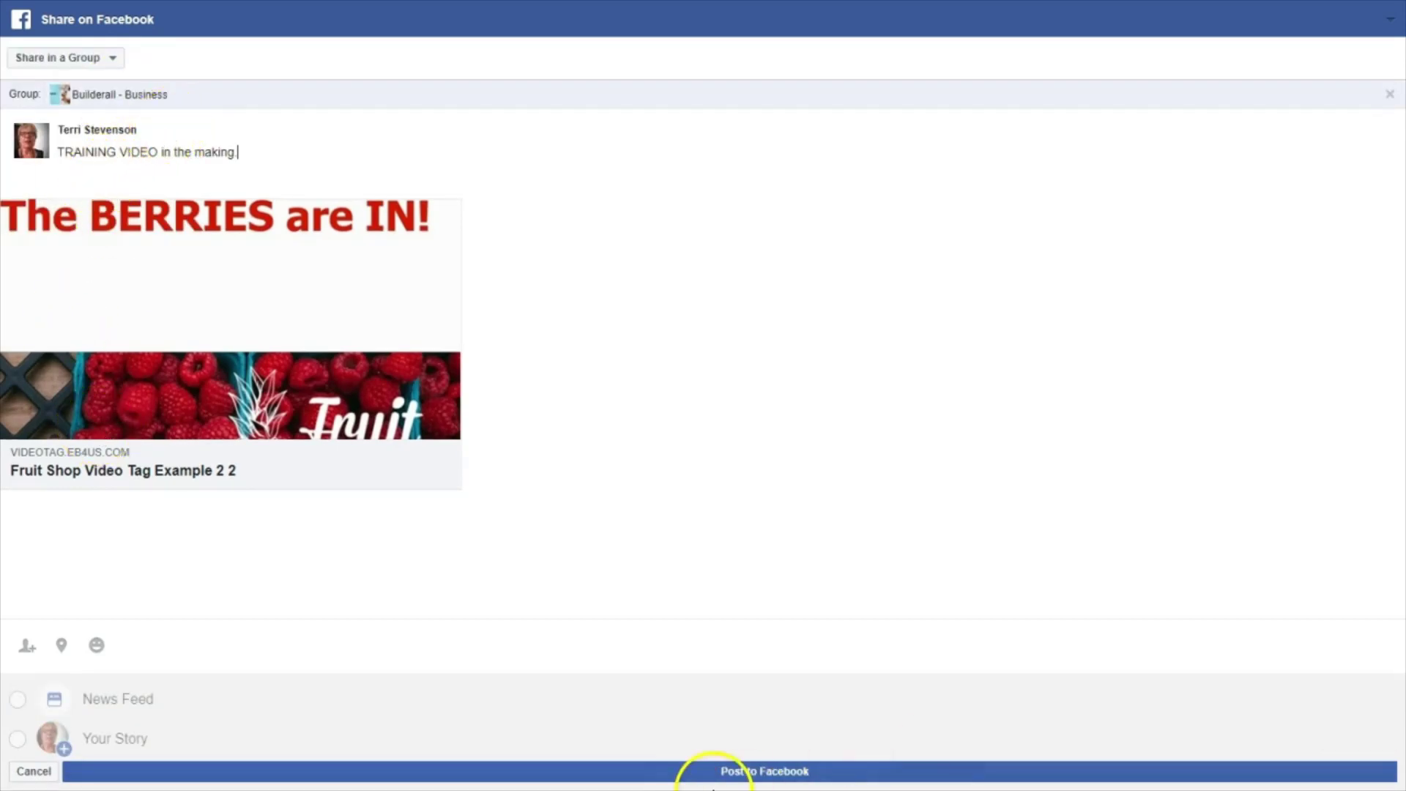
click(735, 772)
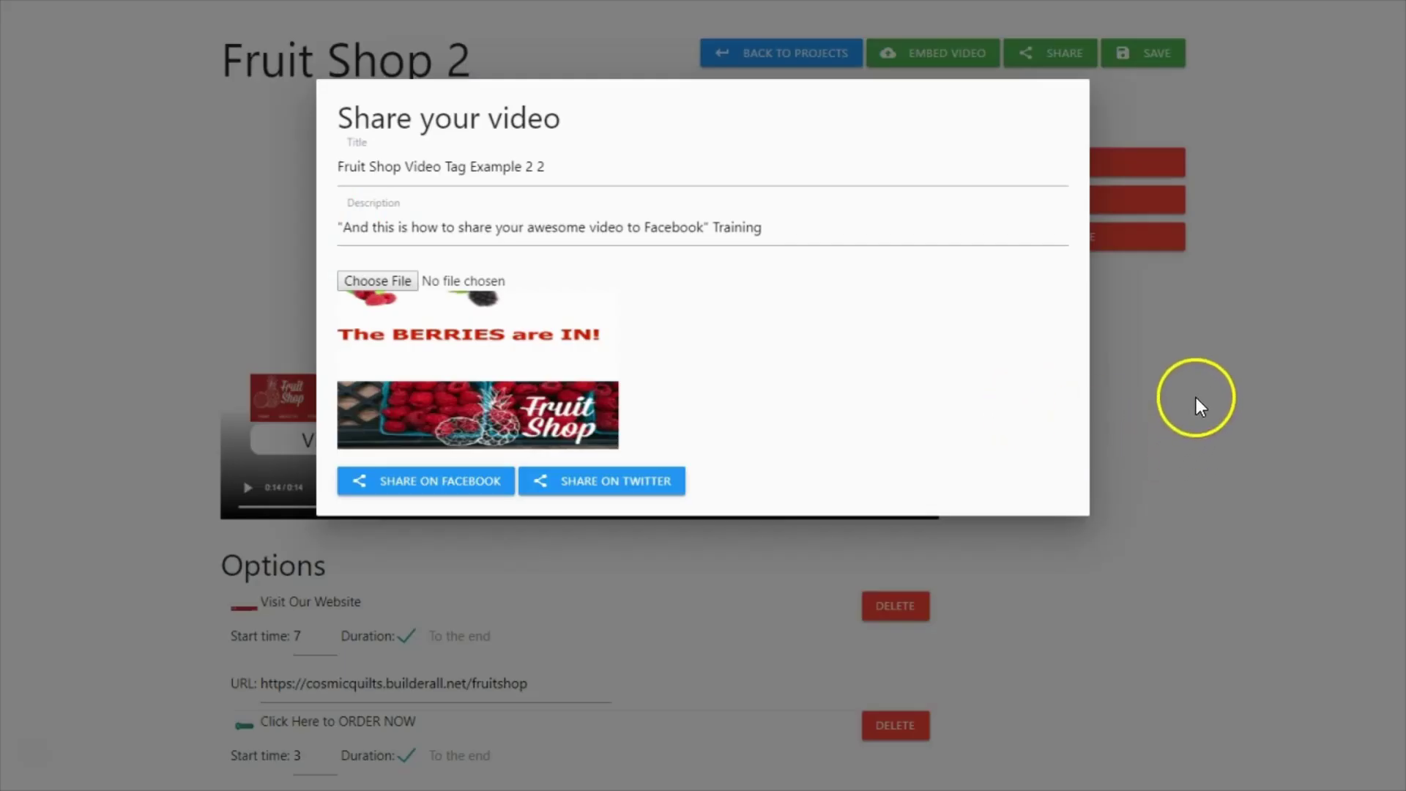
click(1196, 403)
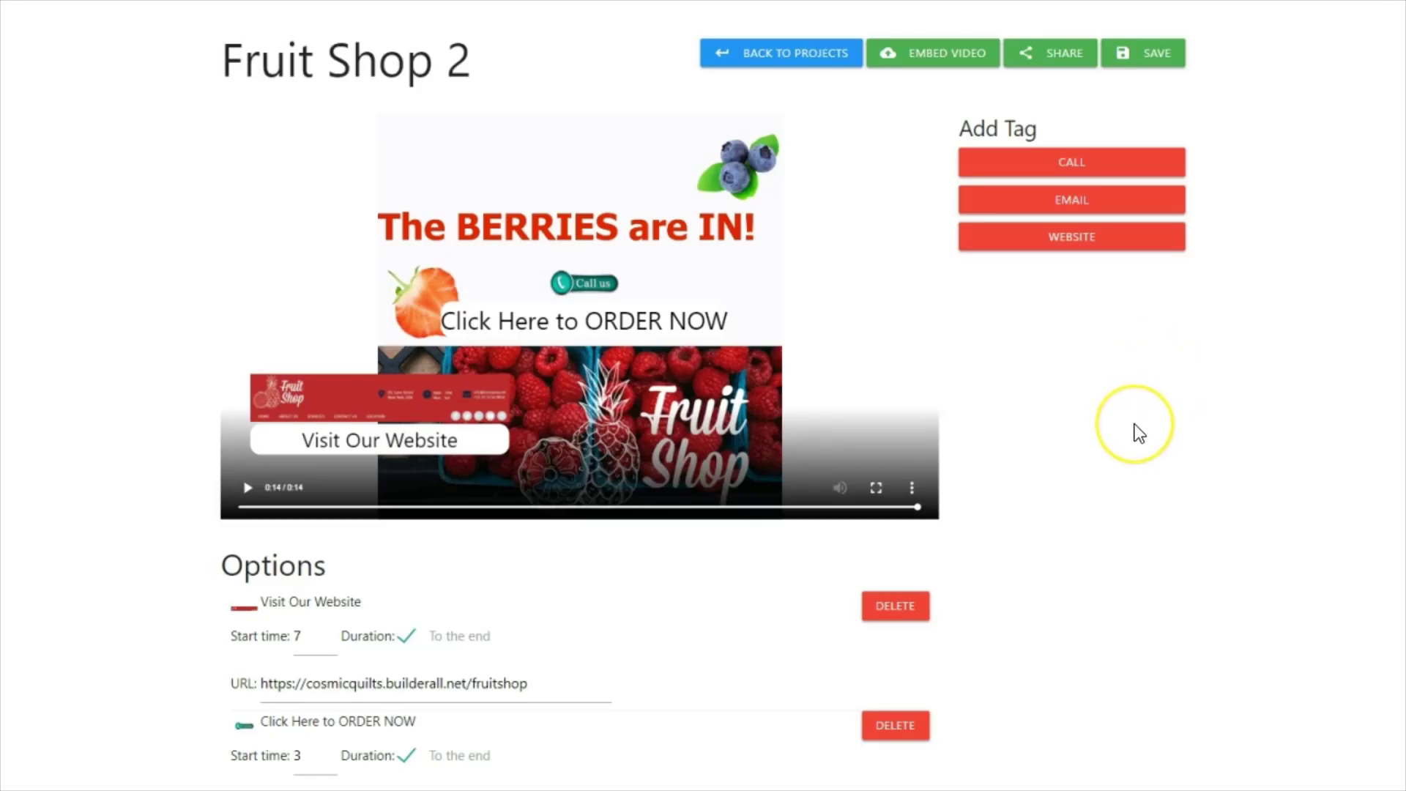